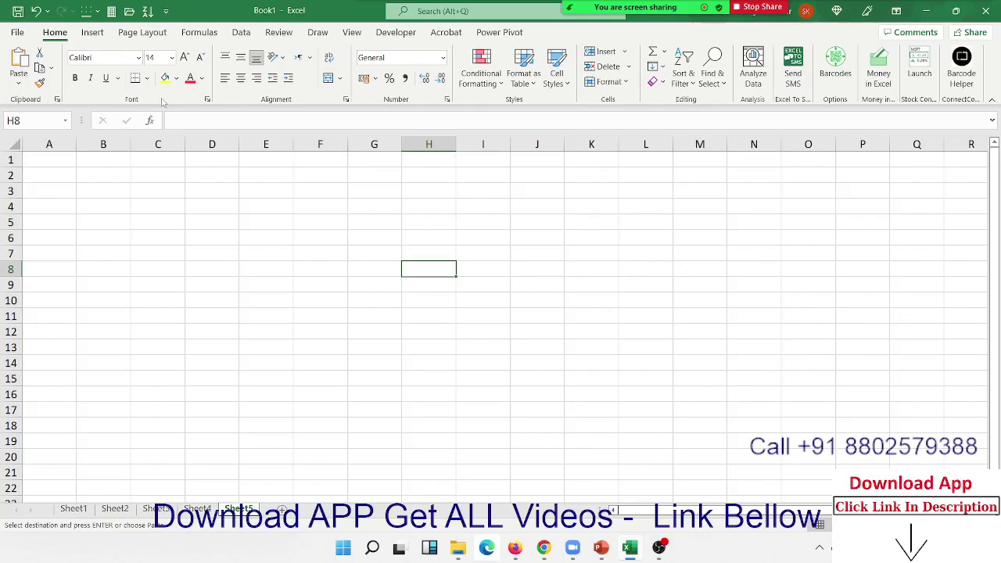
Step: Run Spelling with F7 on the empty Sheet5 and get the 'Spell check complete' report
{"action": "key", "text": "F7"}
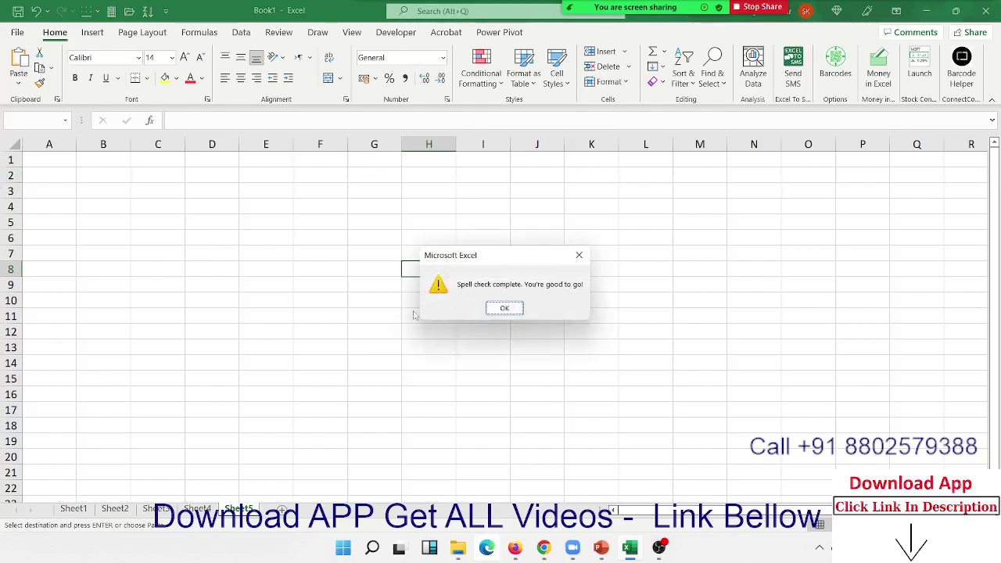
Step: Dismiss the spell-check message and enter 20 in C3 and 30 in E3
{"action": "left_click", "coordinate": [506, 311]}
{"action": "left_click", "coordinate": [114, 239]}
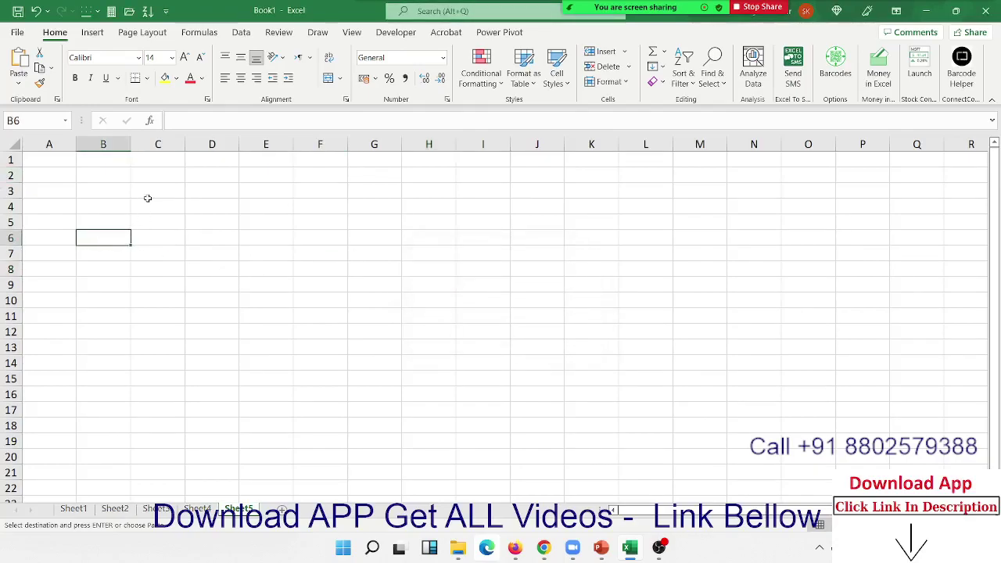
{"action": "left_click", "coordinate": [149, 194]}
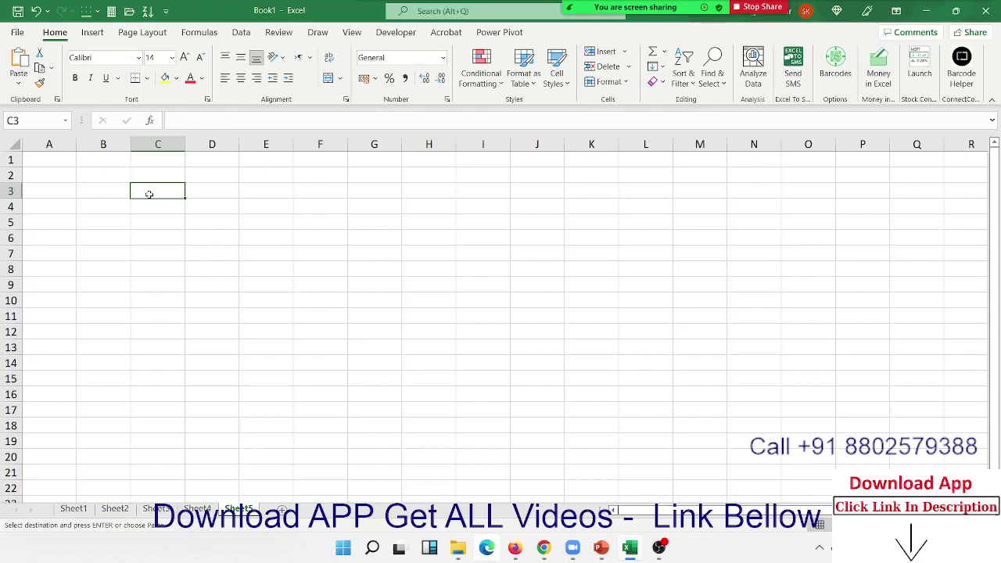
{"action": "type", "text": "20"}
{"action": "key", "text": "Tab"}
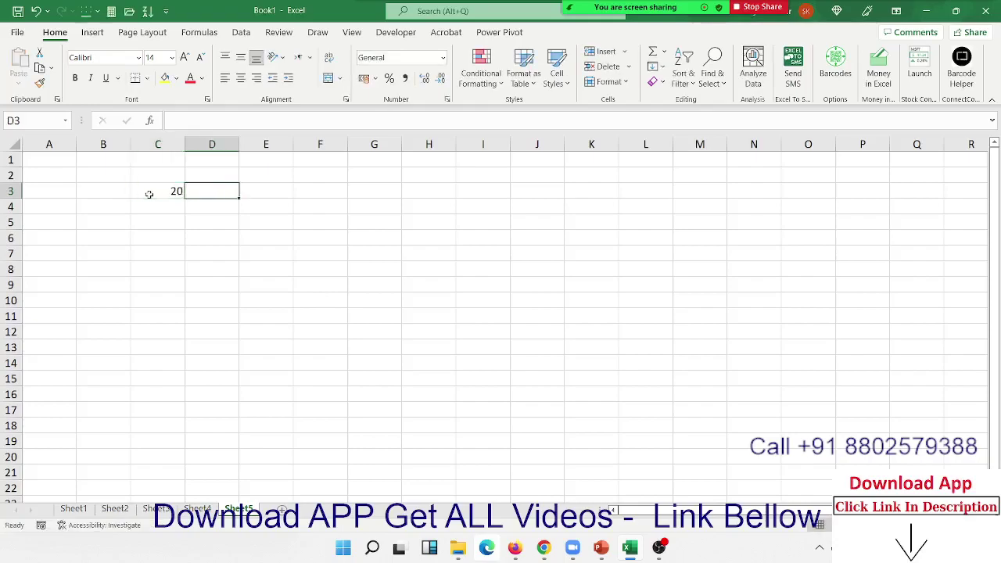
{"action": "key", "text": "Tab"}
{"action": "type", "text": "300"}
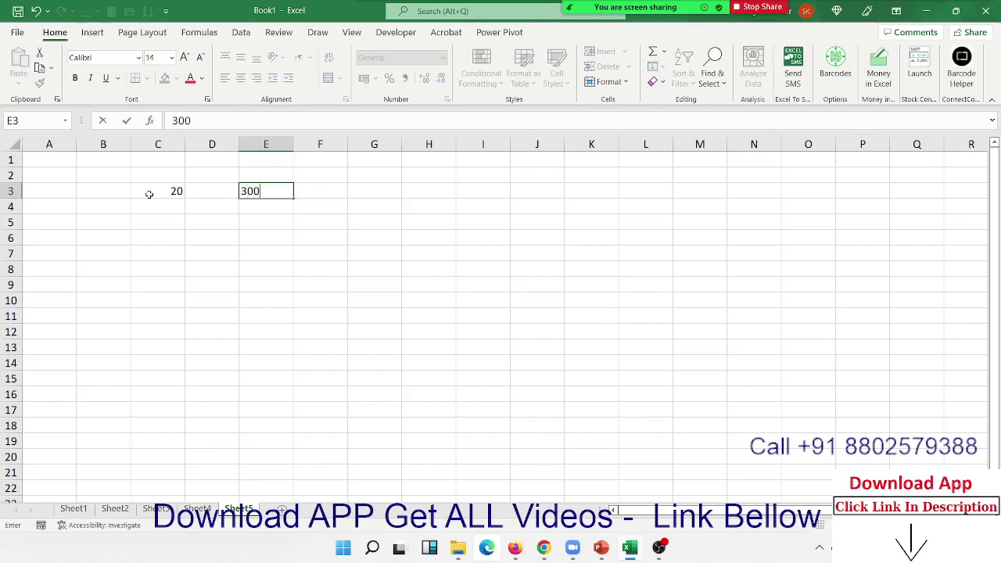
{"action": "key", "text": "BackSpace"}
{"action": "key", "text": "Return"}
Step: Copy C3 and paste it into E3, then undo the paste so E3 keeps 30
{"action": "left_click", "coordinate": [149, 193]}
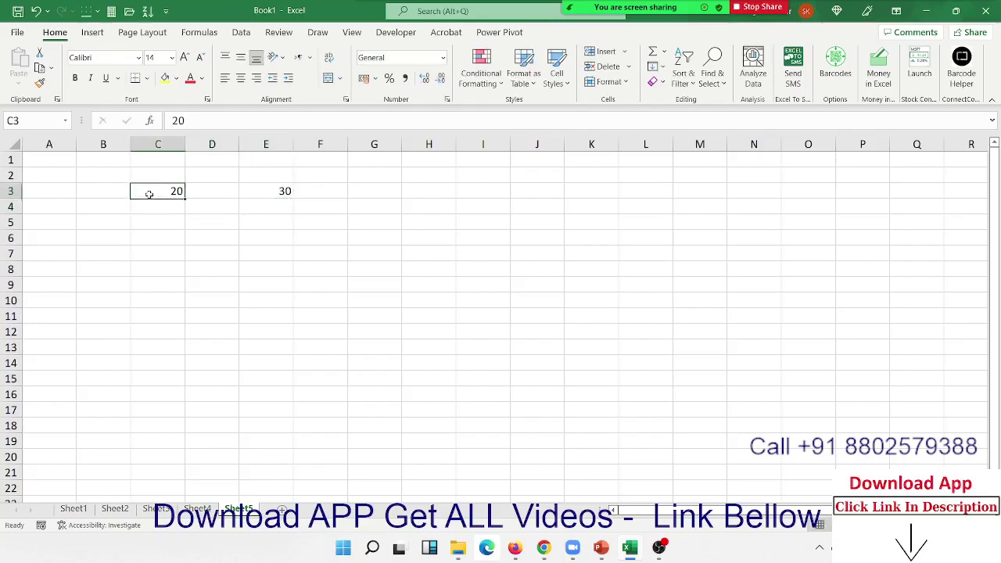
{"action": "key", "text": "ctrl+c"}
{"action": "key", "text": "Right"}
{"action": "key", "text": "Right"}
{"action": "key", "text": "ctrl+v"}
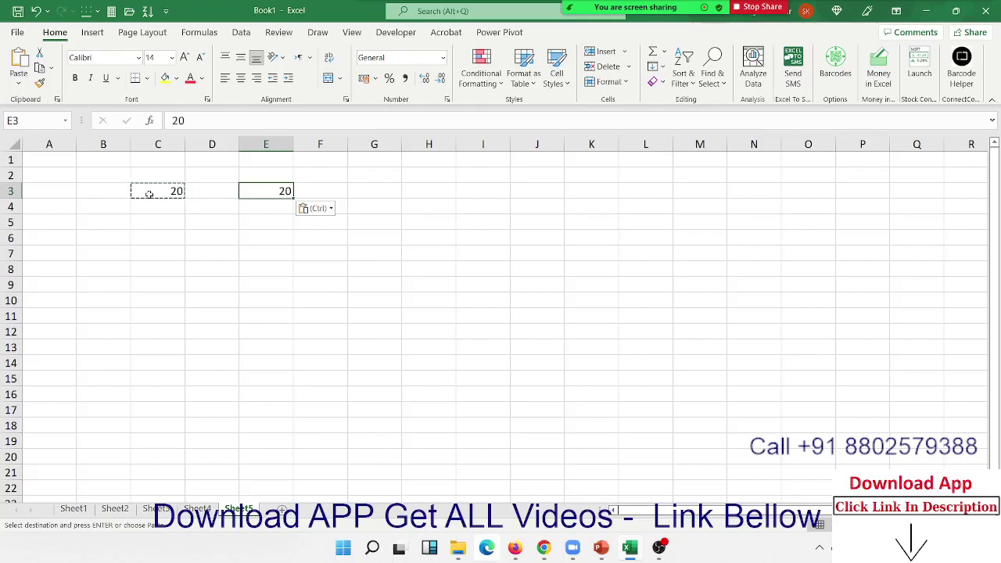
{"action": "key", "text": "ctrl+z"}
Step: Paste Special the copied 20 into E3 with the Add operation, turning 30 into 50
{"action": "right_click", "coordinate": [284, 193]}
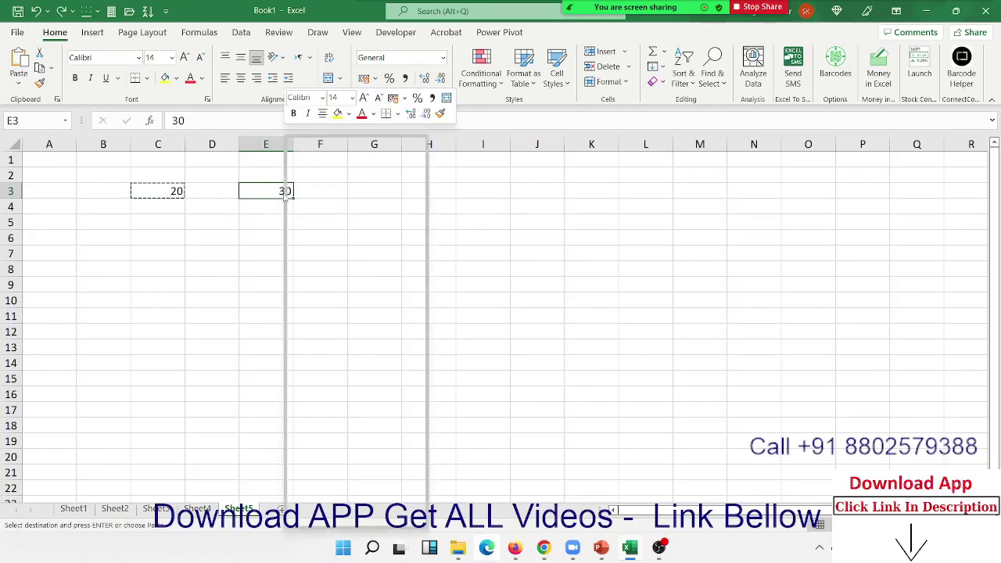
{"action": "left_click", "coordinate": [316, 248]}
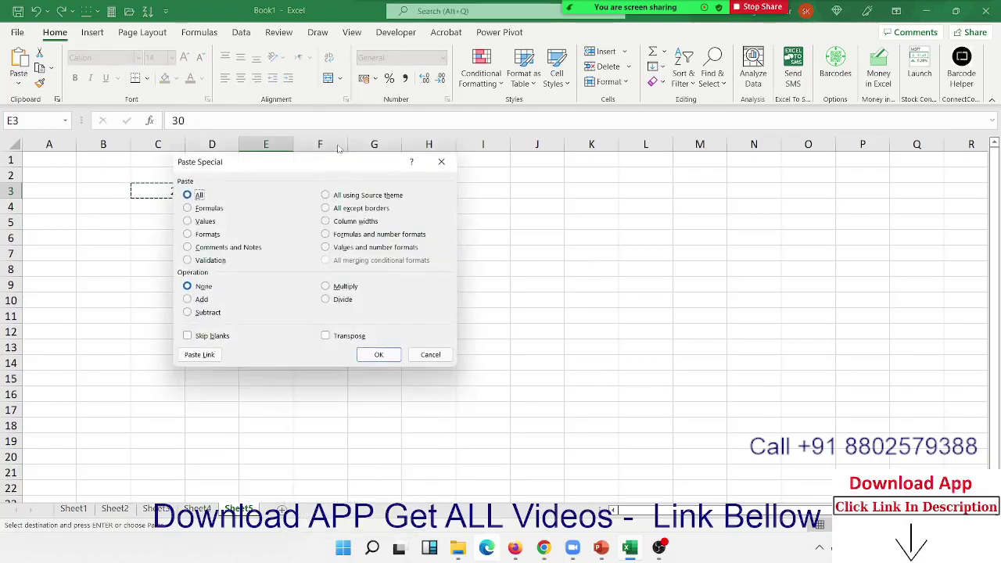
{"action": "left_click_drag", "start_coordinate": [339, 164], "coordinate": [584, 161]}
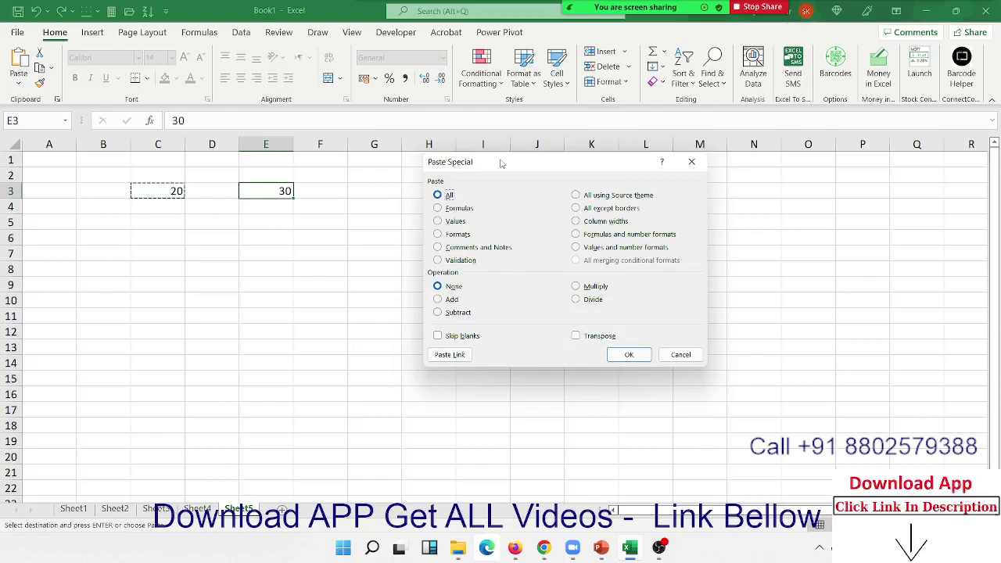
{"action": "left_click_drag", "start_coordinate": [501, 162], "coordinate": [492, 152]}
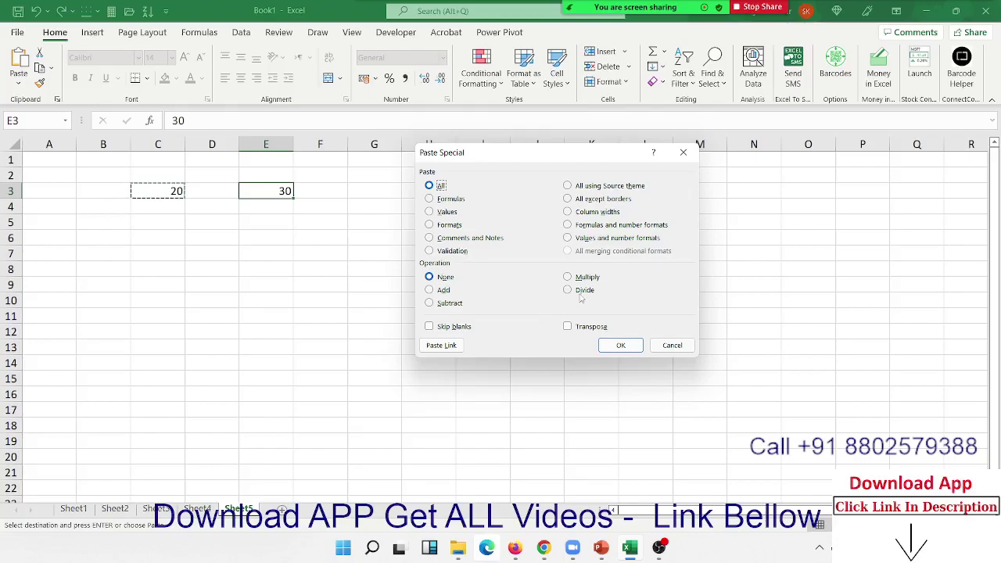
{"action": "left_click", "coordinate": [440, 290]}
{"action": "left_click", "coordinate": [620, 345]}
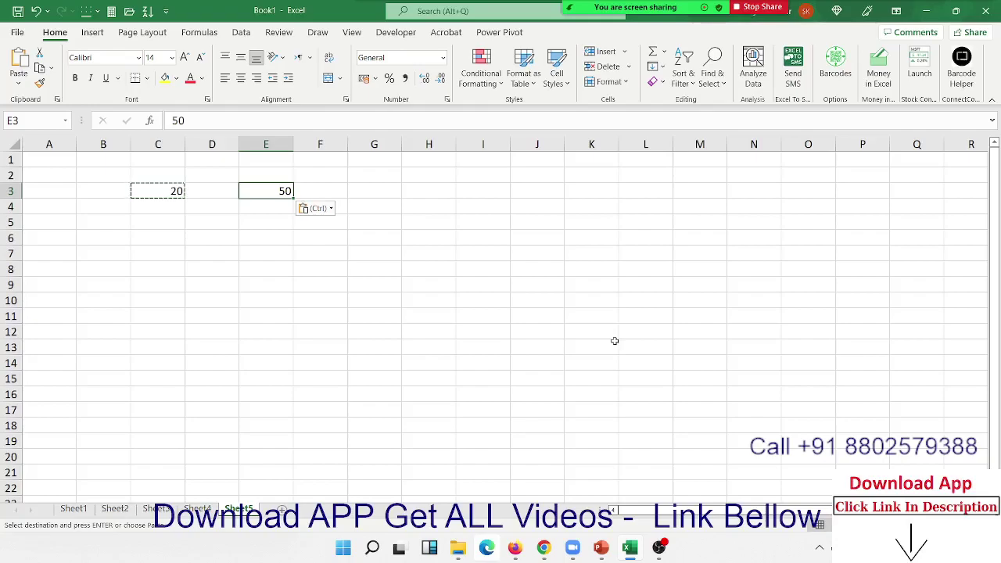
Step: Paste Special the copied 20 into E3 with Multiply to get 1000, then add Sheet6
{"action": "right_click", "coordinate": [242, 188]}
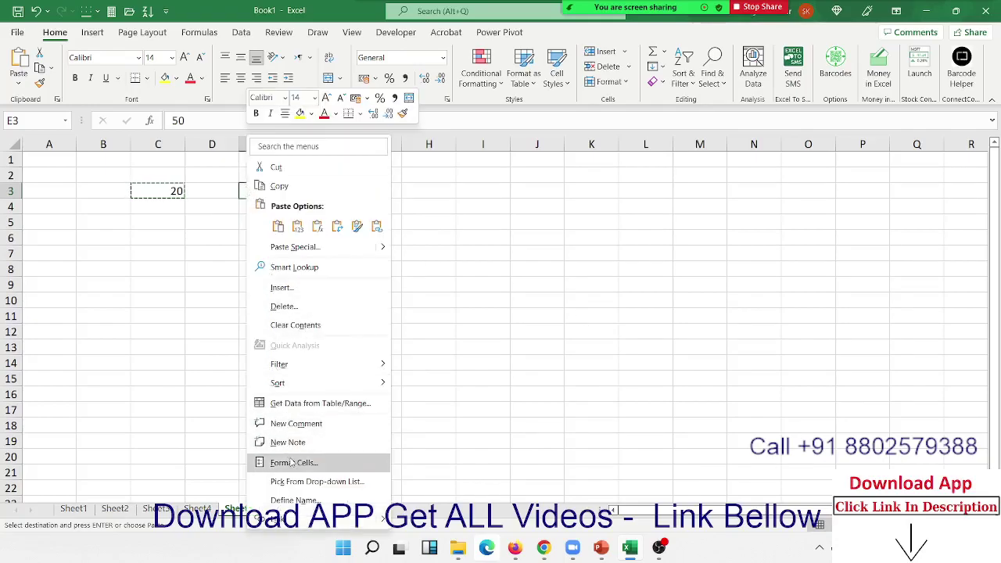
{"action": "left_click", "coordinate": [309, 249]}
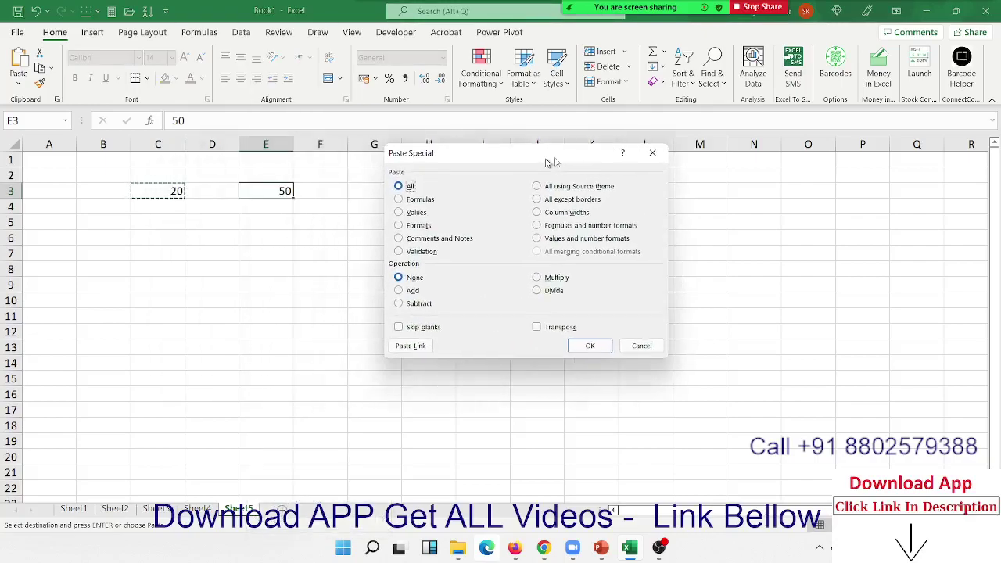
{"action": "left_click_drag", "start_coordinate": [326, 166], "coordinate": [562, 157]}
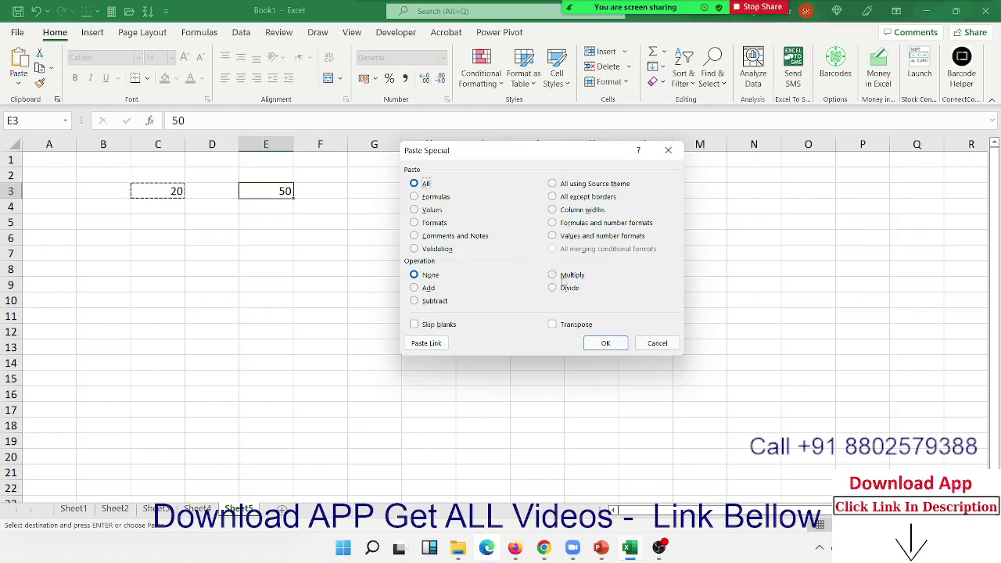
{"action": "left_click", "coordinate": [553, 275]}
{"action": "left_click", "coordinate": [605, 342]}
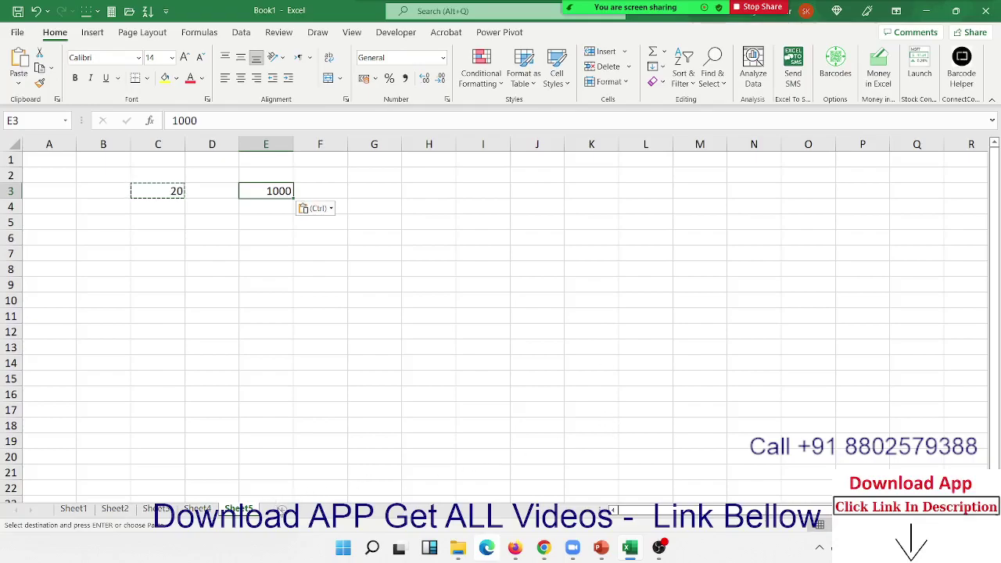
{"action": "left_click", "coordinate": [283, 509]}
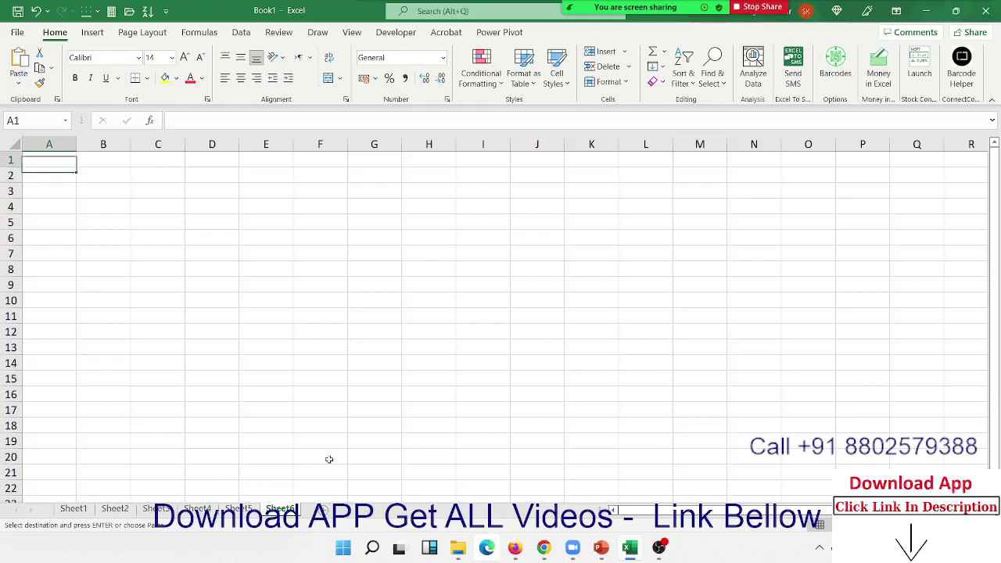
Step: Enter 20% in cell B2
{"action": "key", "text": "Right"}
{"action": "key", "text": "Down"}
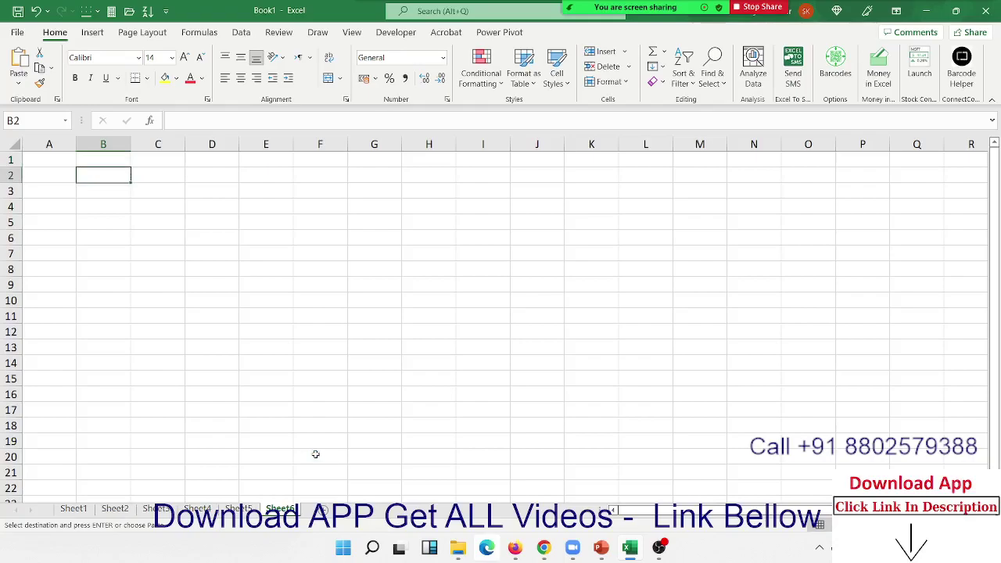
{"action": "scroll", "coordinate": [269, 315], "scroll_direction": "up", "scroll_amount": 6, "text": "ctrl"}
{"action": "key", "text": "Up"}
{"action": "key", "text": "Down"}
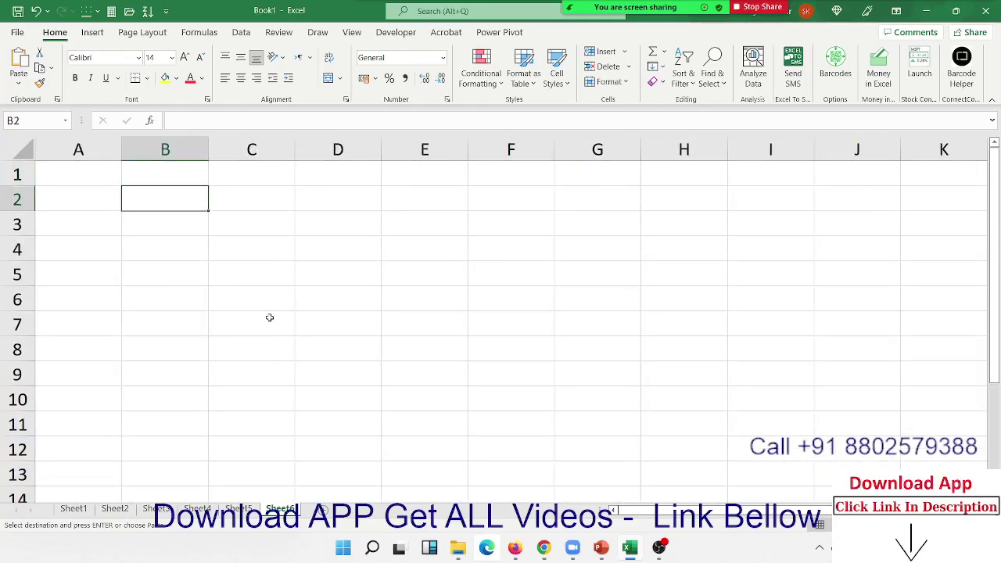
{"action": "type", "text": "20"}
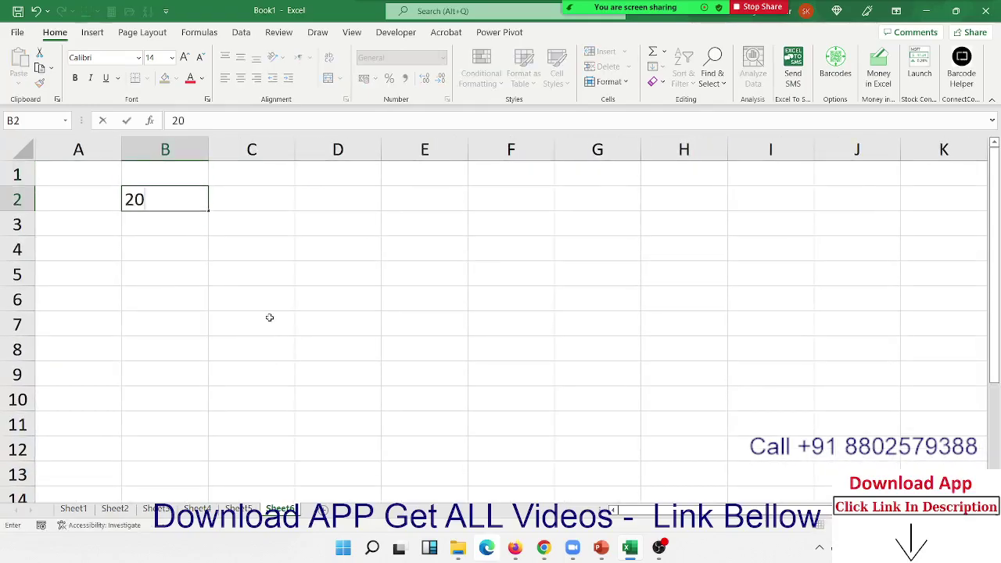
{"action": "type", "text": "%"}
{"action": "key", "text": "Return"}
Step: Enter 20 in C2 and apply Percent Style so it shows 2000%
{"action": "key", "text": "Up"}
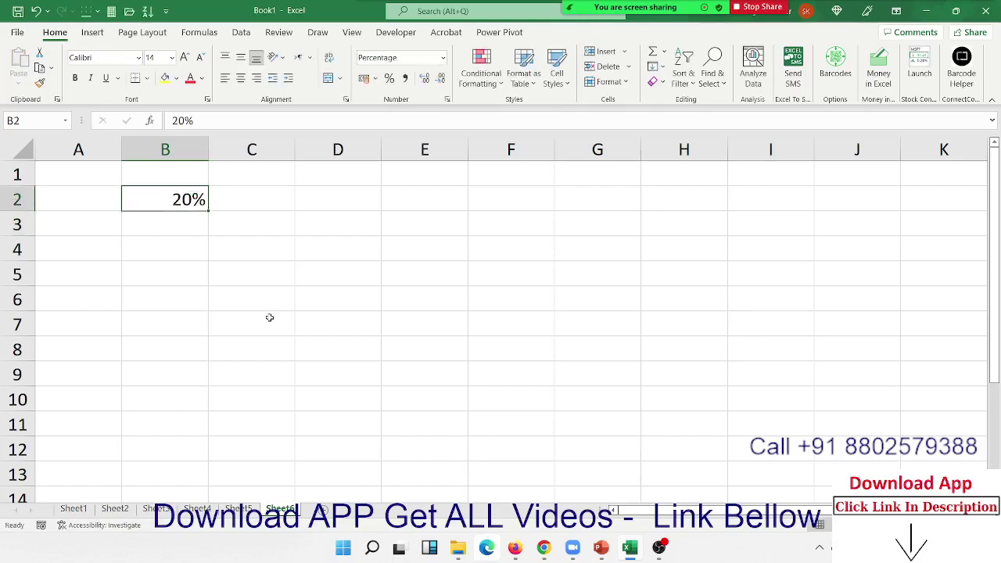
{"action": "key", "text": "Right"}
{"action": "type", "text": "20"}
{"action": "key", "text": "Return"}
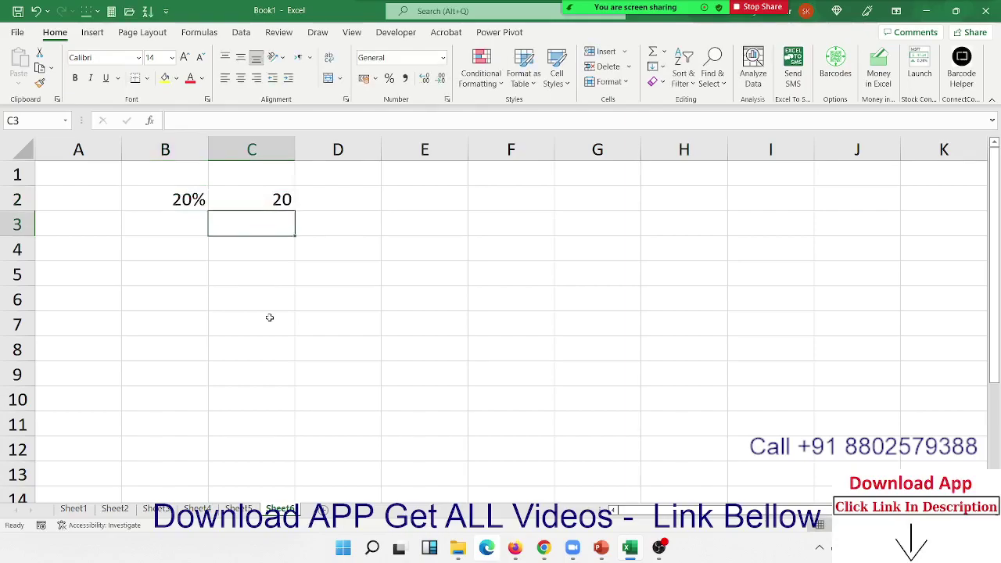
{"action": "key", "text": "Up"}
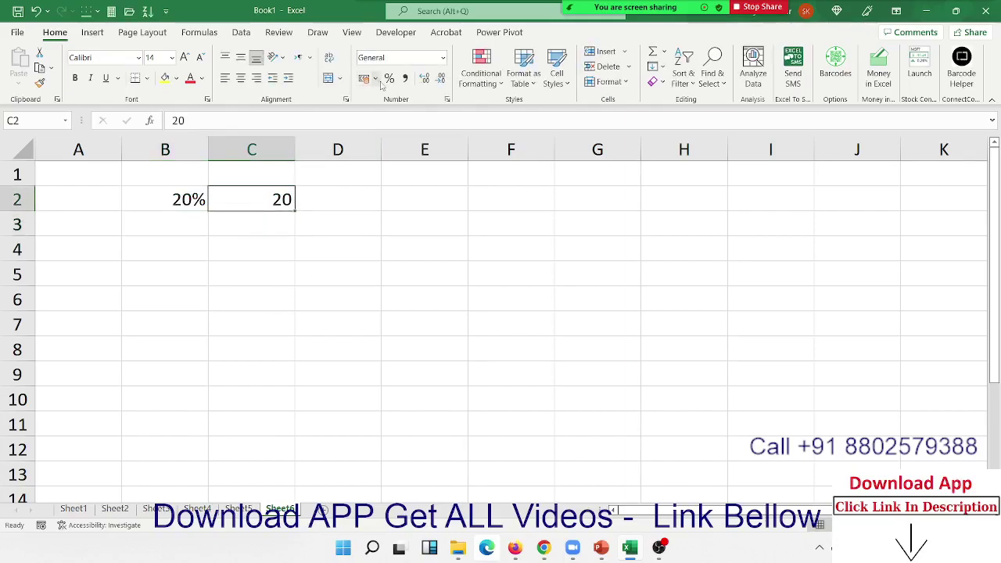
{"action": "left_click", "coordinate": [387, 83]}
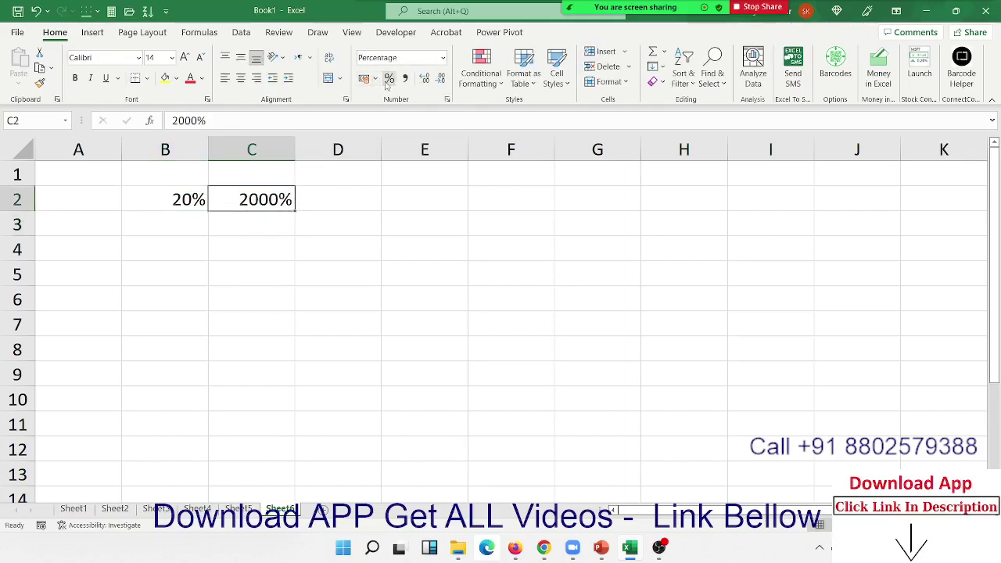
Step: Type the note 1=100% in C3
{"action": "key", "text": "Down"}
{"action": "type", "text": "1"}
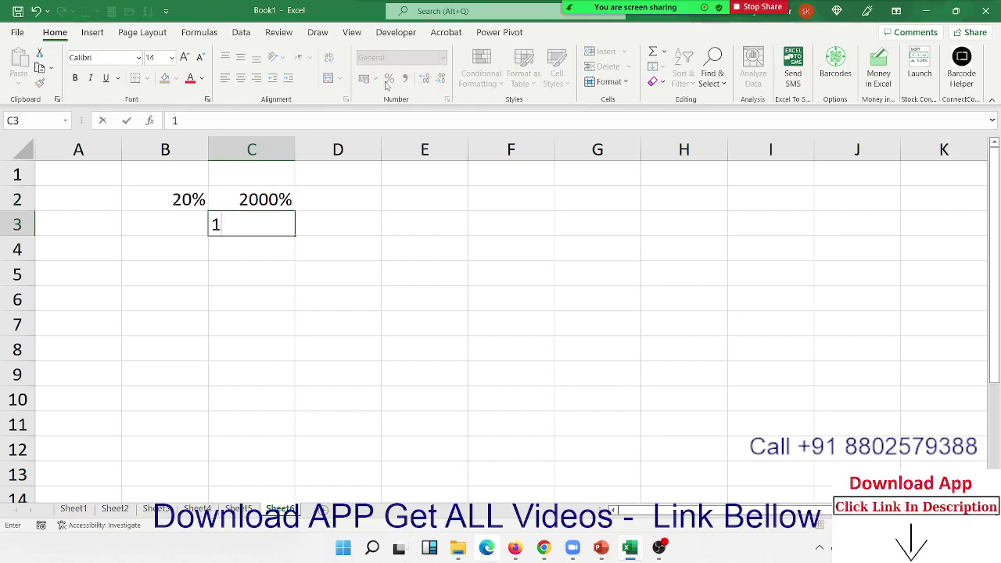
{"action": "type", "text": "=100"}
{"action": "type", "text": "%"}
{"action": "key", "text": "Return"}
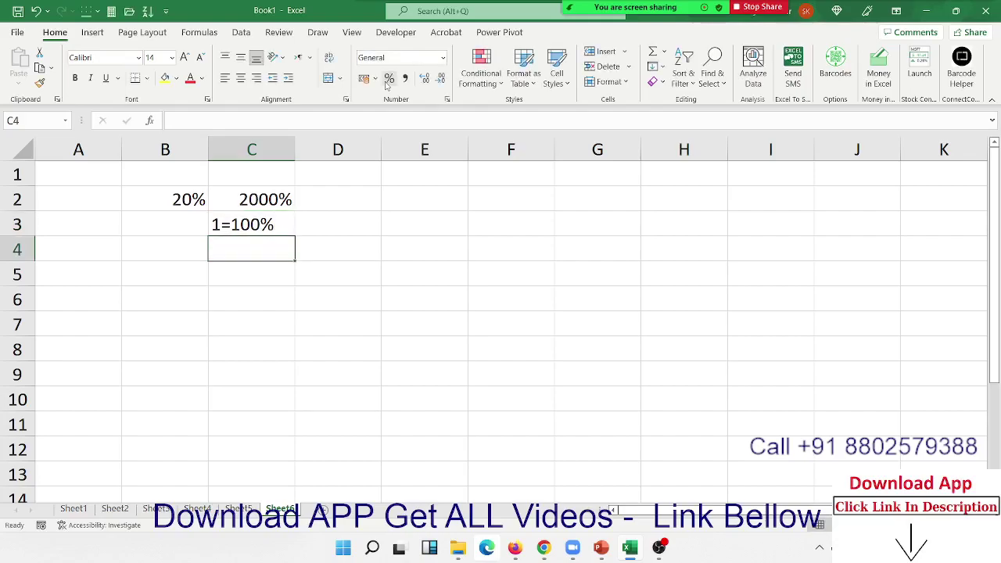
Step: Enter 0.20 in D2 and apply Percent Style so it shows 20%
{"action": "key", "text": "Up"}
{"action": "key", "text": "Up"}
{"action": "key", "text": "Up"}
{"action": "key", "text": "Right"}
{"action": "key", "text": "Down"}
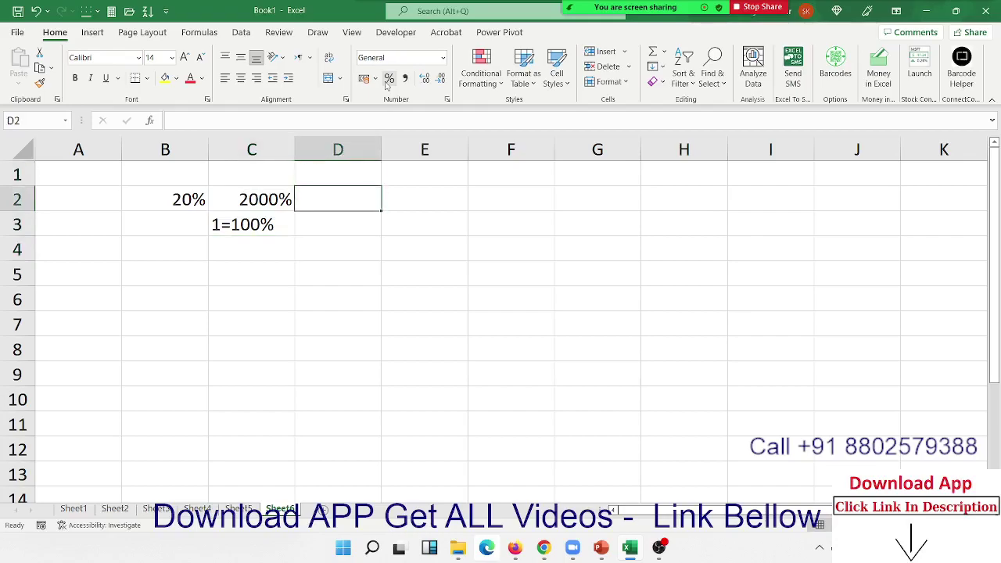
{"action": "type", "text": "0.20"}
{"action": "key", "text": "Return"}
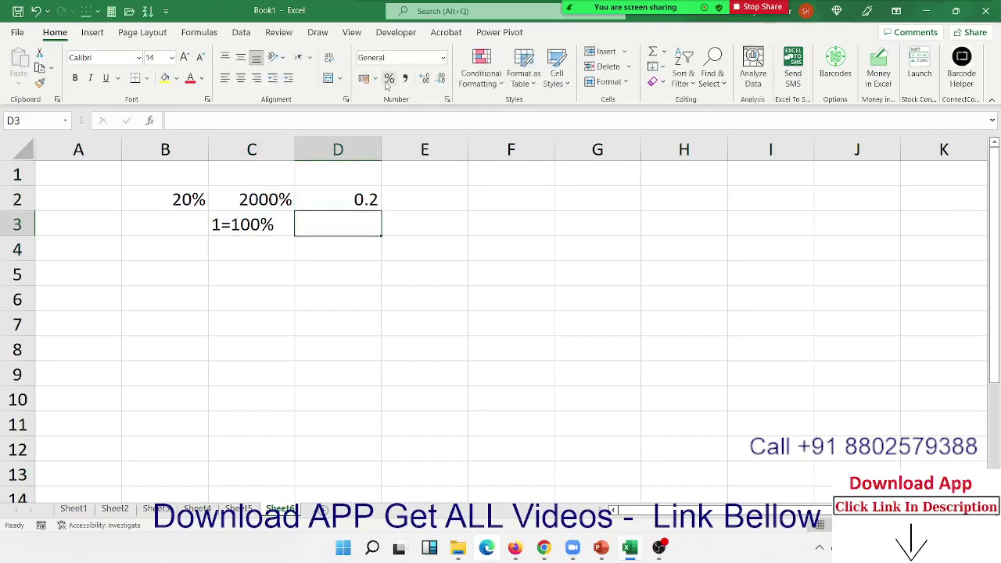
{"action": "key", "text": "Up"}
{"action": "left_click", "coordinate": [387, 79]}
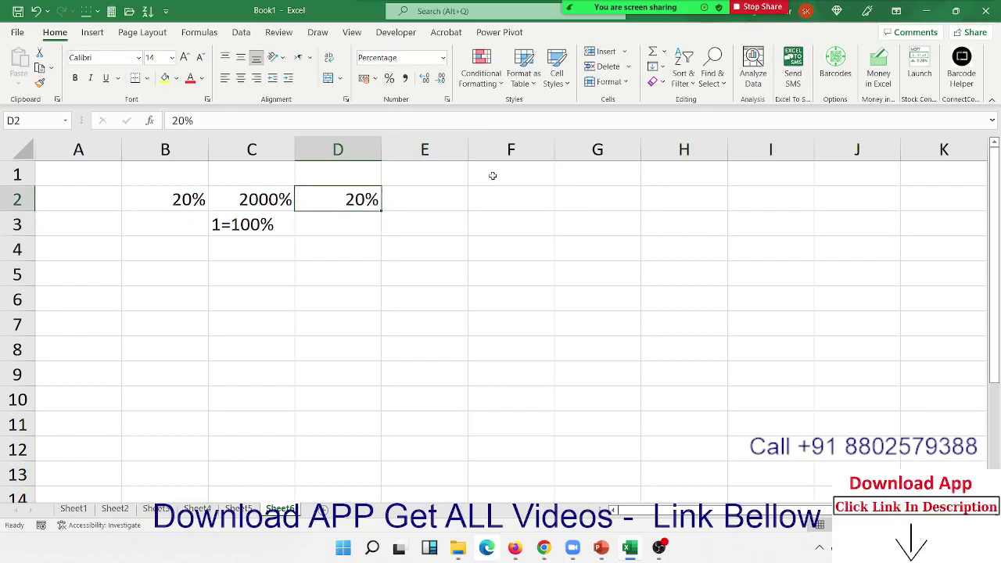
Step: Enter 20% in F2 and 0.20 in G2 to compare the two entries
{"action": "left_click", "coordinate": [487, 196]}
{"action": "type", "text": "20"}
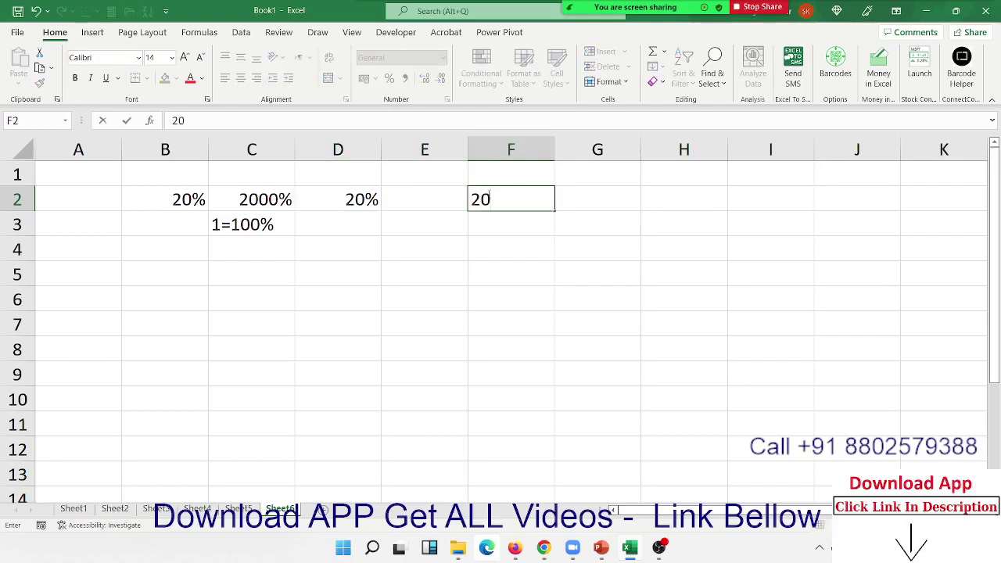
{"action": "type", "text": "%"}
{"action": "key", "text": "Return"}
{"action": "left_click", "coordinate": [487, 194]}
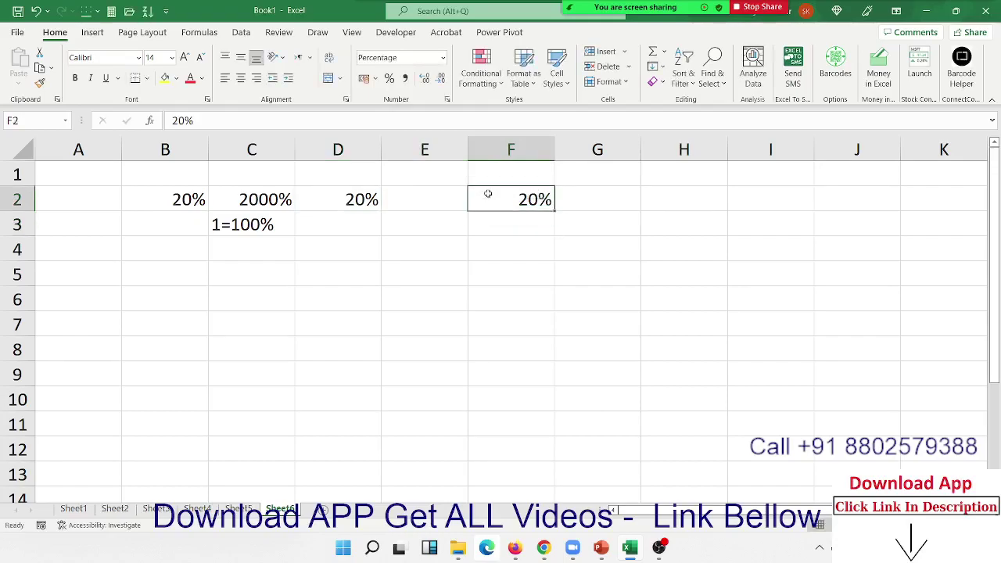
{"action": "key", "text": "Right"}
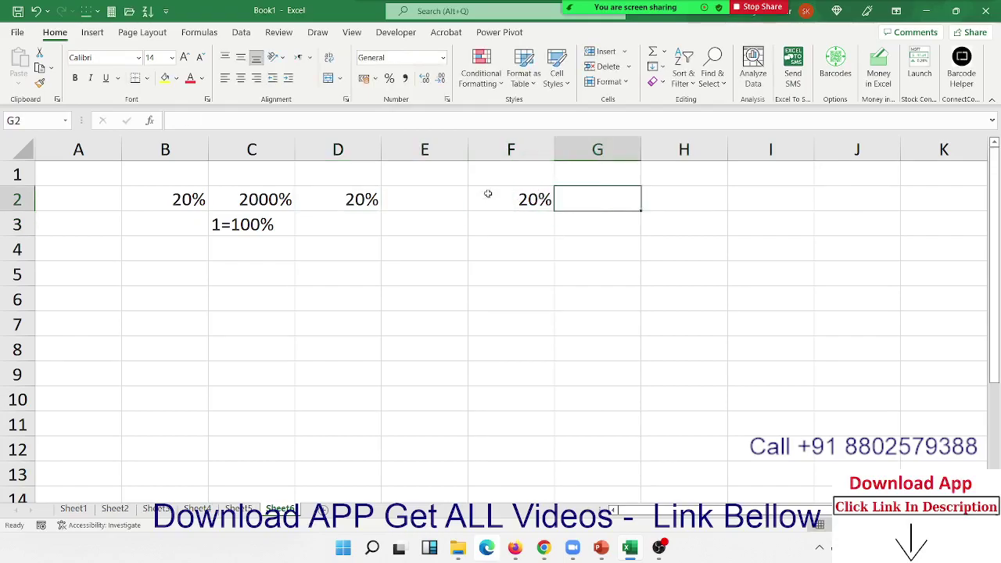
{"action": "type", "text": "0.20"}
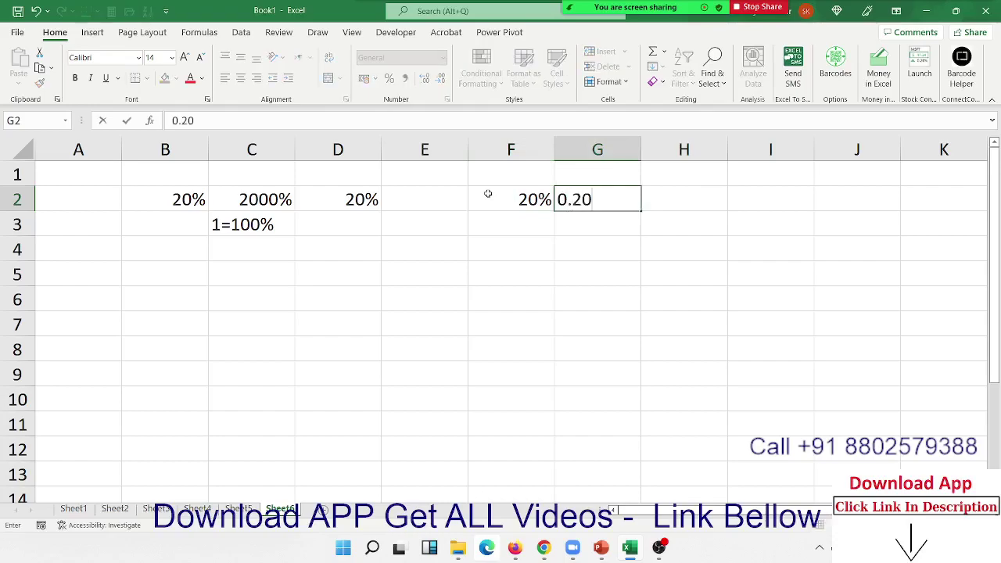
{"action": "key", "text": "Return"}
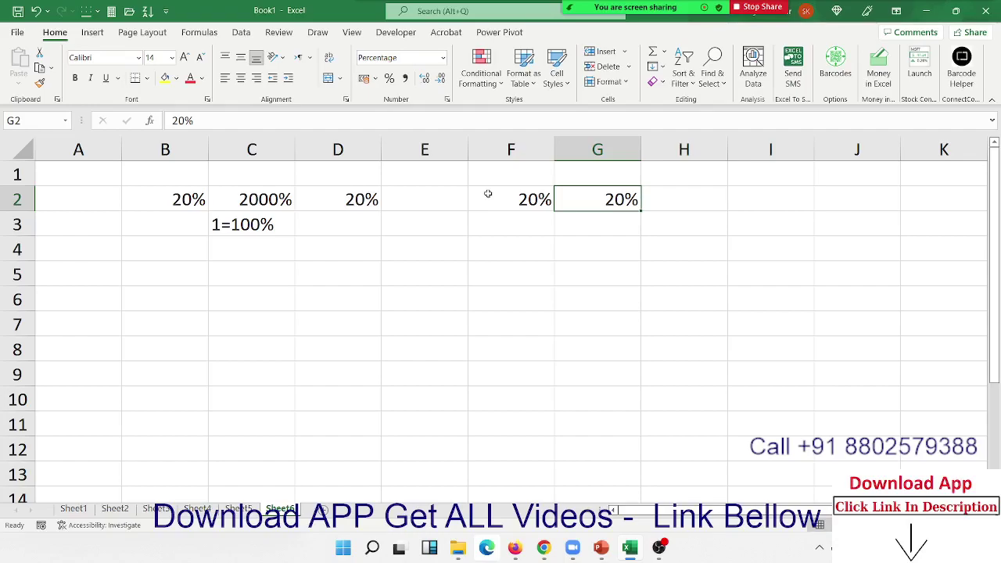
Step: Clear F1:G2, then type 20 in the percent-formatted F2 so it shows 20%
{"action": "left_click_drag", "start_coordinate": [496, 179], "coordinate": [573, 204]}
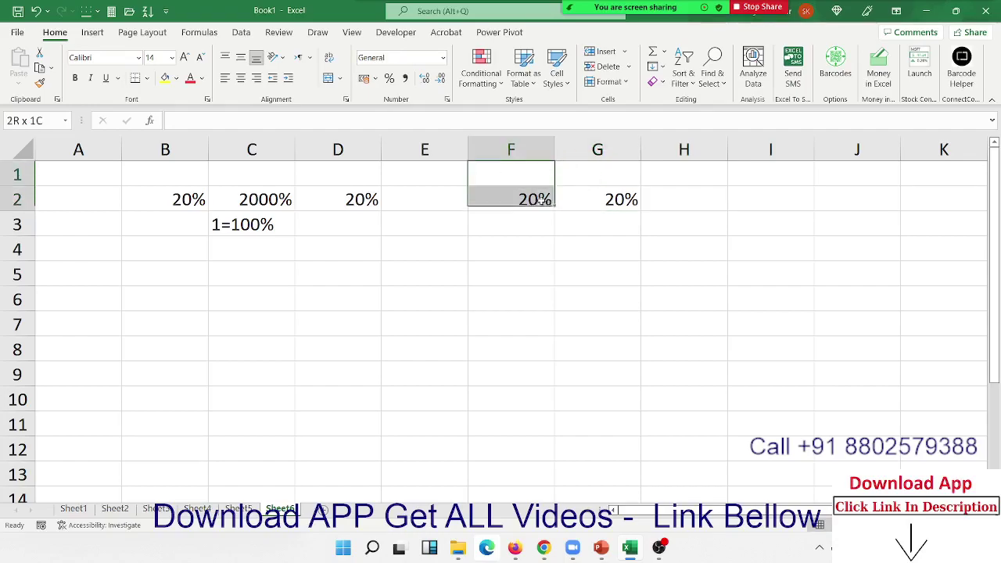
{"action": "key", "text": "Delete"}
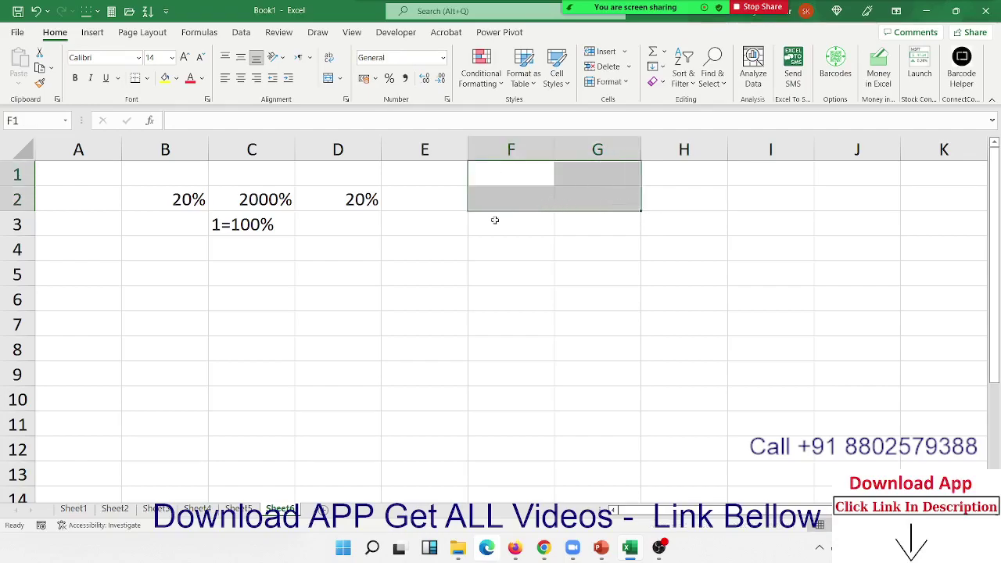
{"action": "left_click", "coordinate": [507, 206]}
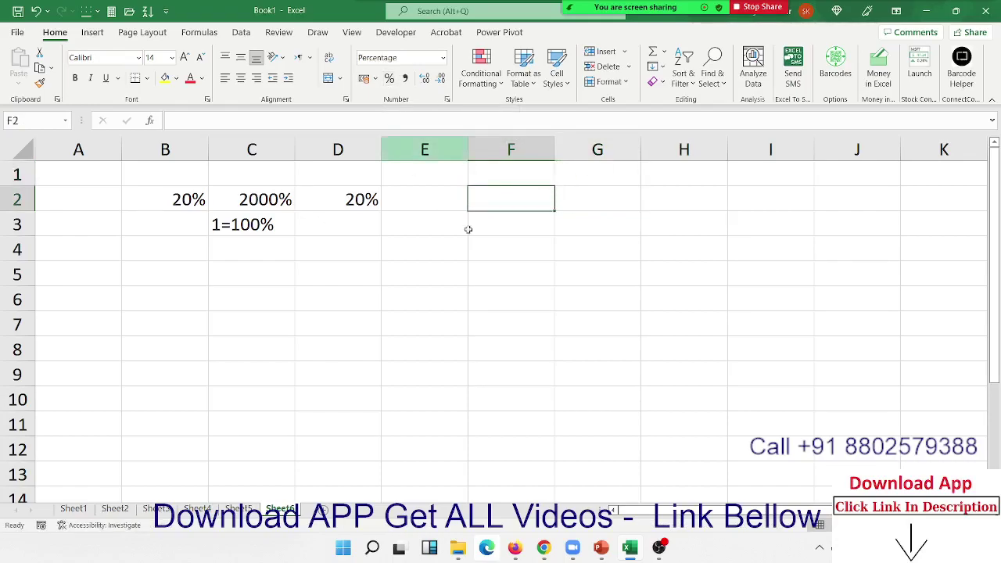
{"action": "type", "text": "20"}
{"action": "key", "text": "Return"}
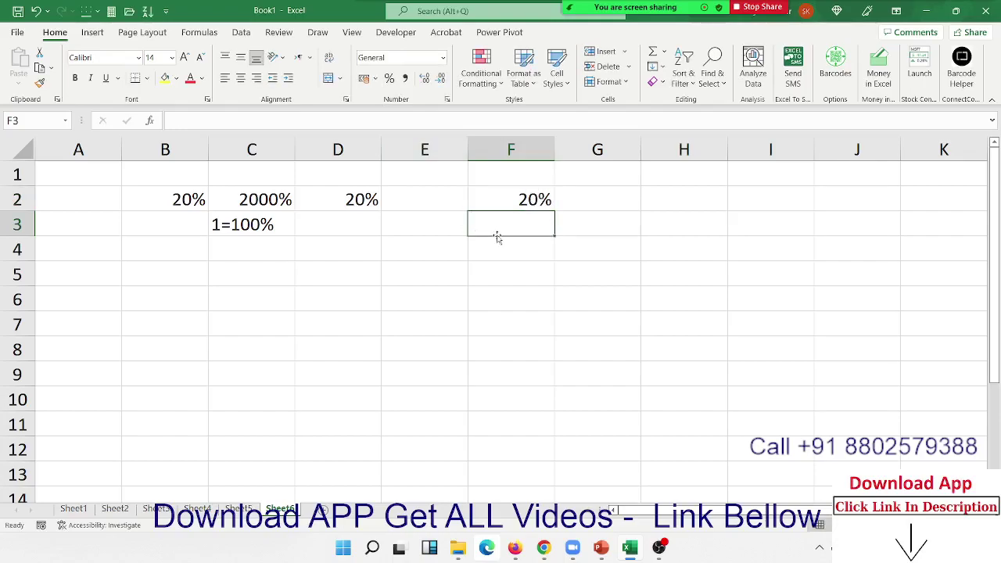
Step: Type the label % in cell A4
{"action": "key", "text": "Right"}
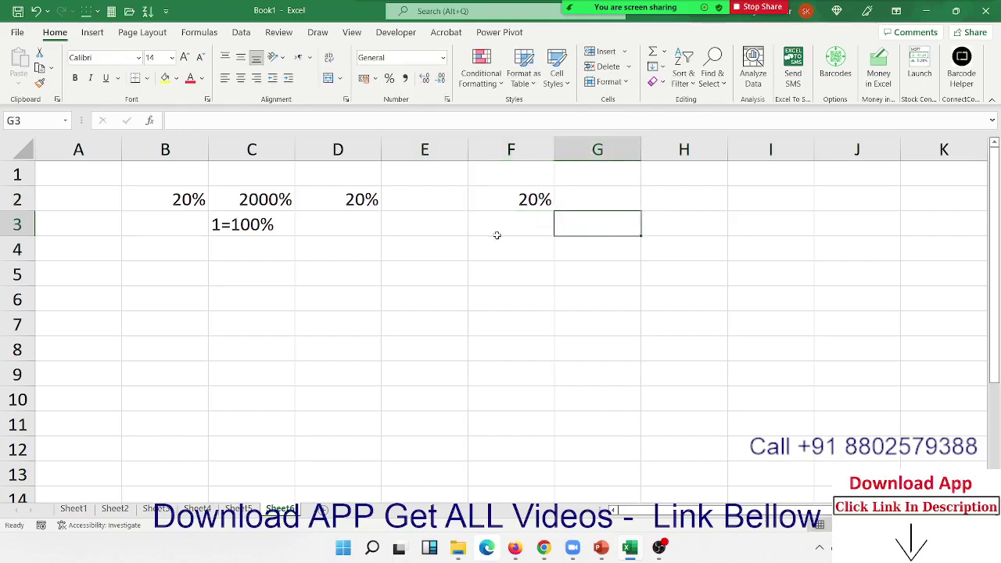
{"action": "key", "text": "Left"}
{"action": "key", "text": "Left"}
{"action": "key", "text": "Left"}
{"action": "key", "text": "Left"}
{"action": "key", "text": "Down"}
{"action": "key", "text": "Down"}
{"action": "key", "text": "Left"}
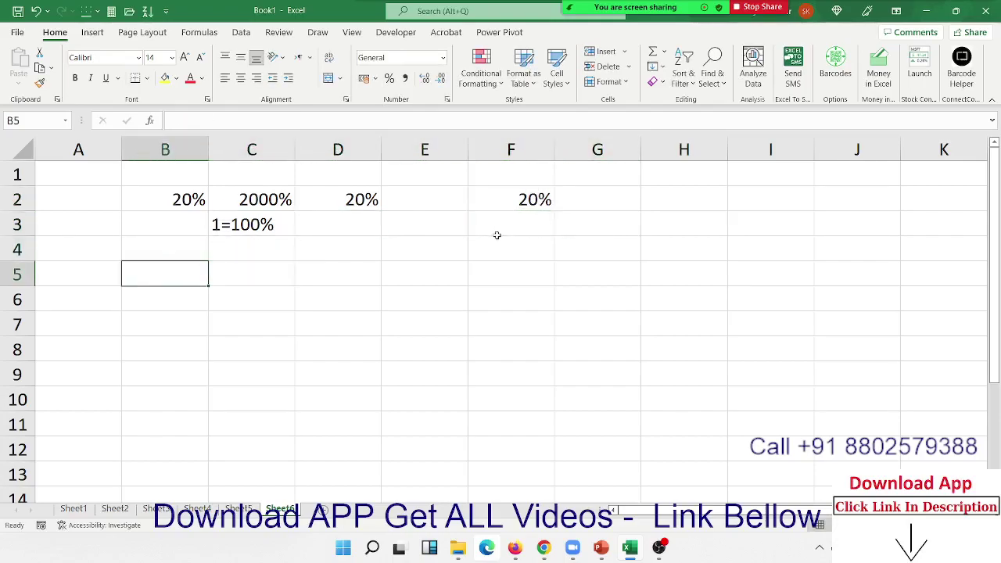
{"action": "key", "text": "Left"}
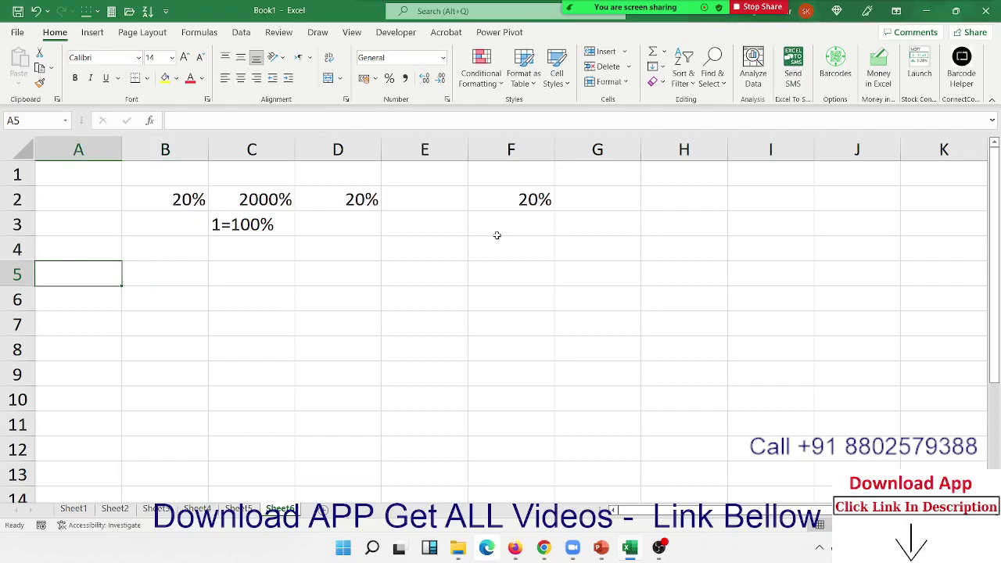
{"action": "key", "text": "Up"}
{"action": "type", "text": "%"}
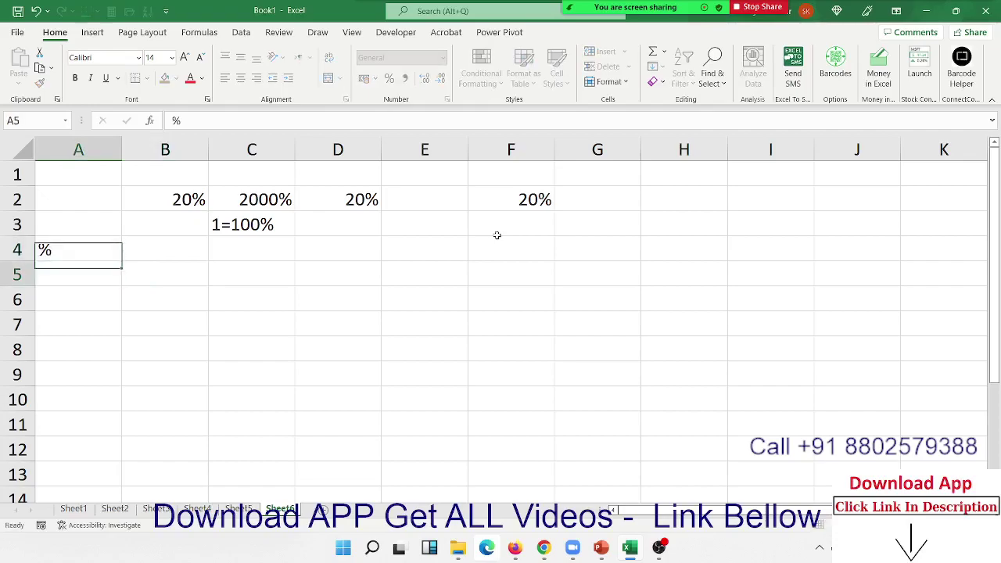
{"action": "key", "text": "Return"}
Step: Enter the formula =RANDBETWEEN(10,99) in A5
{"action": "type", "text": "=ra"}
{"action": "key", "text": "Down"}
{"action": "key", "text": "Down"}
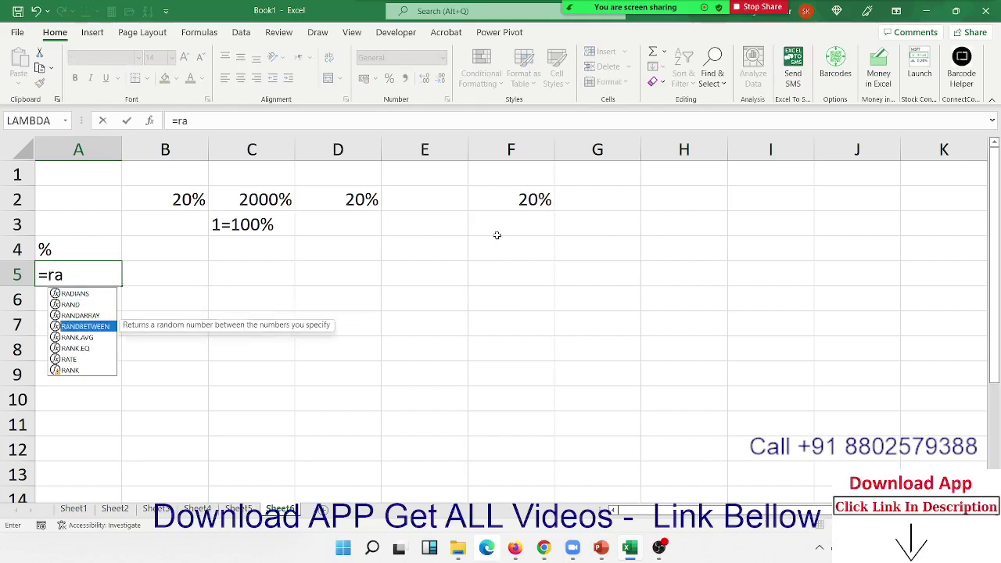
{"action": "key", "text": "Tab"}
{"action": "type", "text": "10"}
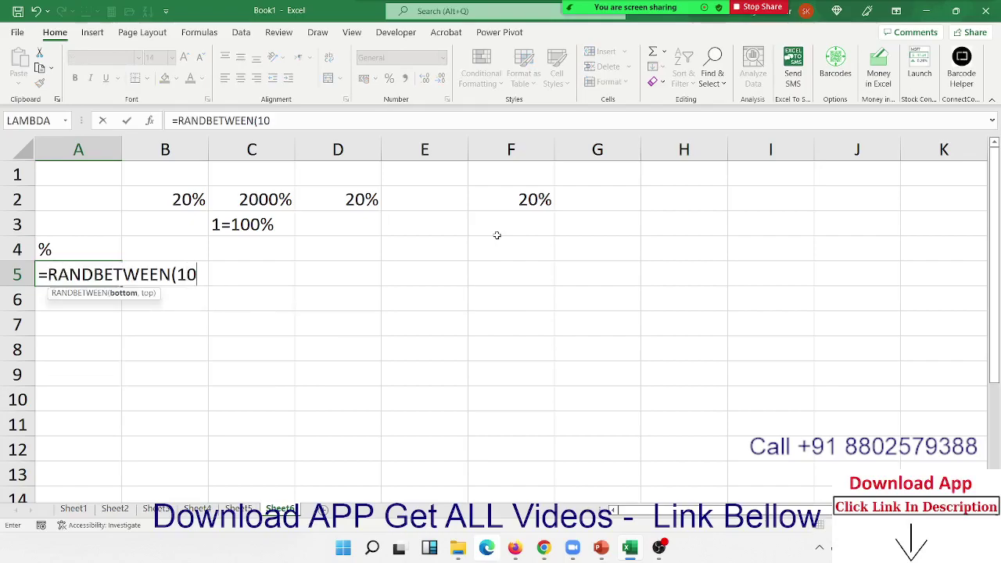
{"action": "type", "text": ",99"}
{"action": "key", "text": "Return"}
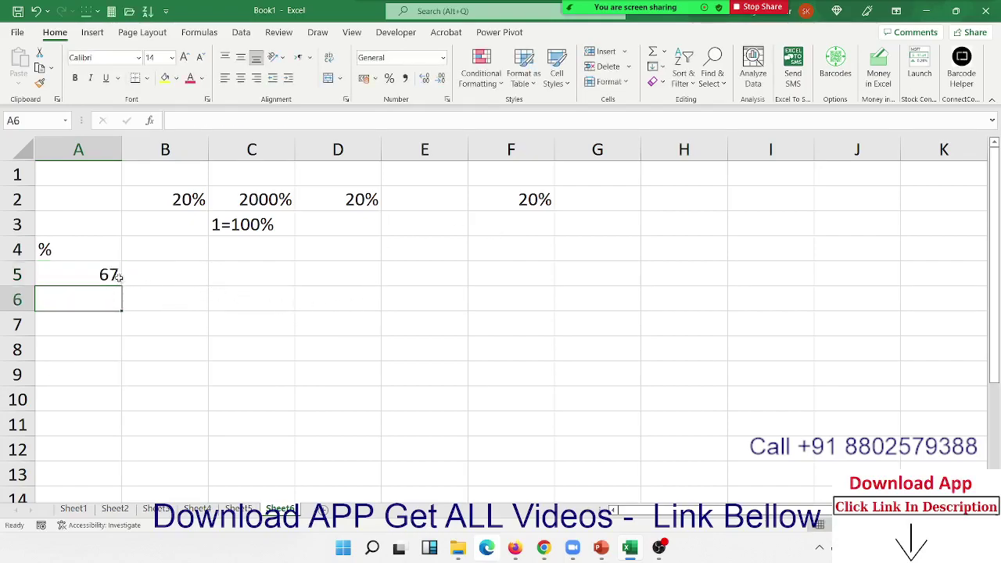
Step: Fill the formula across A5:F13 and paste the grid back as fixed values
{"action": "mouse_move", "coordinate": [118, 275]}
{"action": "left_mouse_down"}
{"action": "mouse_move", "coordinate": [528, 381]}
{"action": "mouse_move", "coordinate": [523, 467]}
{"action": "left_mouse_up"}
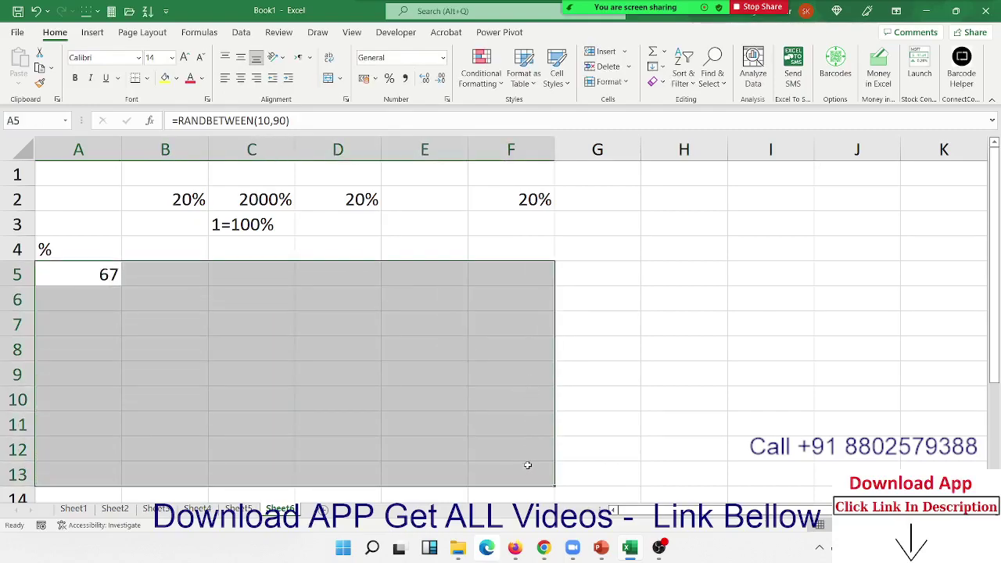
{"action": "key", "text": "ctrl+r"}
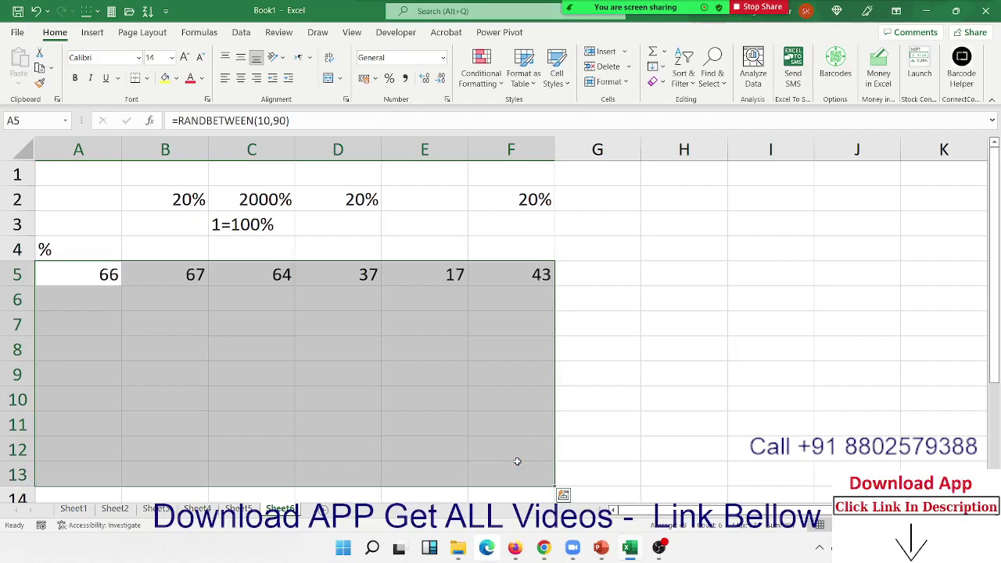
{"action": "key", "text": "ctrl+d"}
{"action": "key", "text": "ctrl+c"}
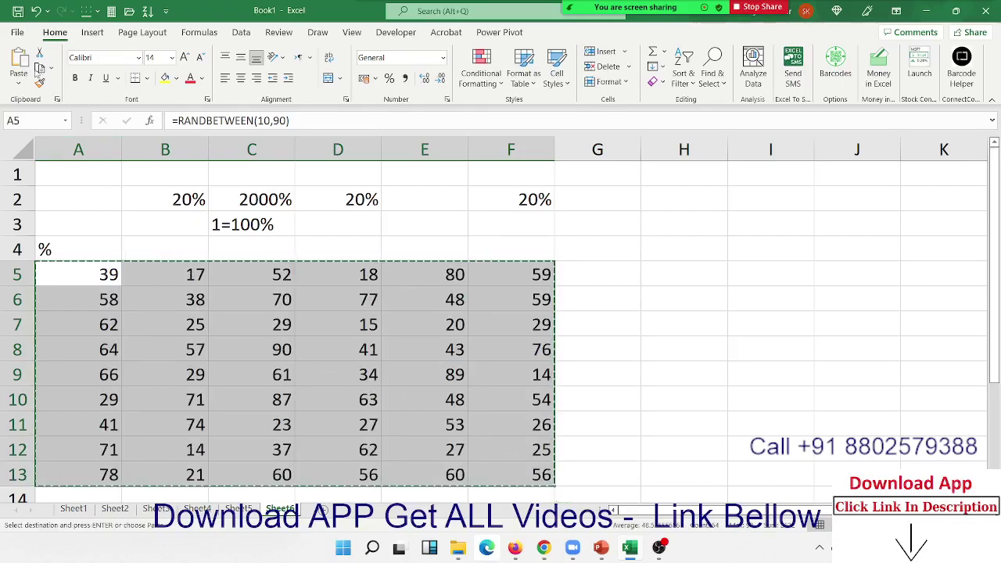
{"action": "left_click", "coordinate": [19, 82]}
{"action": "left_click", "coordinate": [16, 181]}
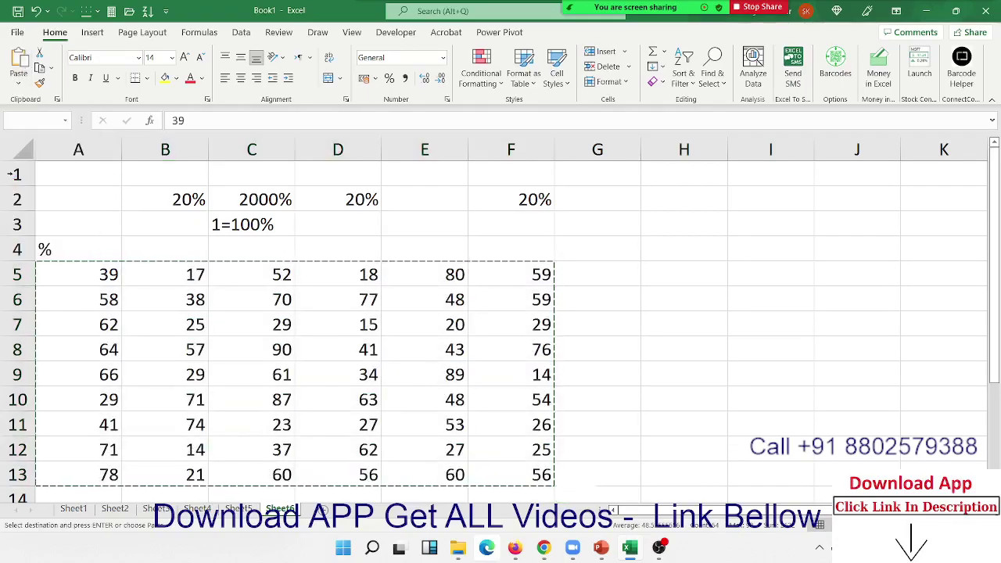
{"action": "left_click", "coordinate": [130, 326]}
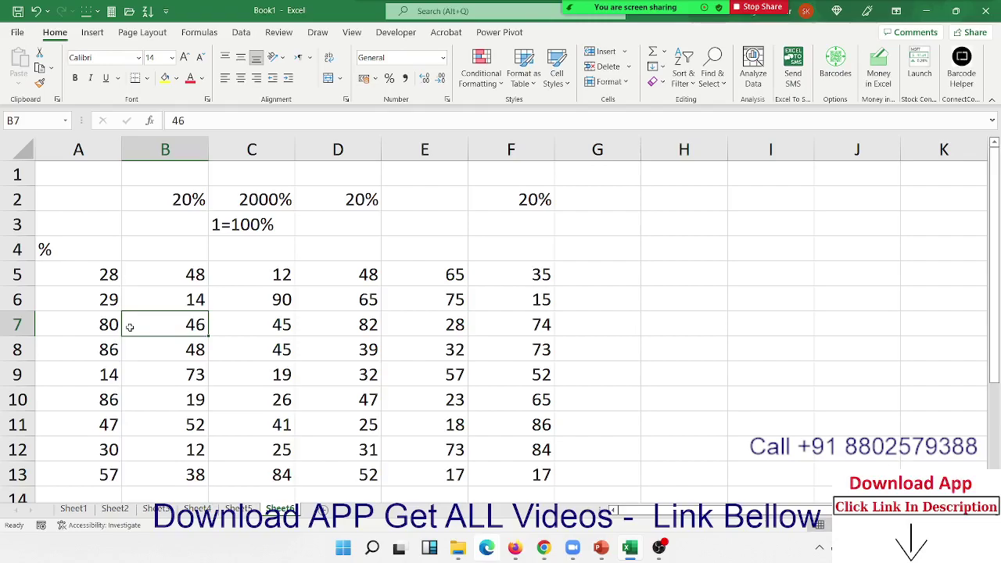
{"action": "key", "text": "Up"}
{"action": "key", "text": "Up"}
{"action": "key", "text": "Left"}
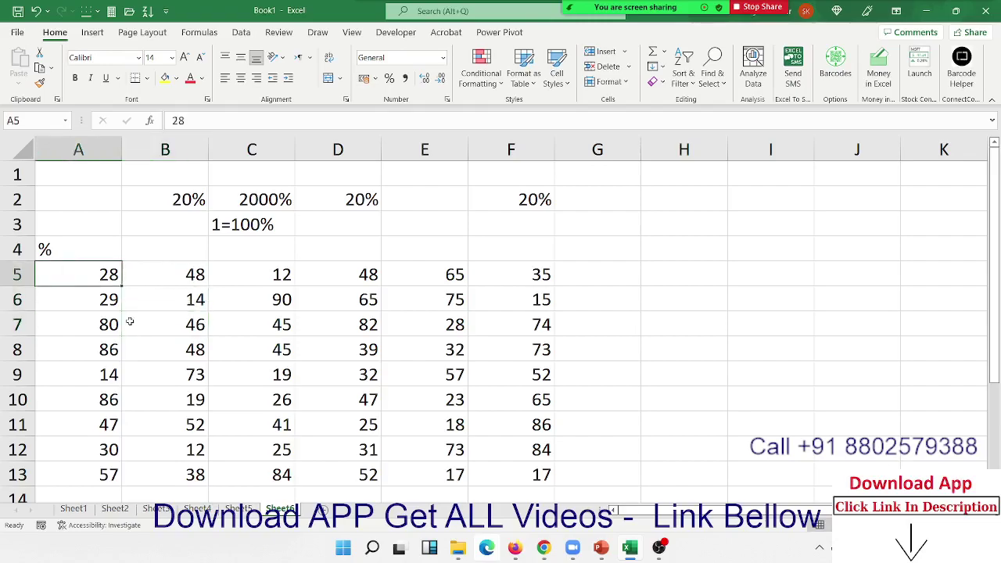
{"action": "left_click", "coordinate": [390, 80]}
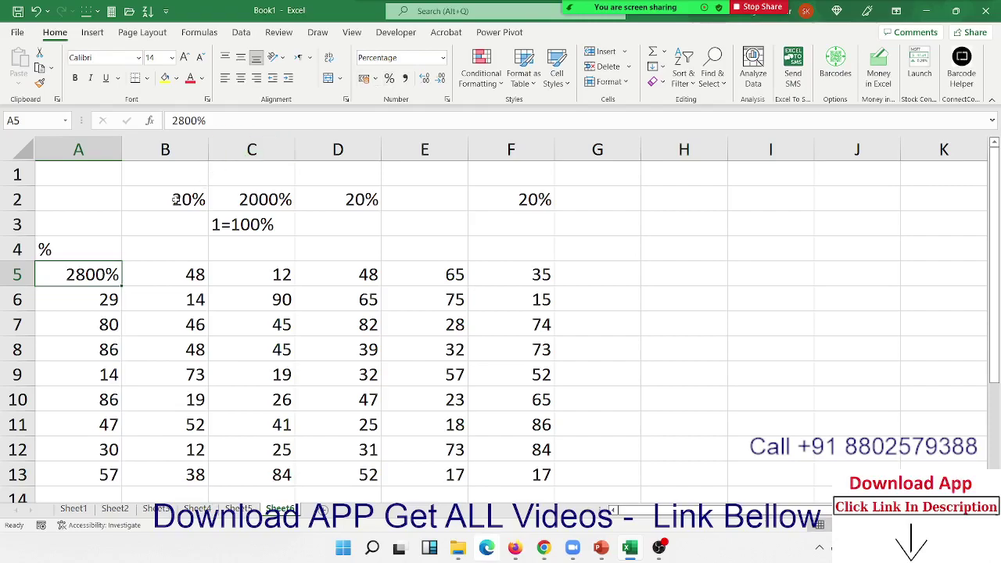
{"action": "key", "text": "ctrl+z"}
{"action": "left_click", "coordinate": [225, 226]}
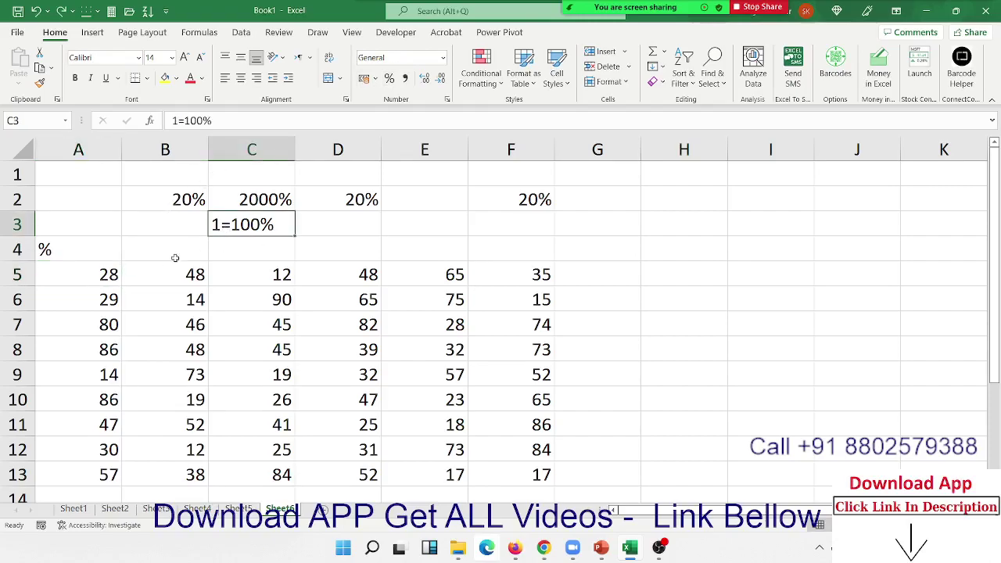
{"action": "double_click", "coordinate": [114, 274]}
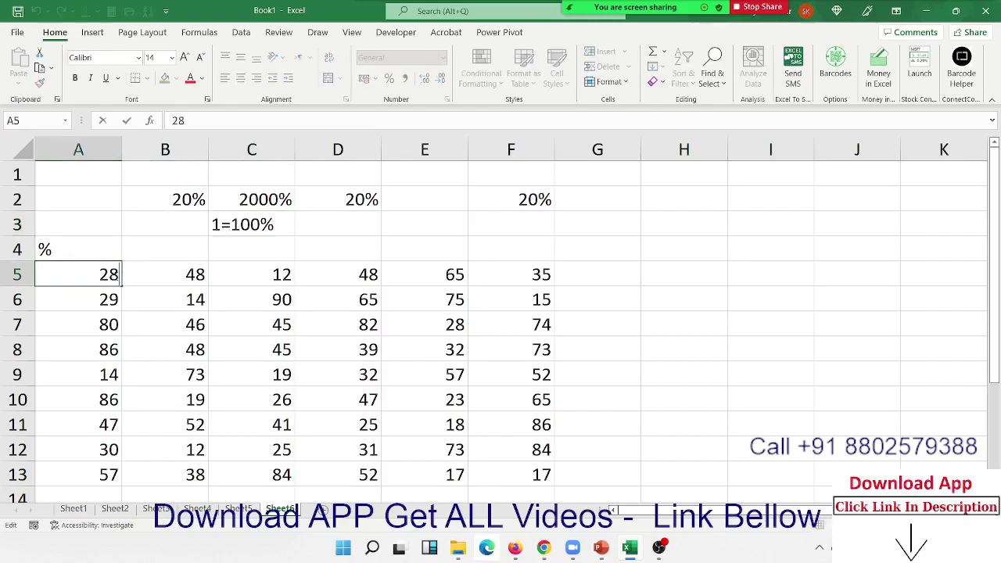
{"action": "type", "text": "%"}
{"action": "key", "text": "Return"}
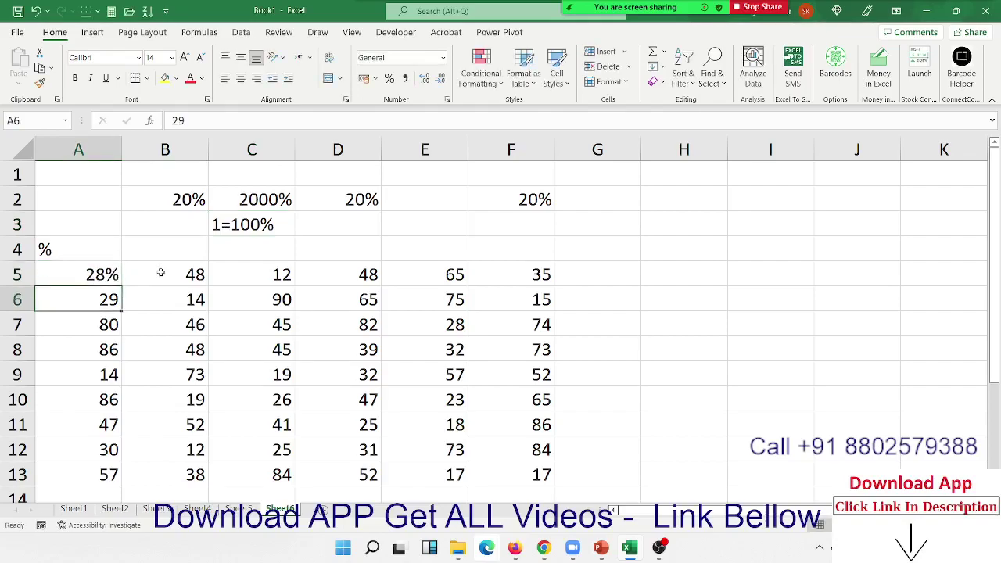
{"action": "key", "text": "F2"}
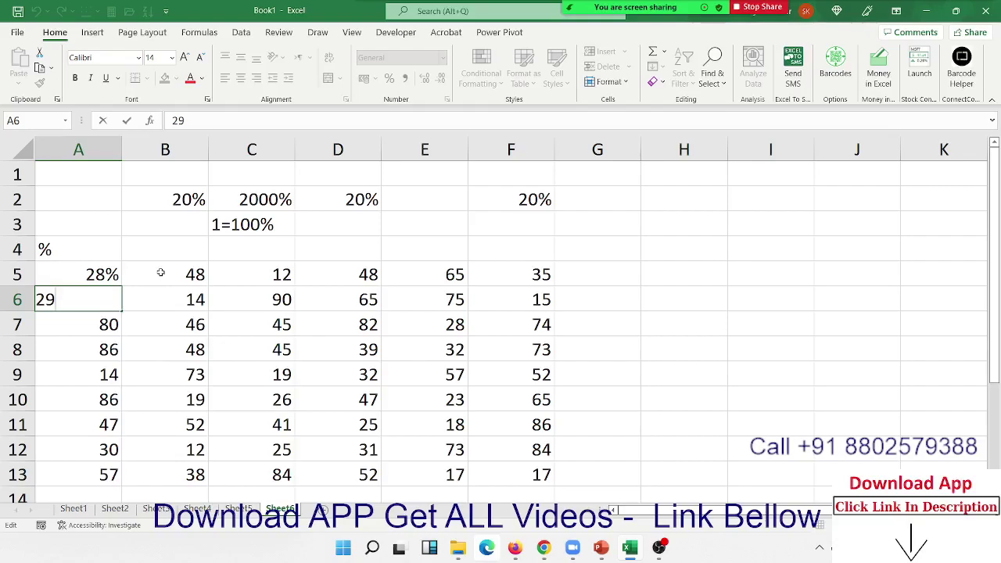
{"action": "type", "text": "%"}
{"action": "key", "text": "Return"}
{"action": "key", "text": "Up"}
{"action": "key", "text": "Up"}
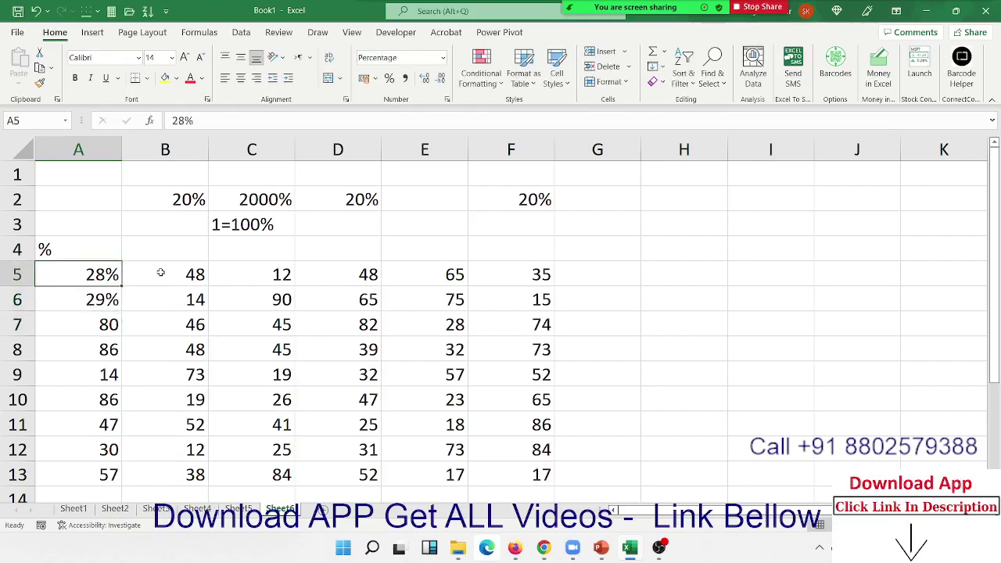
{"action": "key", "text": "ctrl+z"}
{"action": "key", "text": "ctrl+z"}
{"action": "type", "text": "0.2"}
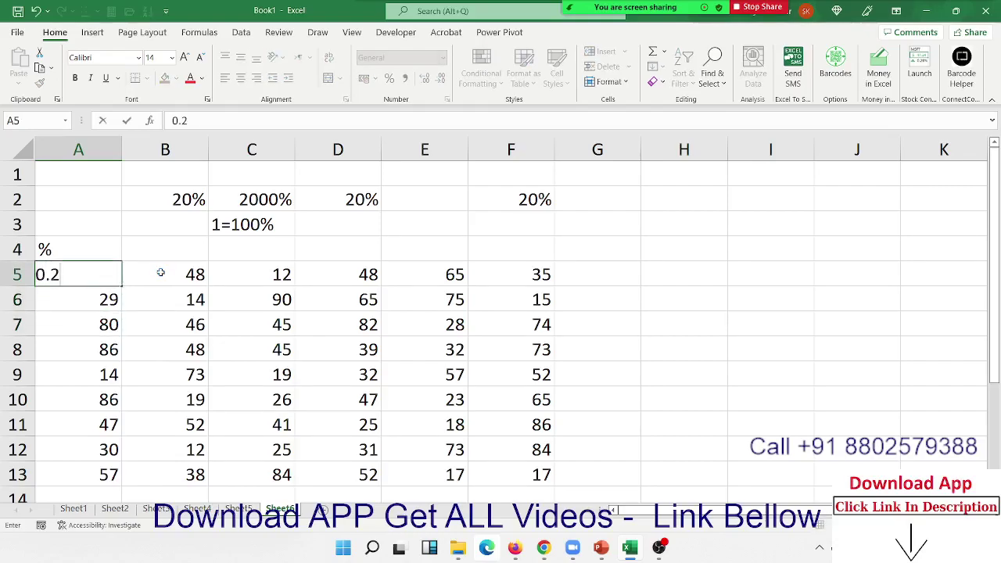
{"action": "type", "text": "8"}
{"action": "key", "text": "Return"}
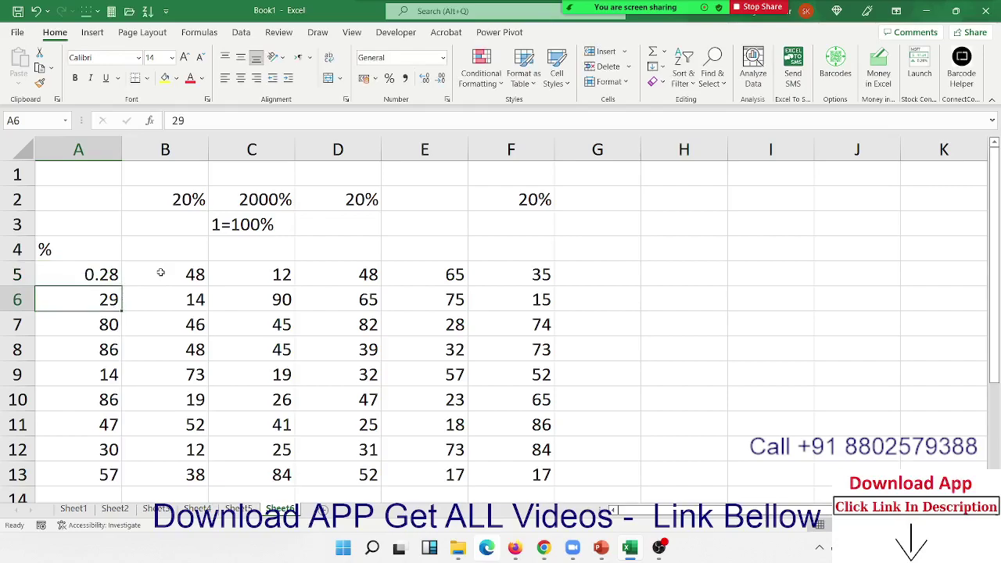
{"action": "key", "text": "ctrl+z"}
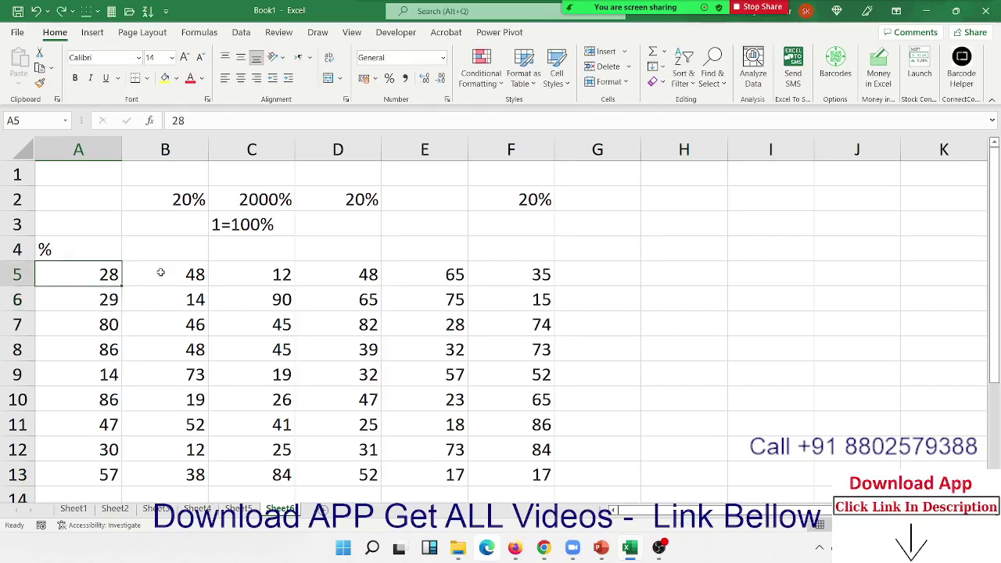
{"action": "key", "text": "shift+Down"}
{"action": "key", "text": "shift+Down"}
{"action": "key", "text": "shift+Down"}
{"action": "key", "text": "shift+Down"}
{"action": "key", "text": "shift+Right"}
{"action": "key", "text": "shift+Right"}
{"action": "key", "text": "shift+Right"}
{"action": "key", "text": "shift+Right"}
{"action": "key", "text": "shift+Right"}
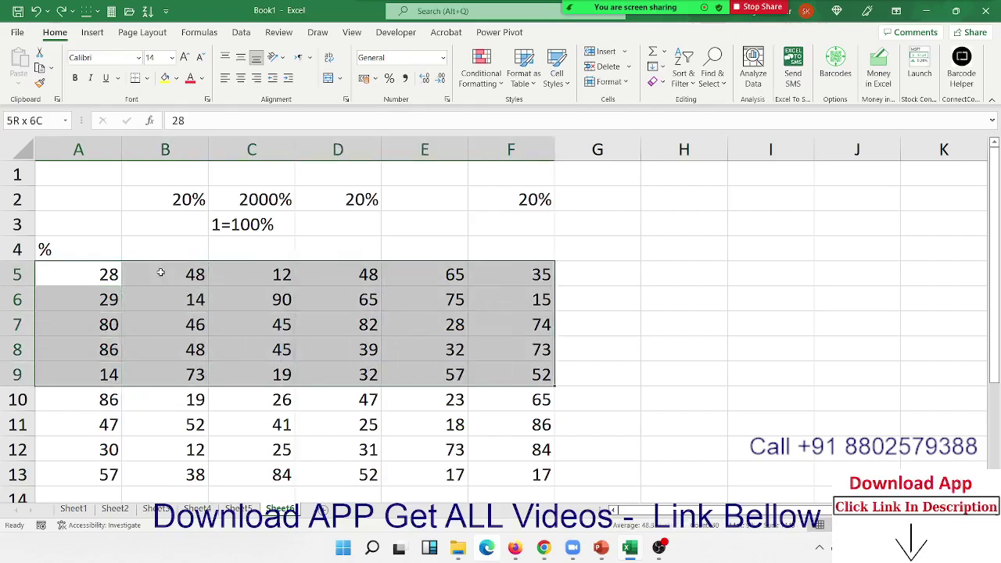
{"action": "key", "text": "shift+Down"}
{"action": "key", "text": "shift+Down"}
{"action": "key", "text": "shift+Down"}
{"action": "key", "text": "shift+Down"}
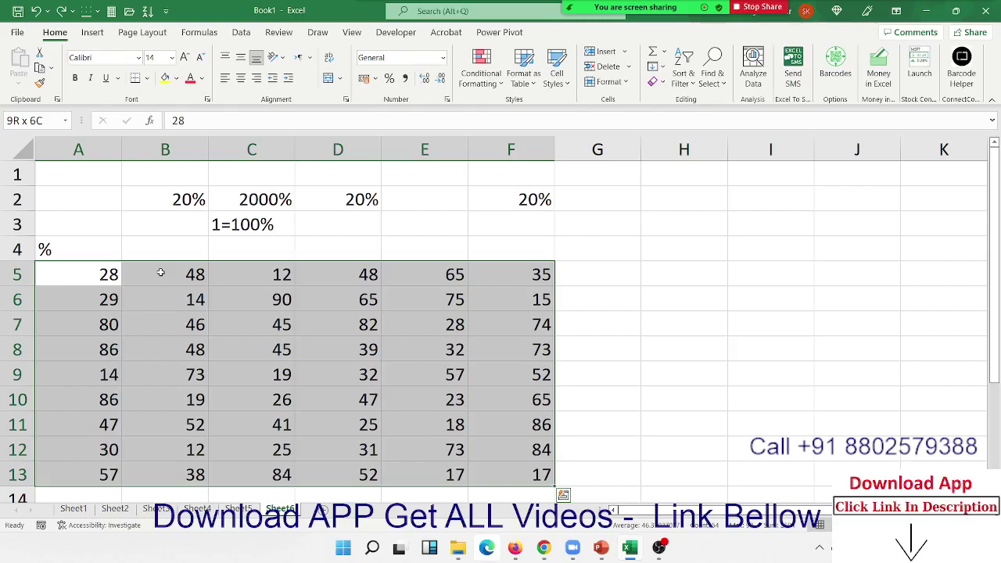
Step: Enter 5000 in E3, 20% in F3, and =E3*F3 in G3 giving 1000
{"action": "left_click", "coordinate": [442, 223]}
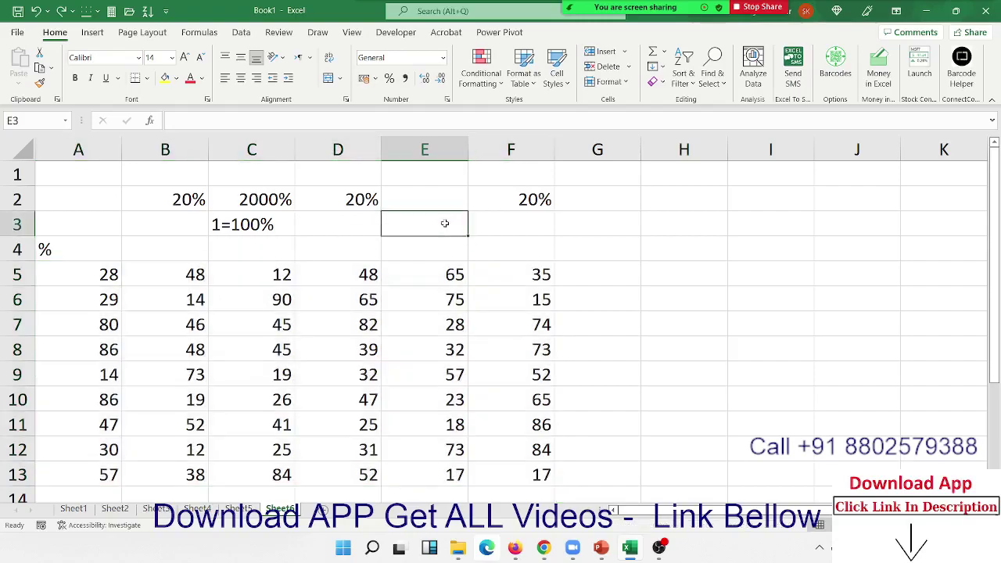
{"action": "type", "text": "5000"}
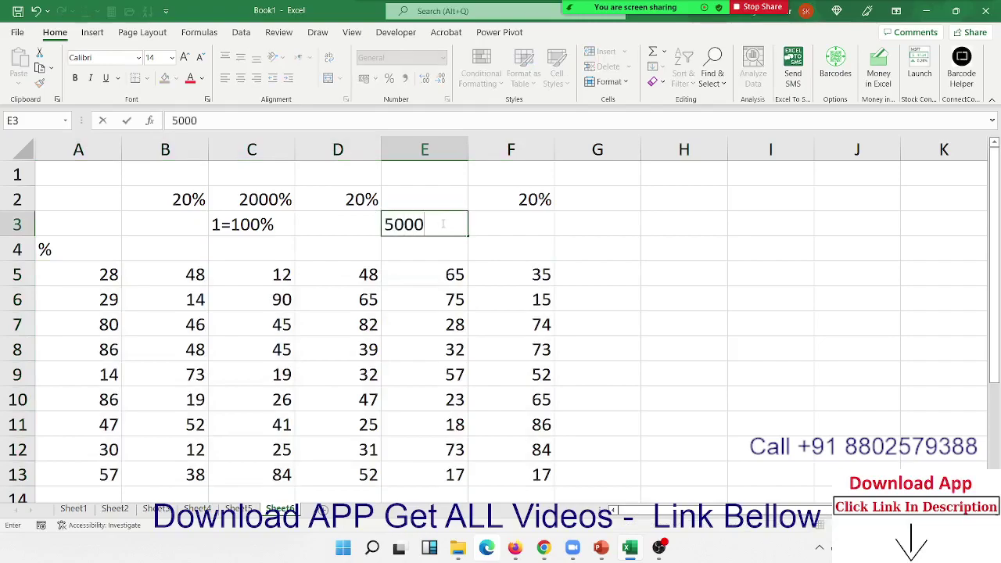
{"action": "key", "text": "Tab"}
{"action": "type", "text": "20"}
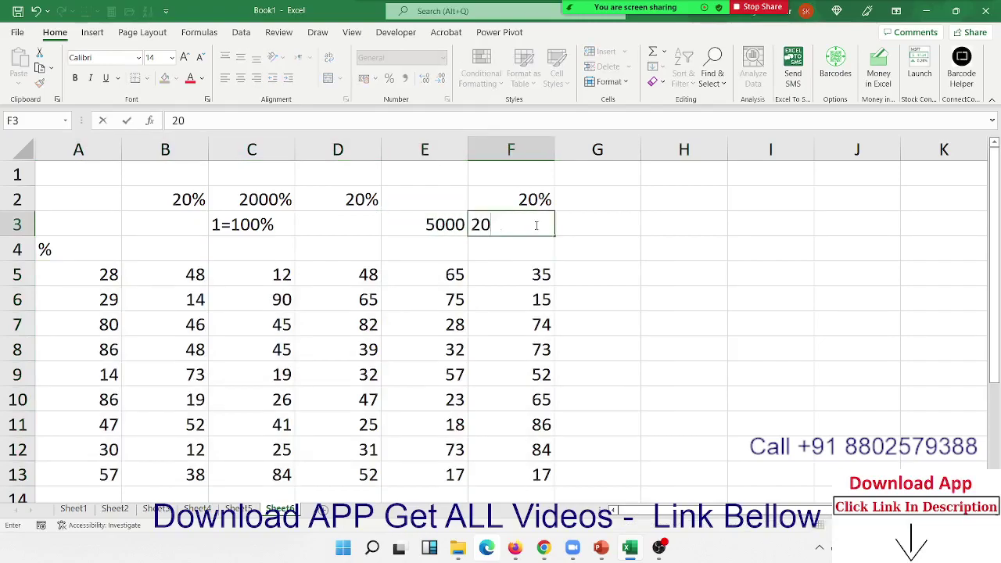
{"action": "type", "text": "%"}
{"action": "left_click", "coordinate": [595, 225]}
{"action": "type", "text": "="}
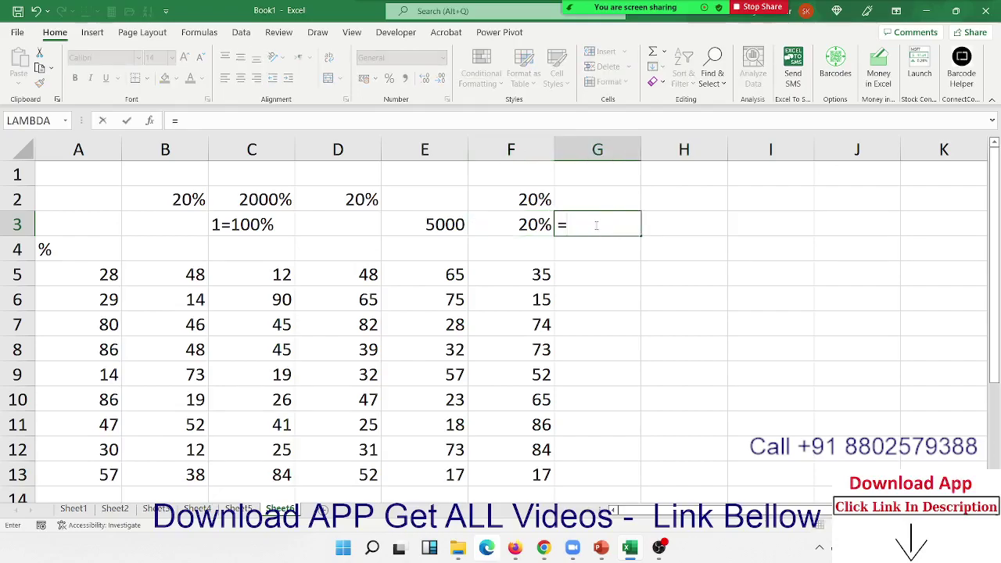
{"action": "key", "text": "Left"}
{"action": "key", "text": "Left"}
{"action": "type", "text": "*"}
{"action": "key", "text": "Left"}
{"action": "key", "text": "Return"}
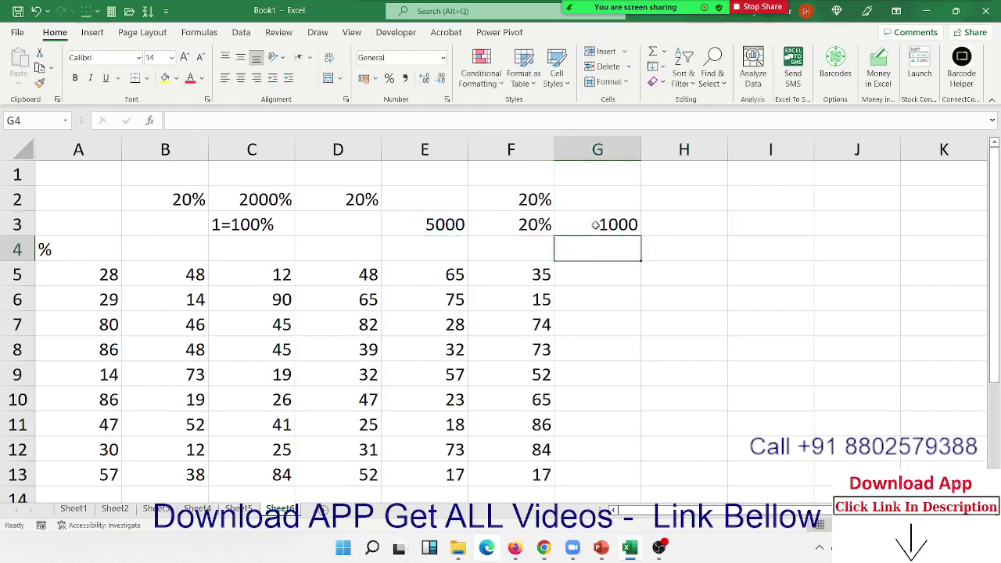
Step: Enter 20 in G4 and a formula in H4 multiplying E3 by G4
{"action": "left_click", "coordinate": [595, 225]}
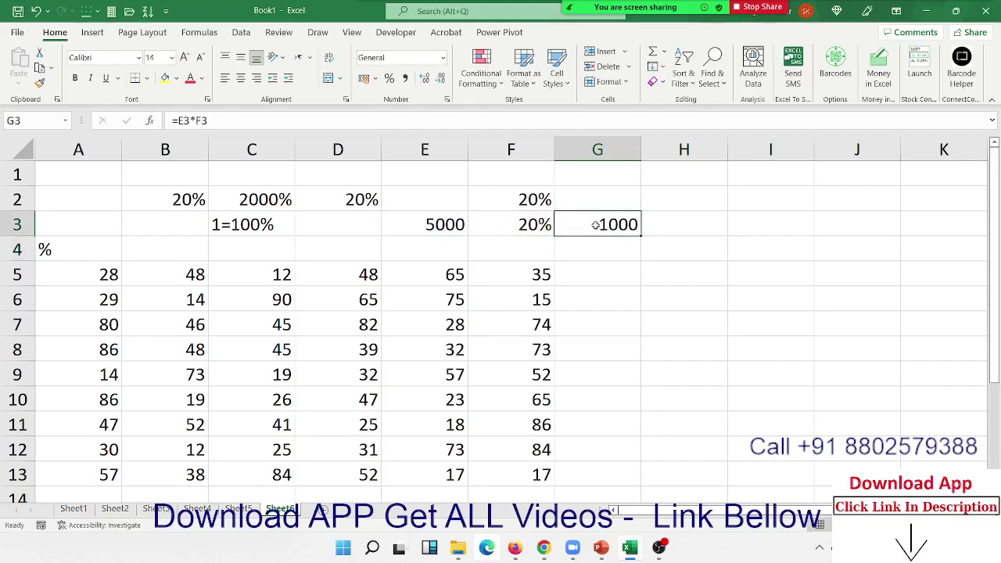
{"action": "key", "text": "Right"}
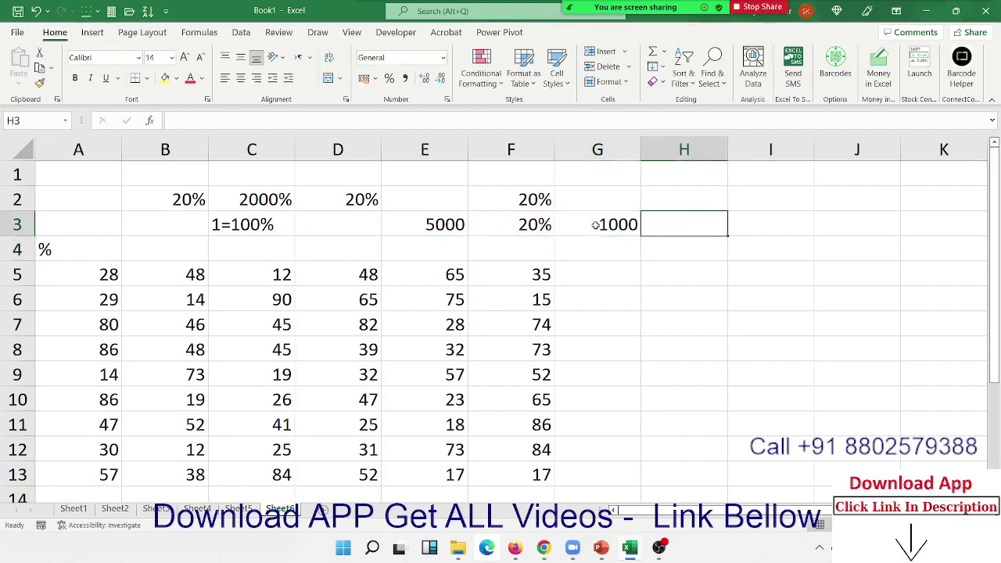
{"action": "key", "text": "Down"}
{"action": "key", "text": "Left"}
{"action": "key", "text": "Left"}
{"action": "key", "text": "Right"}
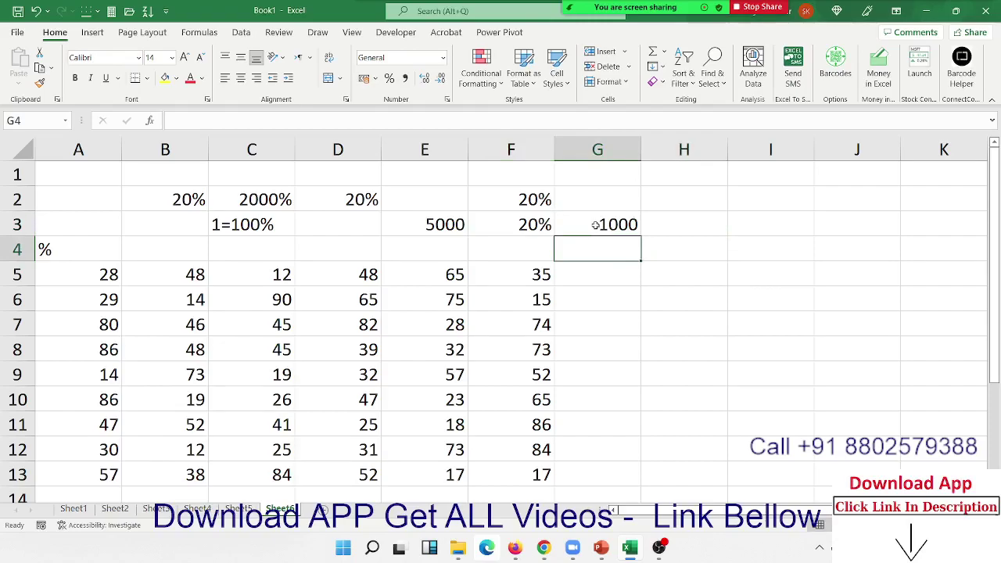
{"action": "type", "text": "20"}
{"action": "key", "text": "Right"}
{"action": "type", "text": "="}
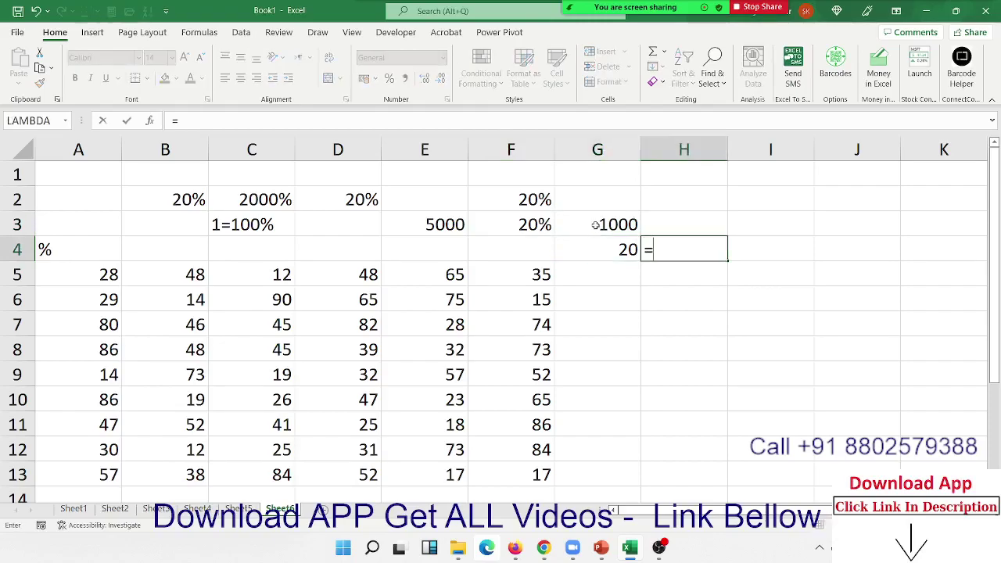
{"action": "key", "text": "Left"}
{"action": "key", "text": "Left"}
{"action": "key", "text": "Left"}
{"action": "key", "text": "Up"}
{"action": "type", "text": "*"}
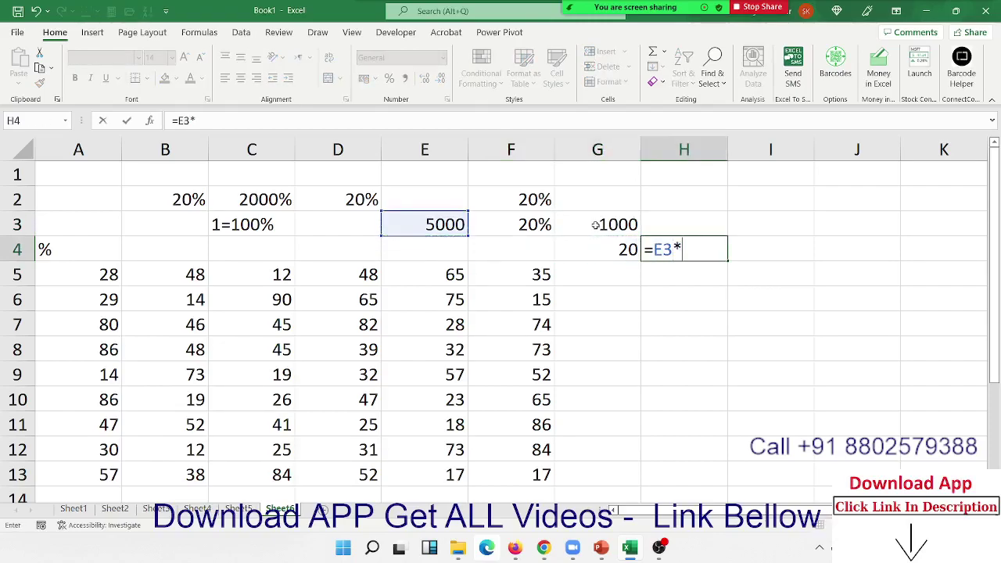
{"action": "key", "text": "Left"}
{"action": "key", "text": "Return"}
Step: Edit H4's formula to =E3*G4/100 so it returns 1000
{"action": "key", "text": "Up"}
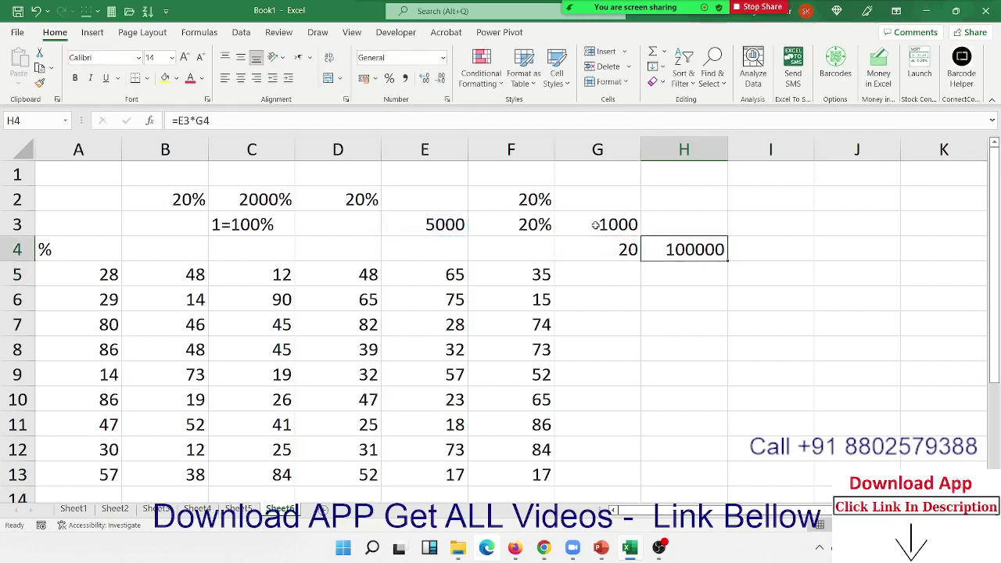
{"action": "key", "text": "F2"}
{"action": "type", "text": "/1"}
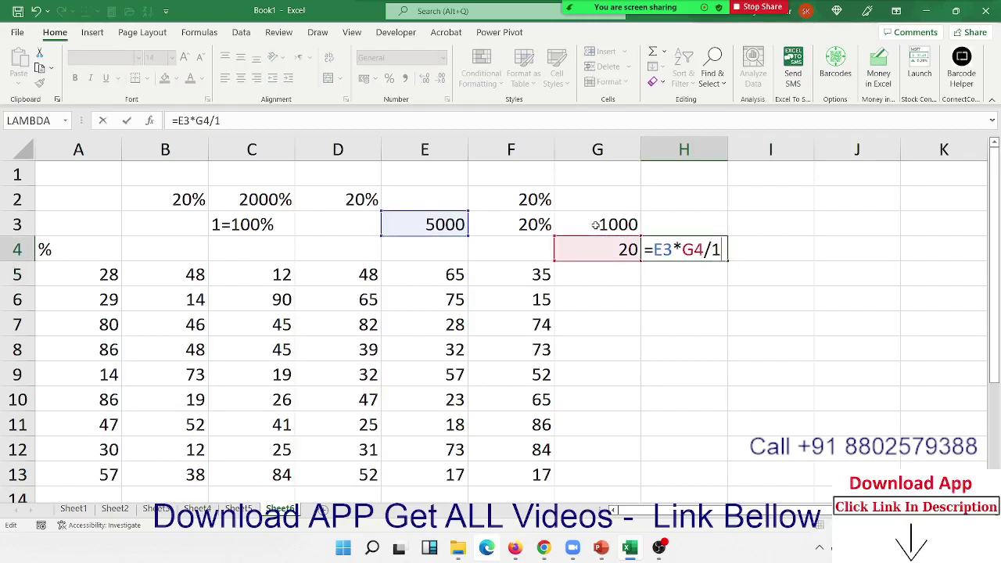
{"action": "type", "text": "00"}
{"action": "key", "text": "Return"}
{"action": "key", "text": "Up"}
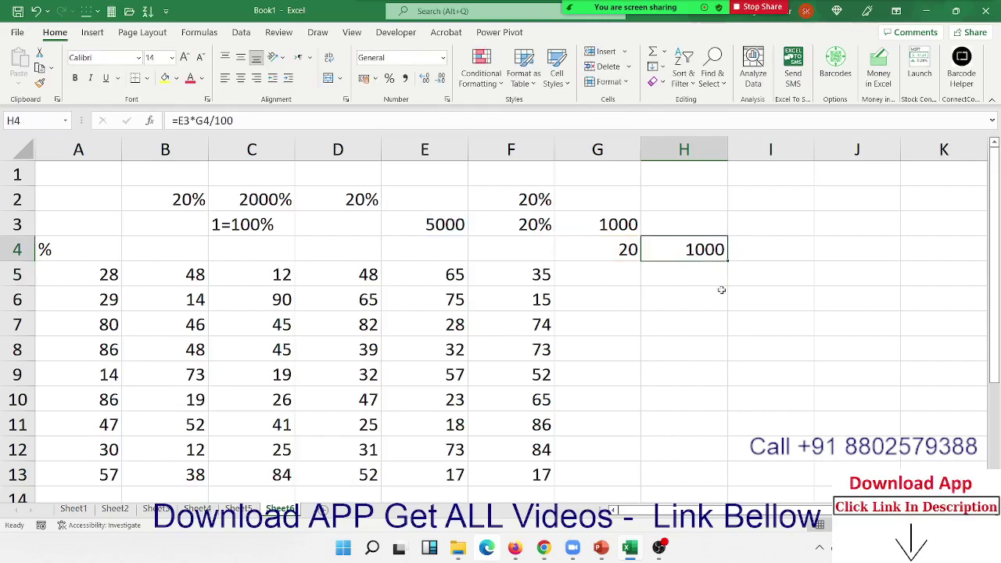
Step: Enter 100 in I6 and copy it, after reviewing the 20 and 1000 on Sheet5
{"action": "left_click", "coordinate": [748, 301]}
{"action": "type", "text": "100"}
{"action": "key", "text": "Return"}
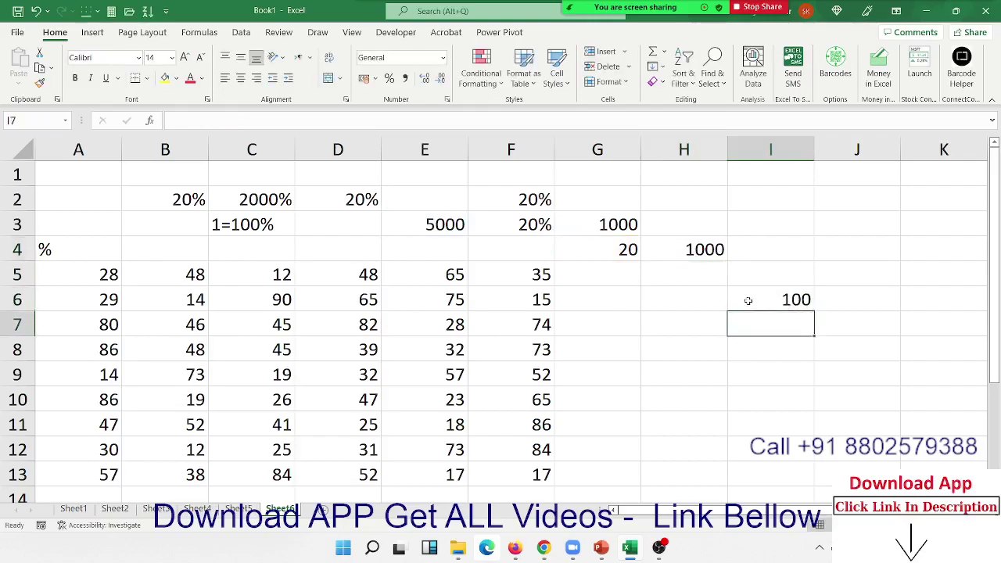
{"action": "left_click", "coordinate": [279, 509]}
{"action": "left_click_drag", "start_coordinate": [305, 226], "coordinate": [159, 185]}
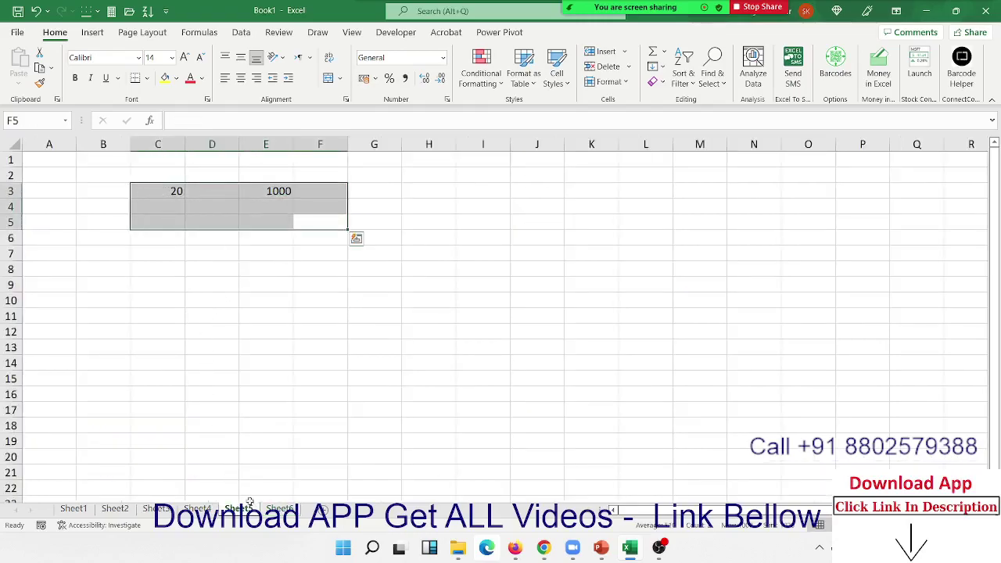
{"action": "left_click", "coordinate": [272, 510]}
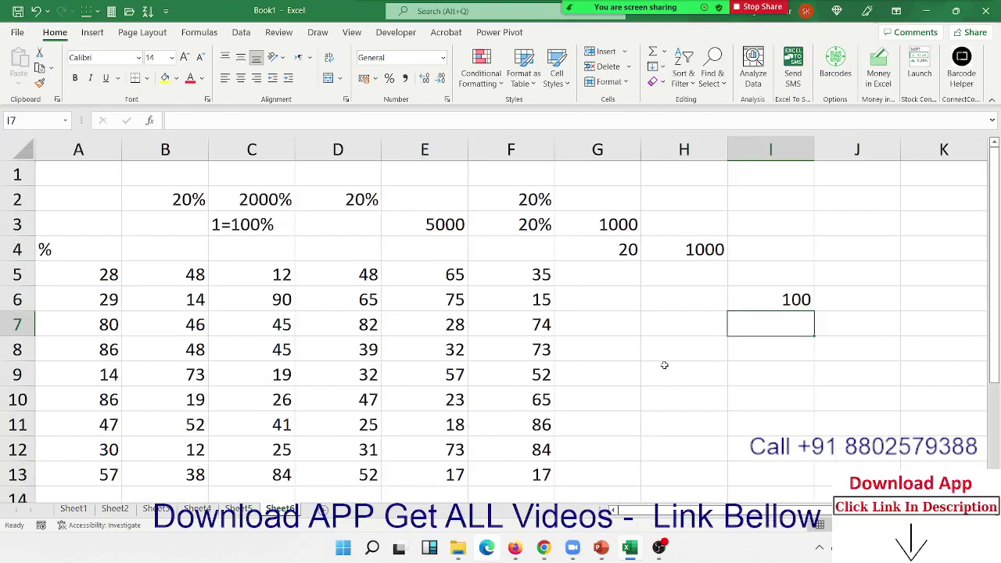
{"action": "left_click", "coordinate": [740, 300]}
{"action": "key", "text": "ctrl+c"}
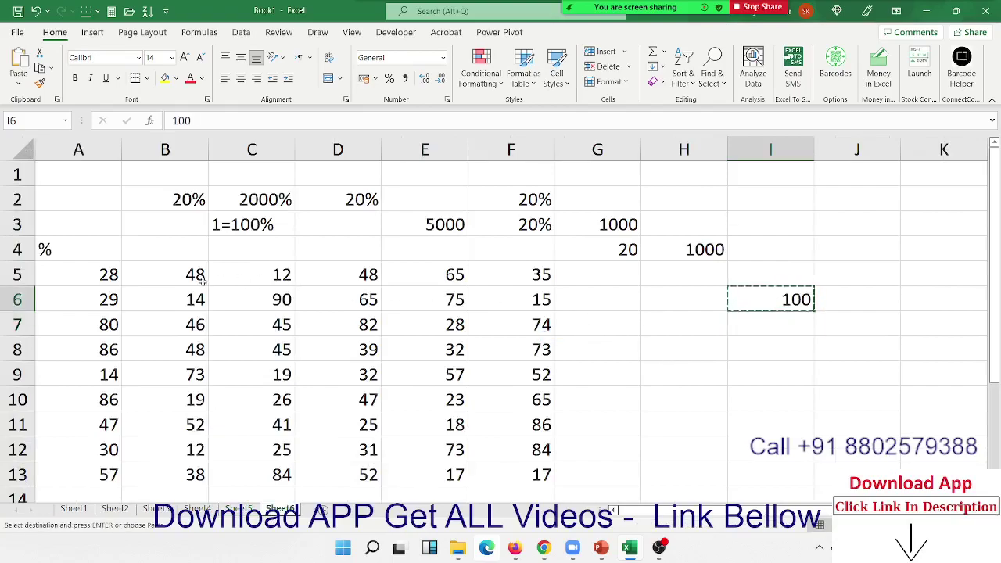
Step: Paste Special the copied 100 onto A5:F13 with Divide, turning 28 into 0.28
{"action": "left_click_drag", "start_coordinate": [110, 274], "coordinate": [547, 479]}
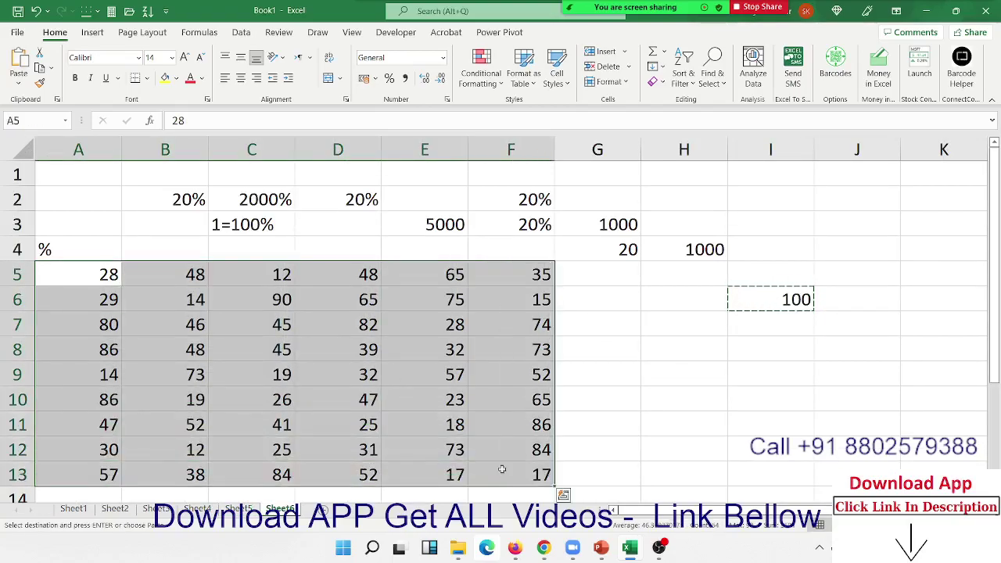
{"action": "right_click", "coordinate": [456, 395]}
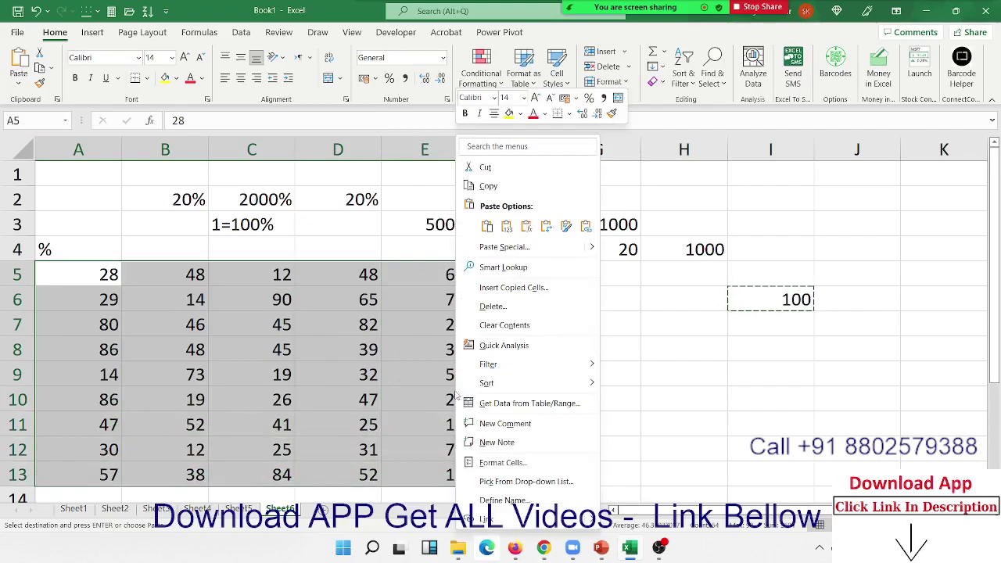
{"action": "left_click", "coordinate": [525, 247]}
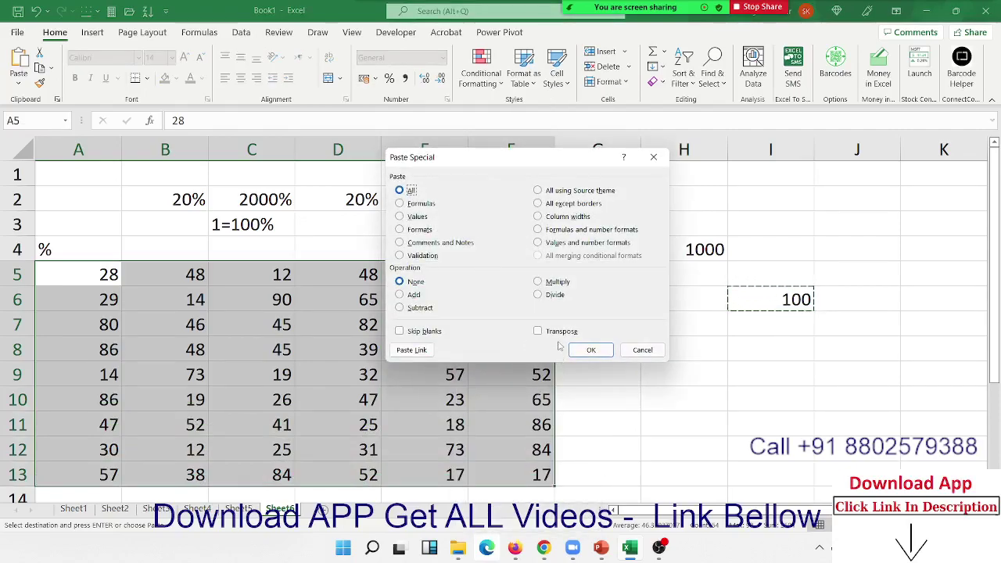
{"action": "left_click", "coordinate": [550, 296]}
{"action": "left_click_drag", "start_coordinate": [522, 158], "coordinate": [539, 285]}
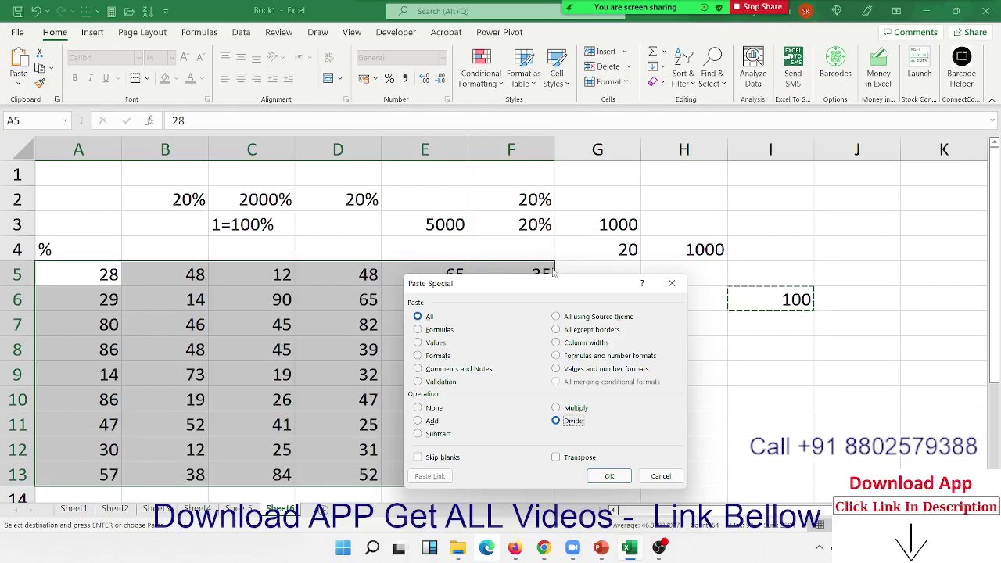
{"action": "left_click", "coordinate": [609, 476]}
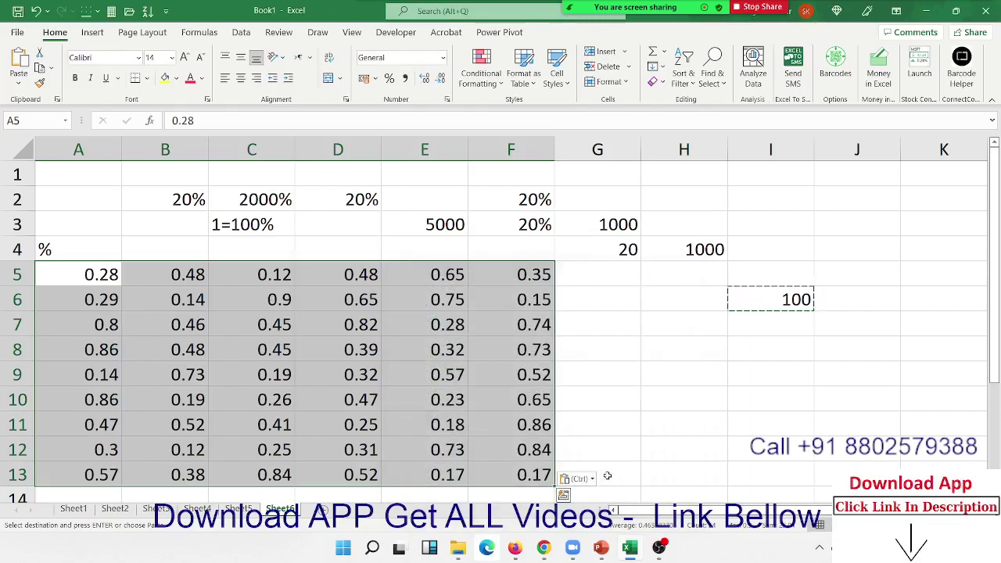
Step: Apply Percent Style so the grid shows values like 28%, then add a new sheet
{"action": "left_click", "coordinate": [389, 79]}
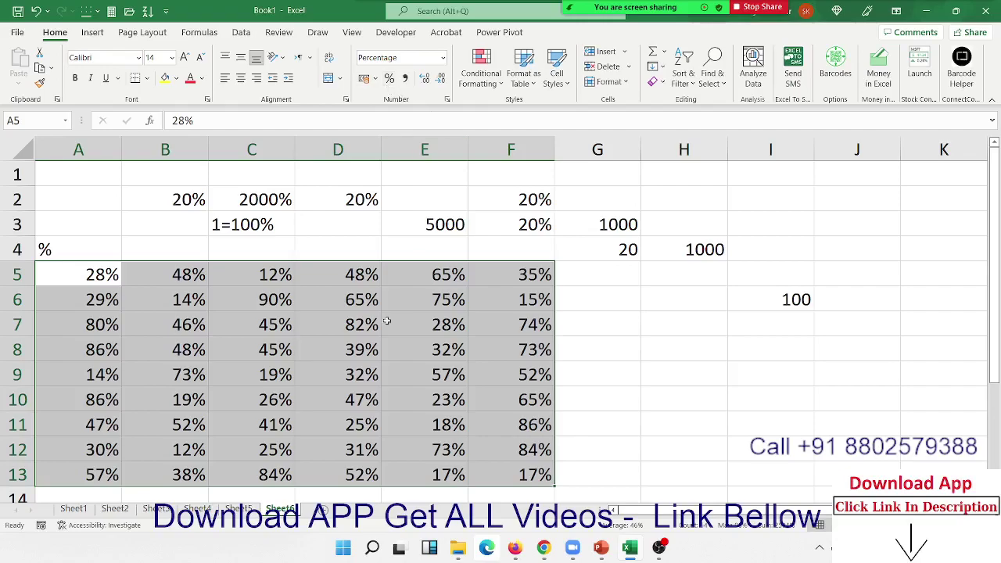
{"action": "left_click", "coordinate": [238, 509]}
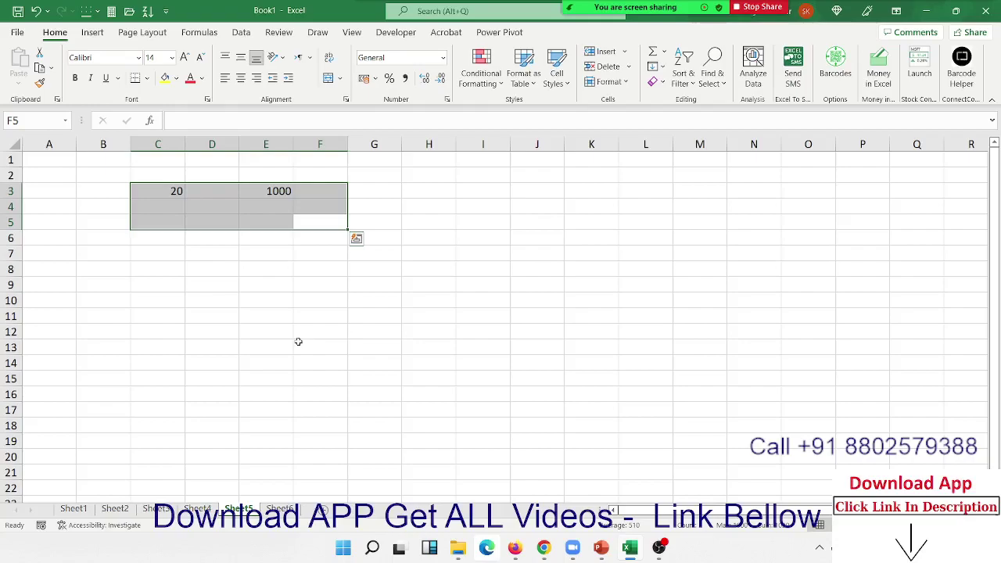
{"action": "left_click", "coordinate": [280, 509]}
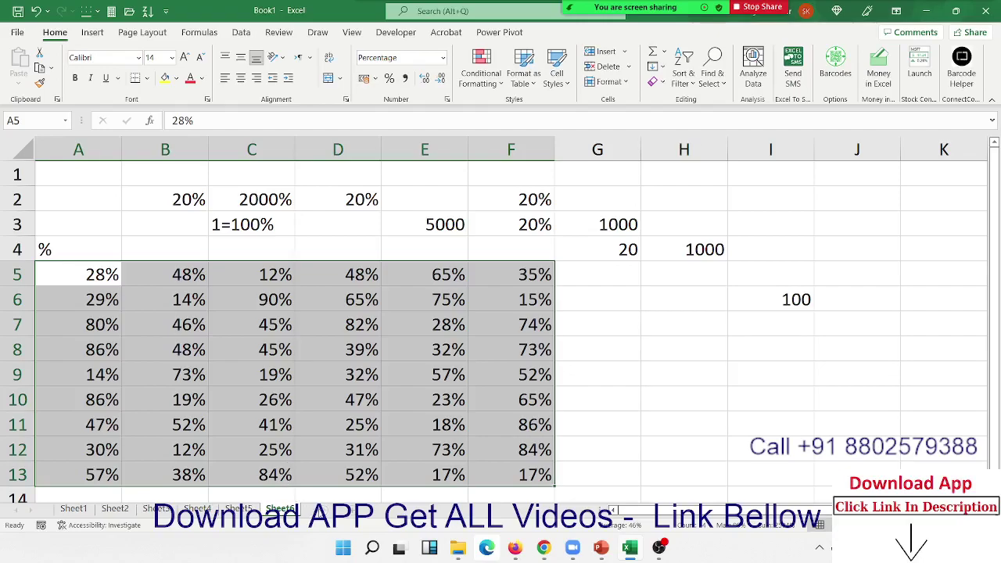
{"action": "left_click", "coordinate": [320, 509]}
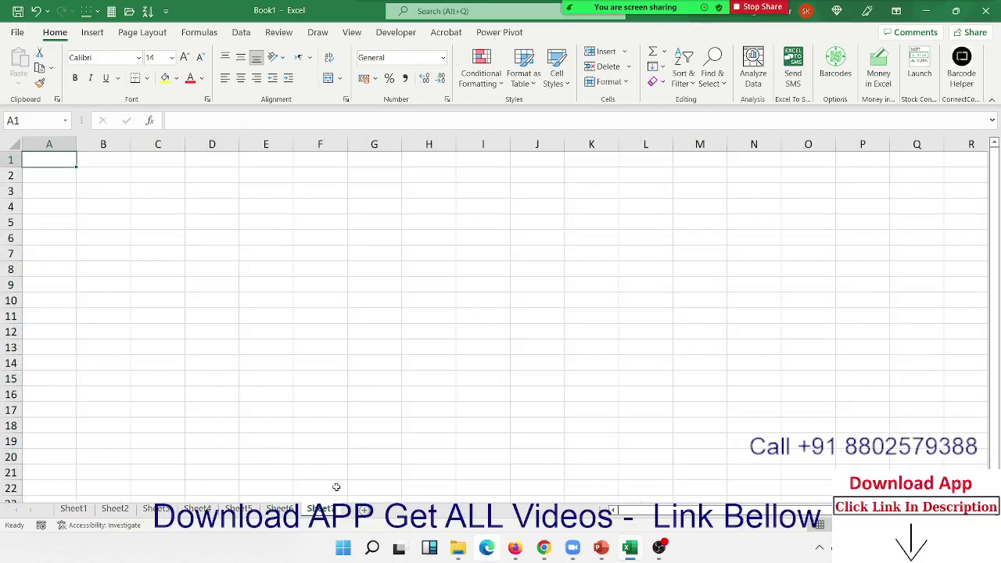
Step: Add Cname and Sales headers and fill the list of names down column A to row 24
{"action": "type", "text": "Cname"}
{"action": "key", "text": "Tab"}
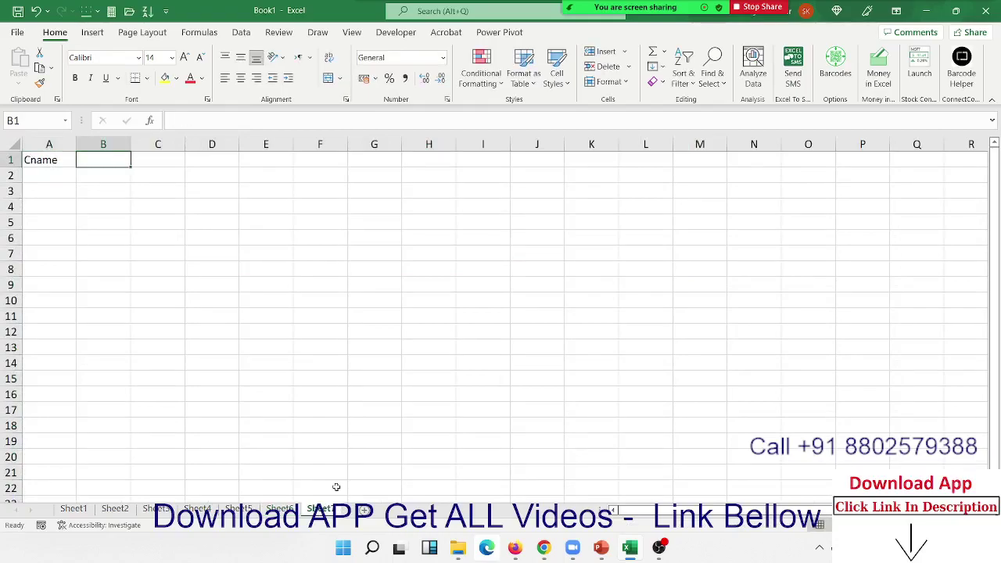
{"action": "type", "text": "Sales"}
{"action": "key", "text": "Return"}
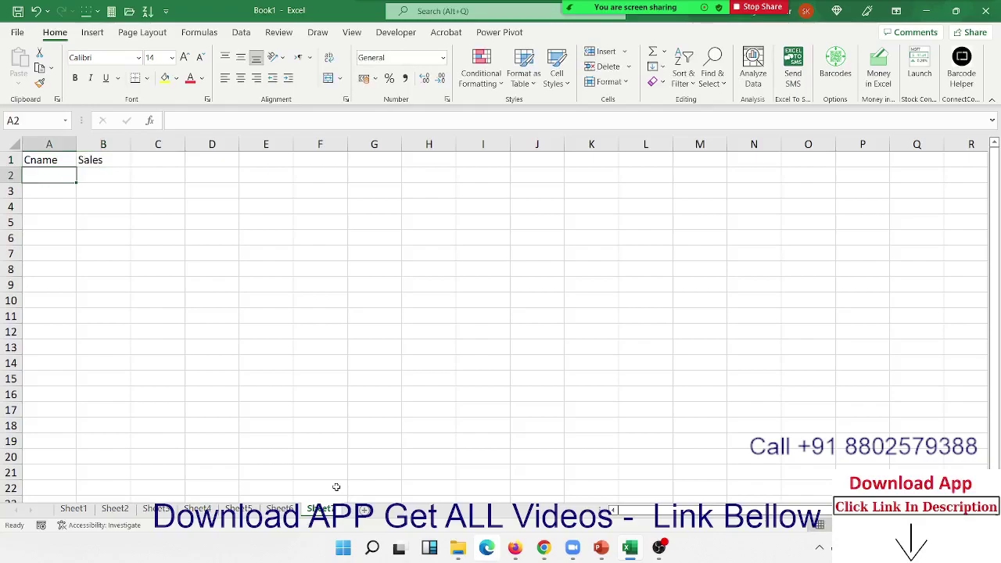
{"action": "type", "text": "Puja"}
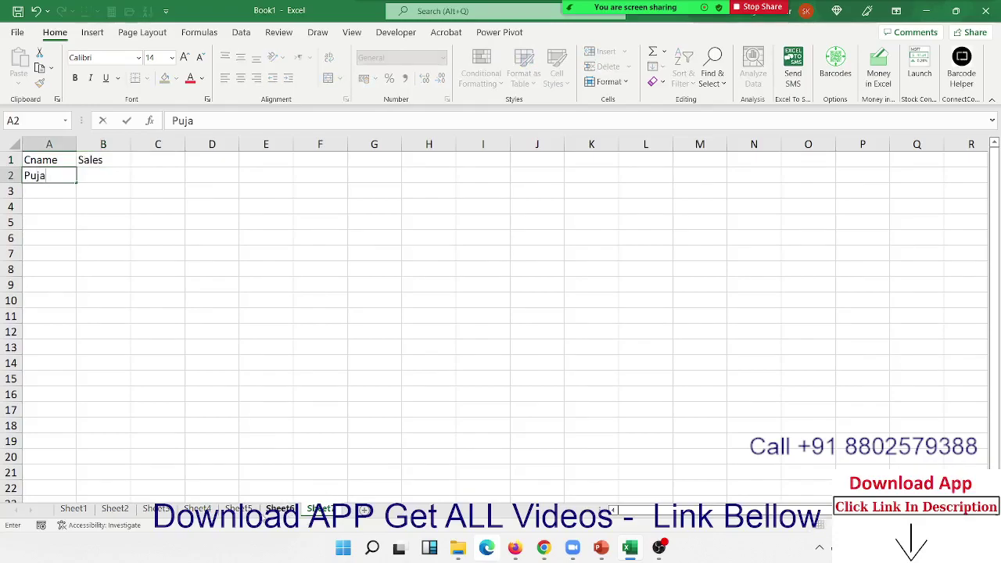
{"action": "left_click", "coordinate": [75, 239]}
{"action": "left_click", "coordinate": [47, 175]}
{"action": "left_click_drag", "start_coordinate": [76, 183], "coordinate": [76, 469]}
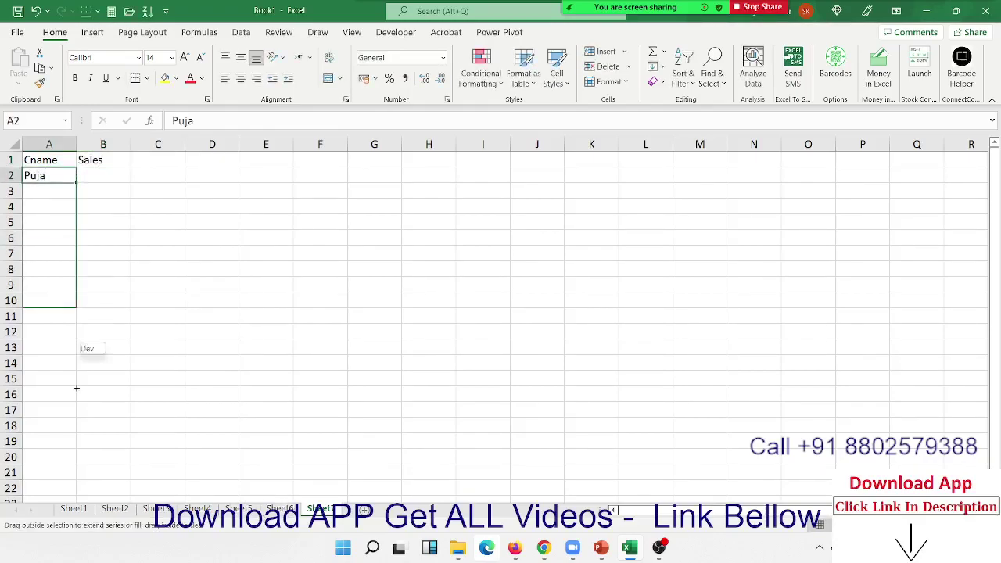
{"action": "left_click_drag", "start_coordinate": [76, 426], "coordinate": [76, 477]}
{"action": "key", "text": "ctrl+Home"}
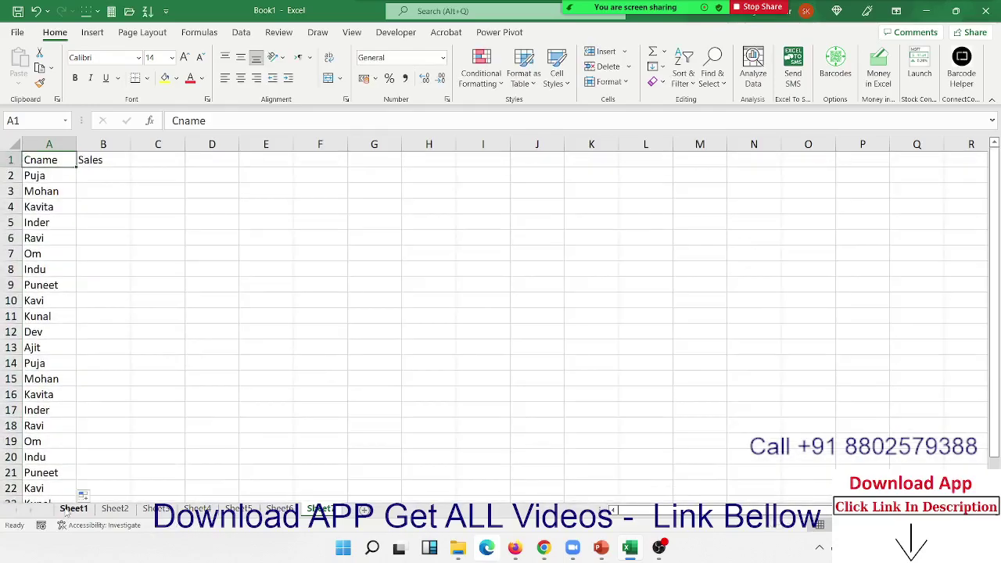
Step: Enter =RANDBETWEEN(10,90) in B2 and fill it down the Sales column with Ctrl+D
{"action": "key", "text": "Right"}
{"action": "key", "text": "Down"}
{"action": "type", "text": "=ra"}
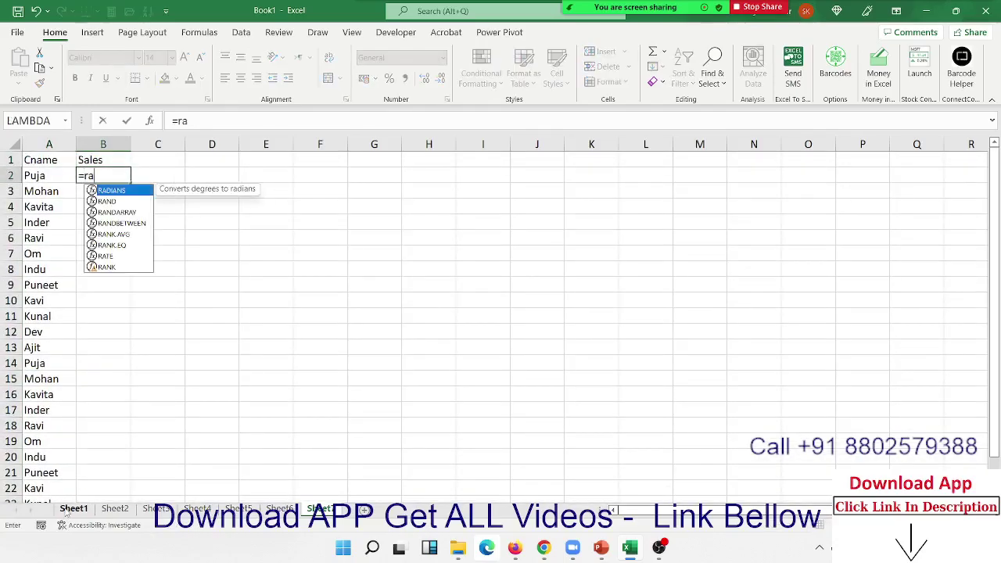
{"action": "key", "text": "Down"}
{"action": "key", "text": "Down"}
{"action": "key", "text": "Down"}
{"action": "key", "text": "Tab"}
{"action": "type", "text": "10"}
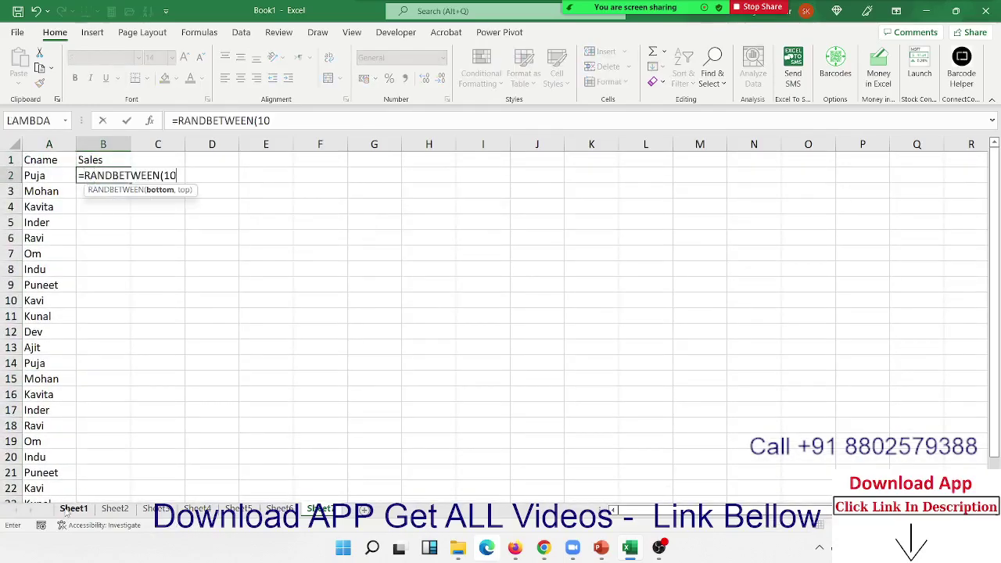
{"action": "type", "text": ",90"}
{"action": "key", "text": "Return"}
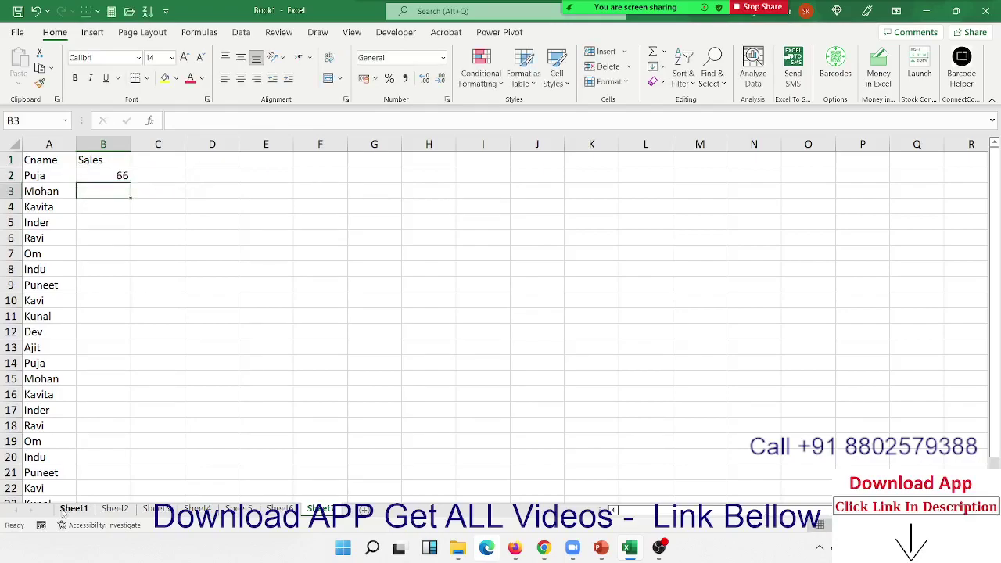
{"action": "key", "text": "Left"}
{"action": "key", "text": "ctrl+Down"}
{"action": "key", "text": "Right"}
{"action": "key", "text": "ctrl+shift+Up"}
{"action": "key", "text": "ctrl+d"}
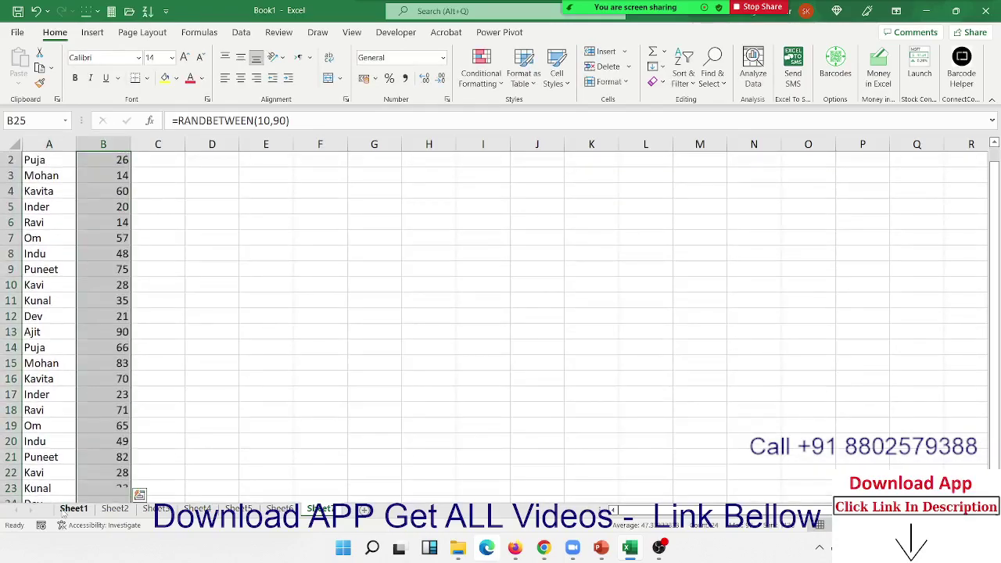
Step: Convert the Sales formulas into fixed numbers with Paste Values
{"action": "key", "text": "ctrl+c"}
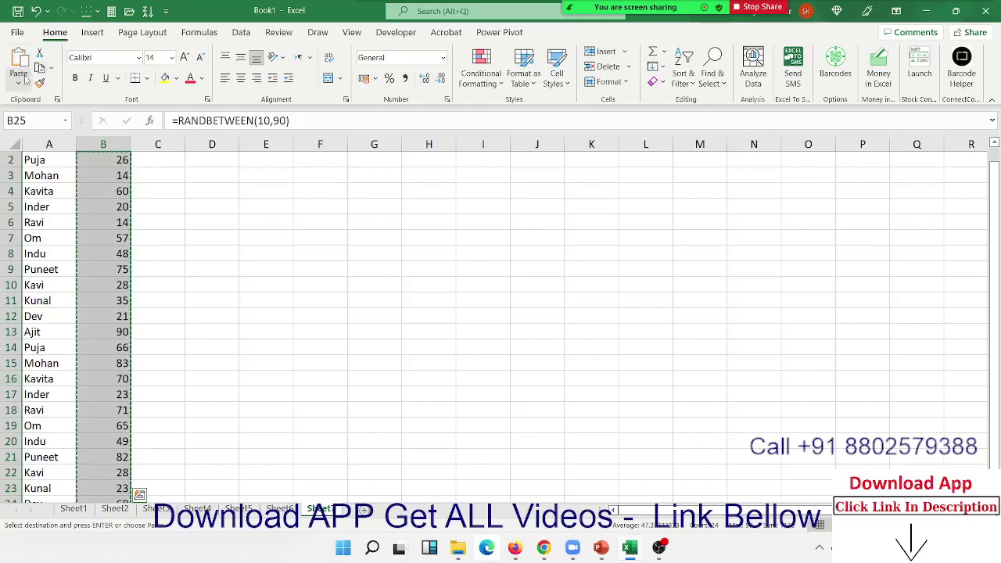
{"action": "left_click", "coordinate": [18, 82]}
{"action": "left_click", "coordinate": [16, 182]}
{"action": "scroll", "coordinate": [11, 191], "scroll_direction": "down", "scroll_amount": 4}
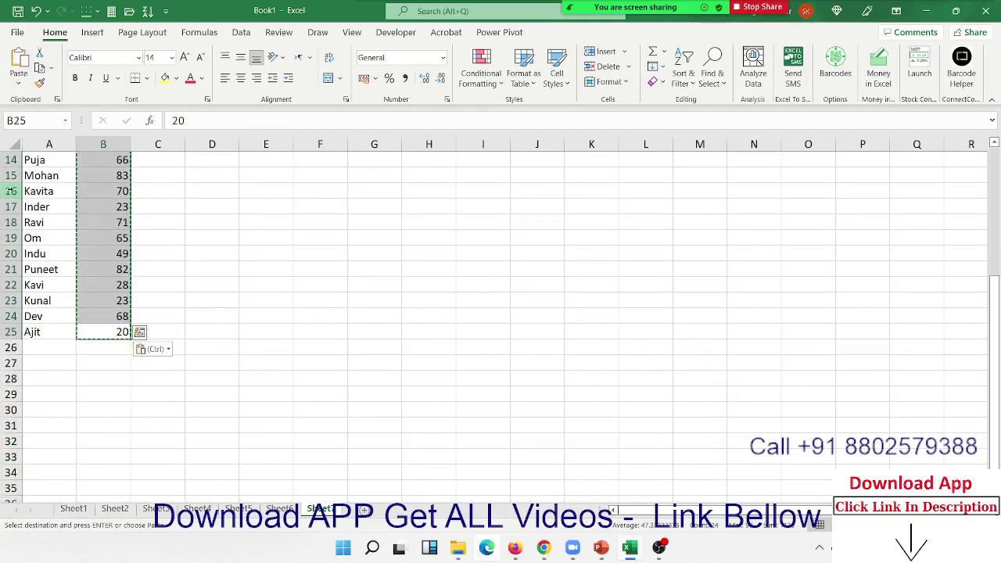
{"action": "key", "text": "Up"}
{"action": "key", "text": "Up"}
{"action": "key", "text": "Up"}
{"action": "key", "text": "Up"}
{"action": "key", "text": "Up"}
{"action": "key", "text": "Up"}
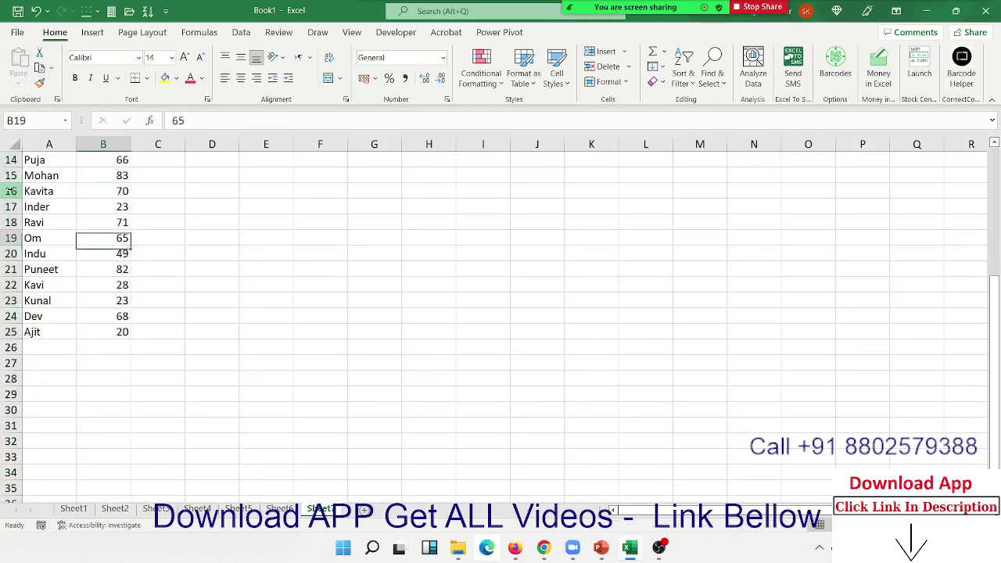
{"action": "key", "text": "ctrl+Up"}
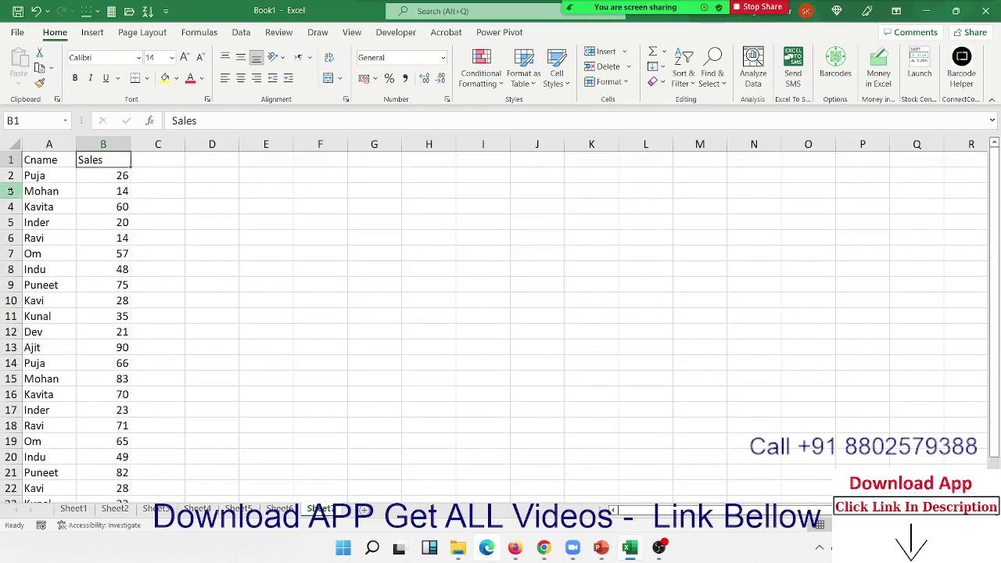
Step: Paste a test copy of the sales value 60 into E4
{"action": "key", "text": "Left"}
{"action": "key", "text": "Right"}
{"action": "key", "text": "Down"}
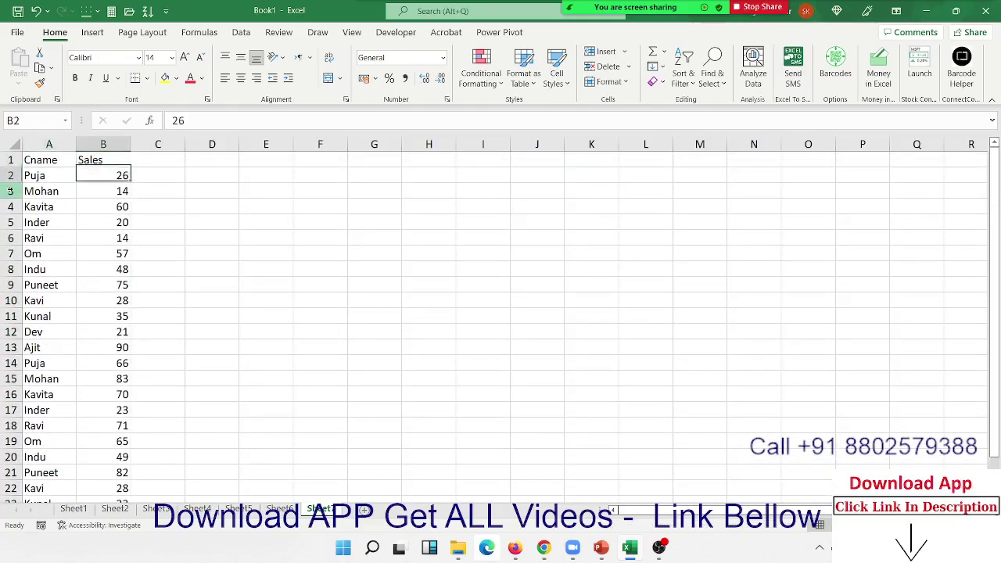
{"action": "key", "text": "Down"}
{"action": "key", "text": "Down"}
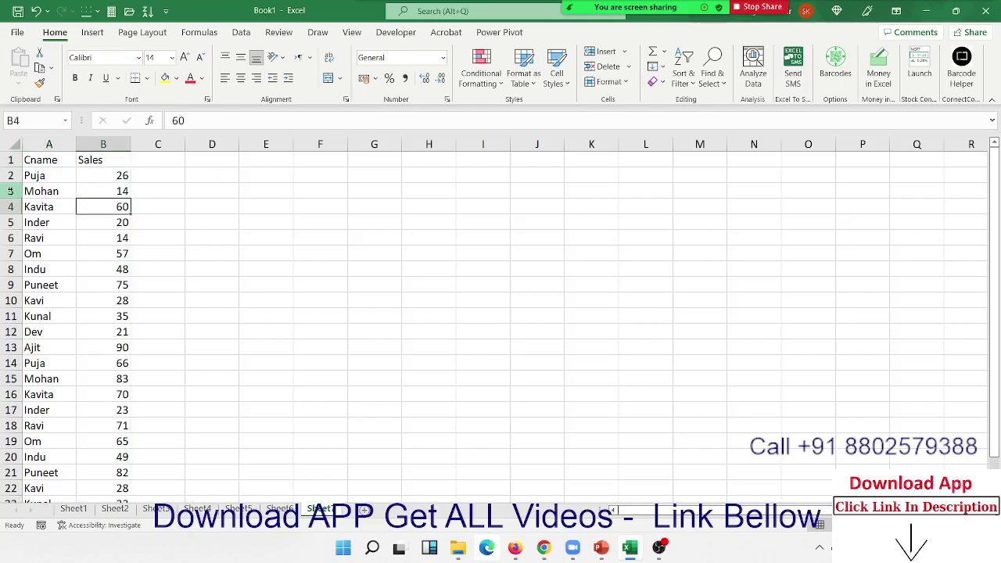
{"action": "key", "text": "ctrl+c"}
{"action": "key", "text": "Right"}
{"action": "key", "text": "Right"}
{"action": "key", "text": "Right"}
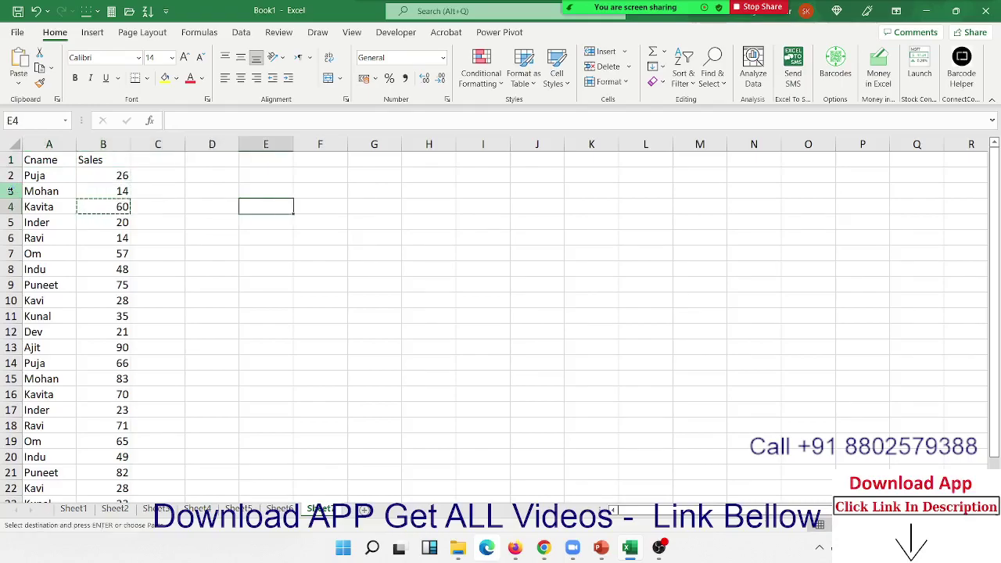
{"action": "key", "text": "ctrl+v"}
Step: Paste a test copy of the sales value 57 into E5
{"action": "key", "text": "Left"}
{"action": "key", "text": "Left"}
{"action": "key", "text": "Down"}
{"action": "key", "text": "Left"}
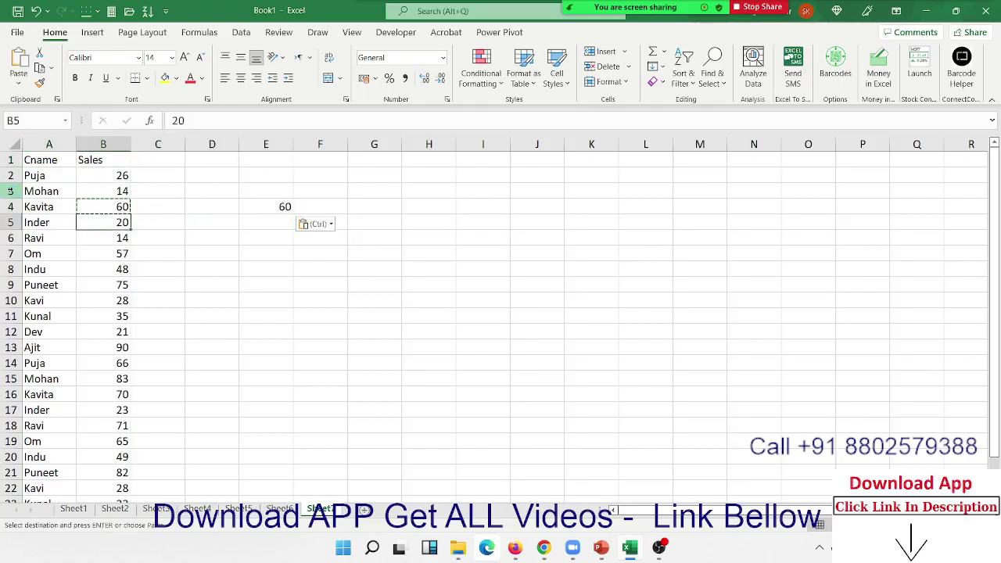
{"action": "key", "text": "Down"}
{"action": "key", "text": "Down"}
{"action": "key", "text": "ctrl+c"}
{"action": "key", "text": "Right"}
{"action": "key", "text": "Right"}
{"action": "key", "text": "Right"}
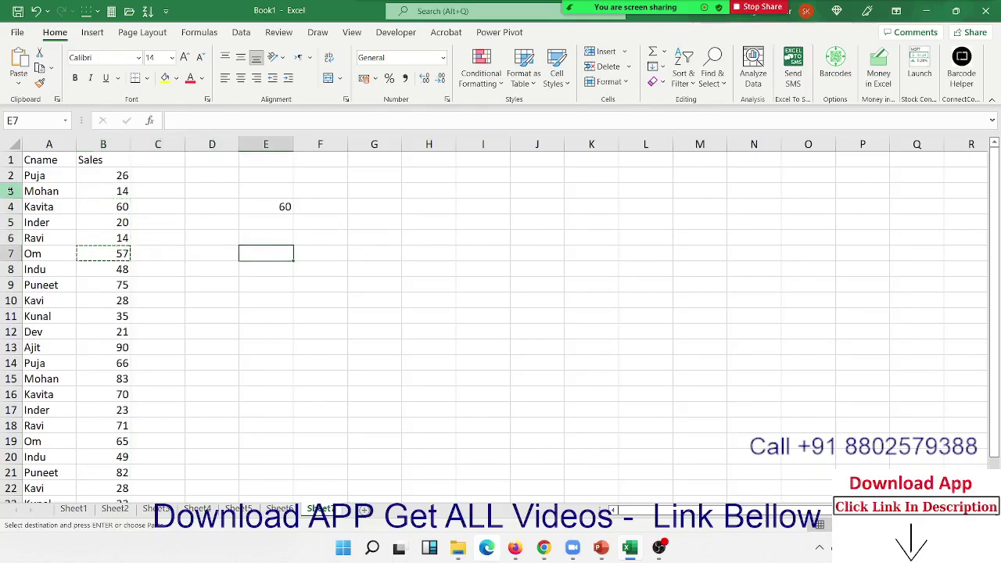
{"action": "key", "text": "Up"}
{"action": "key", "text": "Up"}
{"action": "key", "text": "Up"}
{"action": "key", "text": "Down"}
{"action": "key", "text": "ctrl+v"}
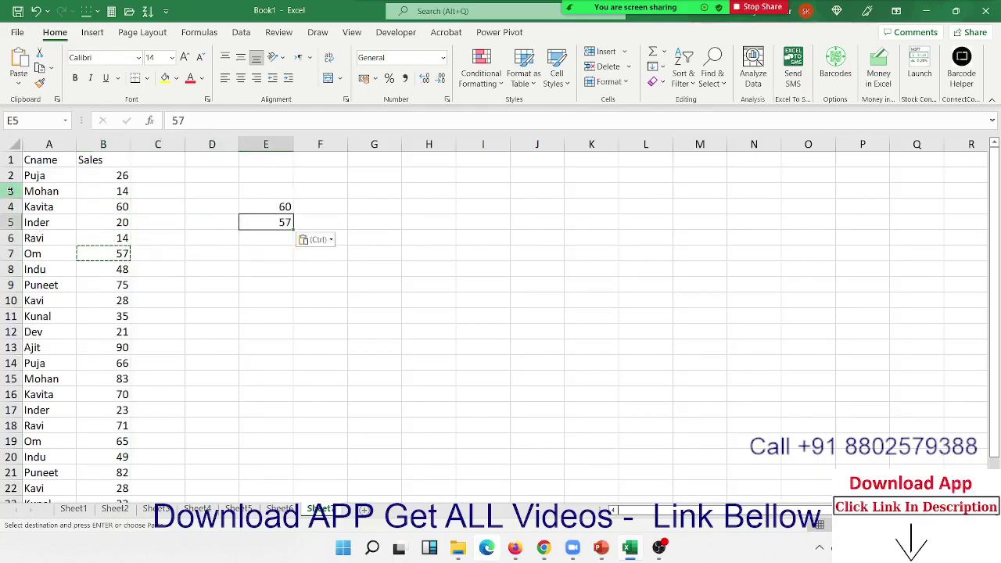
Step: Clear the test values from E4 and E5
{"action": "key", "text": "Escape"}
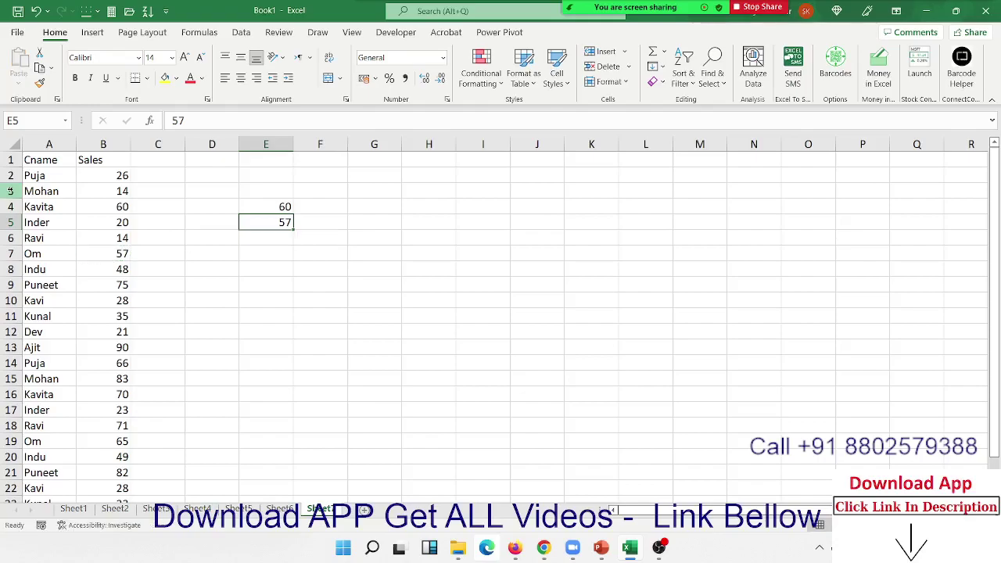
{"action": "key", "text": "Delete"}
{"action": "key", "text": "Up"}
{"action": "key", "text": "Delete"}
Step: Enter 5 in G4 and 14 in H4
{"action": "key", "text": "Right"}
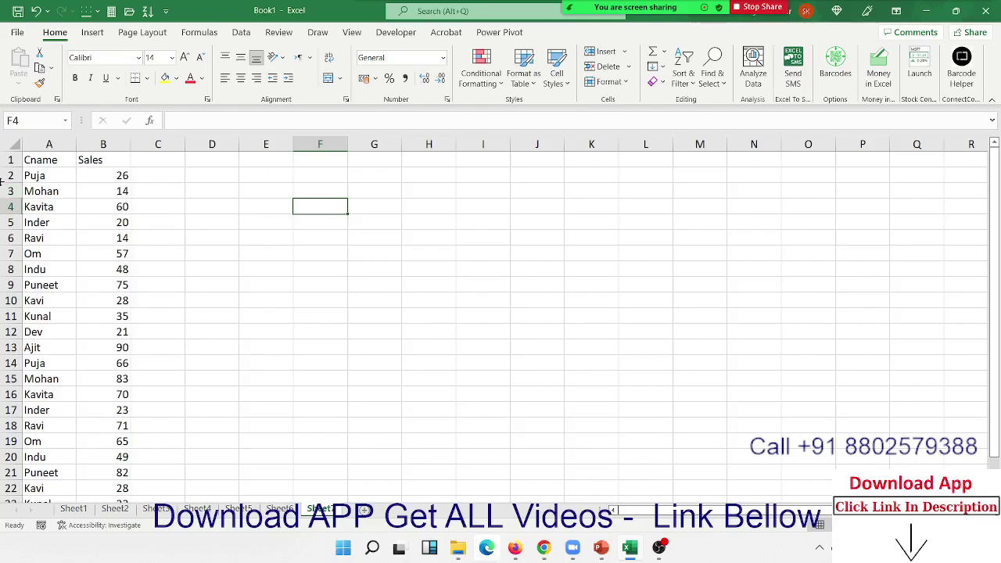
{"action": "key", "text": "Right"}
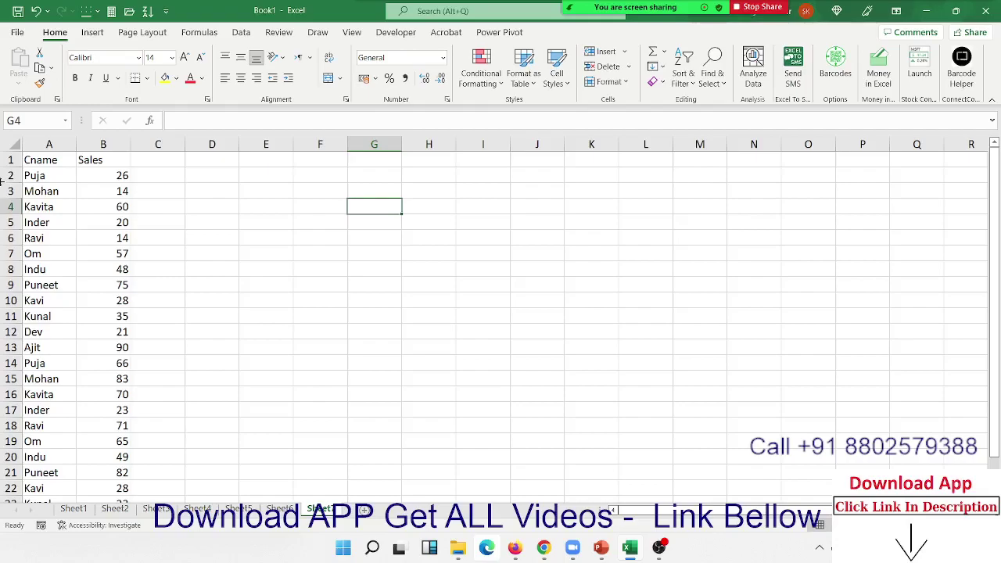
{"action": "type", "text": "5"}
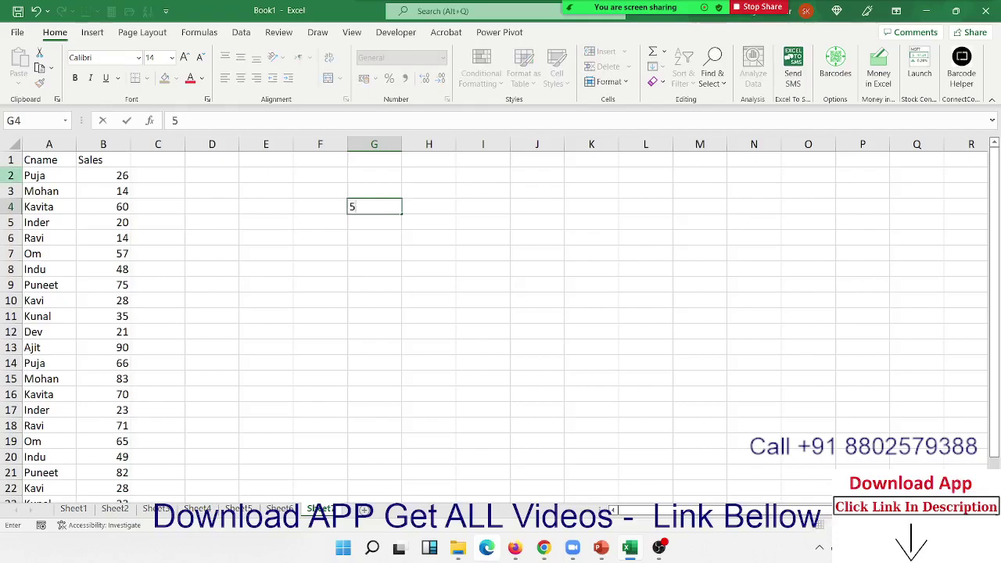
{"action": "key", "text": "Right"}
{"action": "type", "text": "14"}
{"action": "key", "text": "Right"}
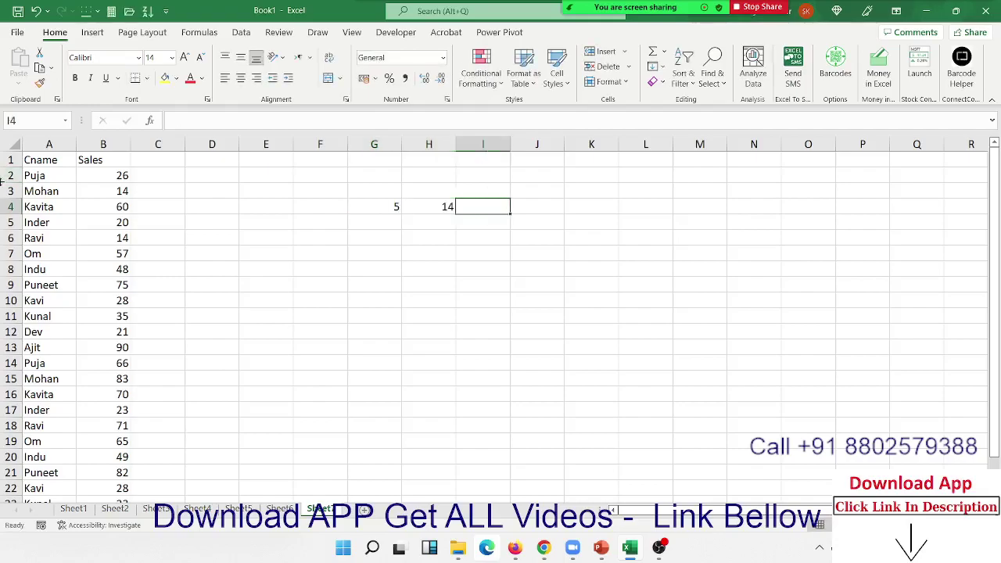
Step: Enter =MOD(H4,G4) in I4 so it returns the remainder 4
{"action": "type", "text": "=mo"}
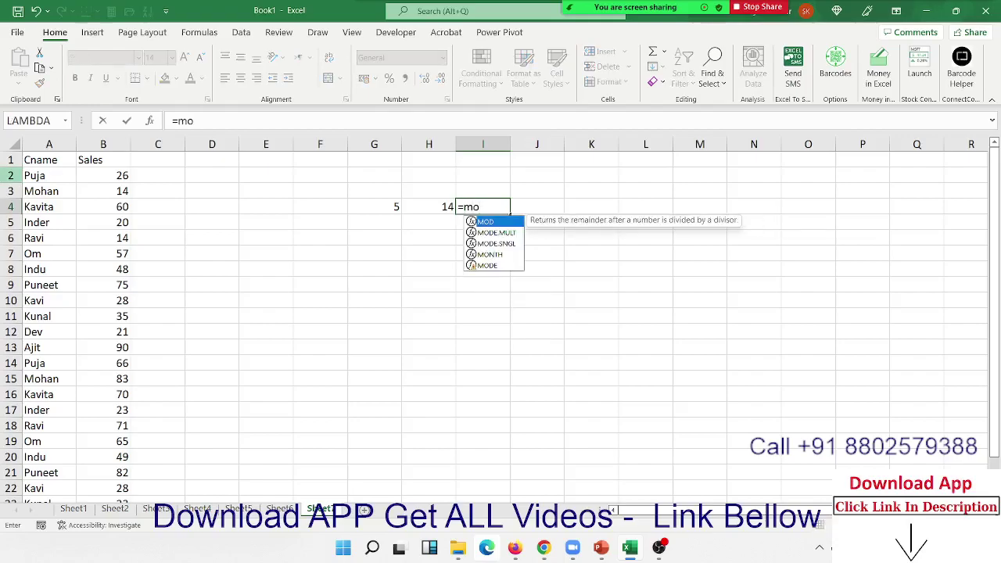
{"action": "key", "text": "Tab"}
{"action": "key", "text": "Left"}
{"action": "type", "text": ","}
{"action": "key", "text": "Left"}
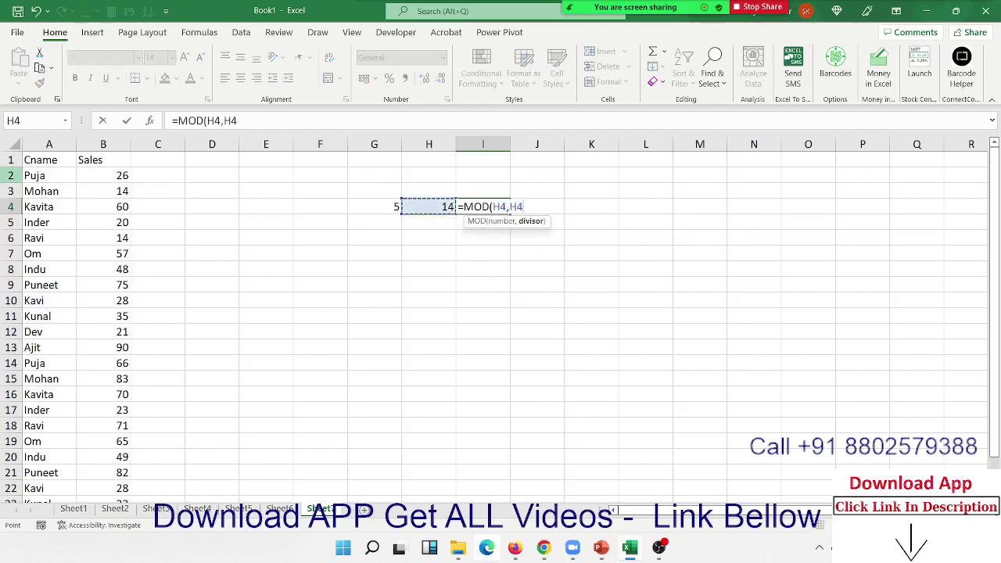
{"action": "key", "text": "Left"}
{"action": "key", "text": "ctrl+Return"}
{"action": "mouse_move", "coordinate": [744, 11]}
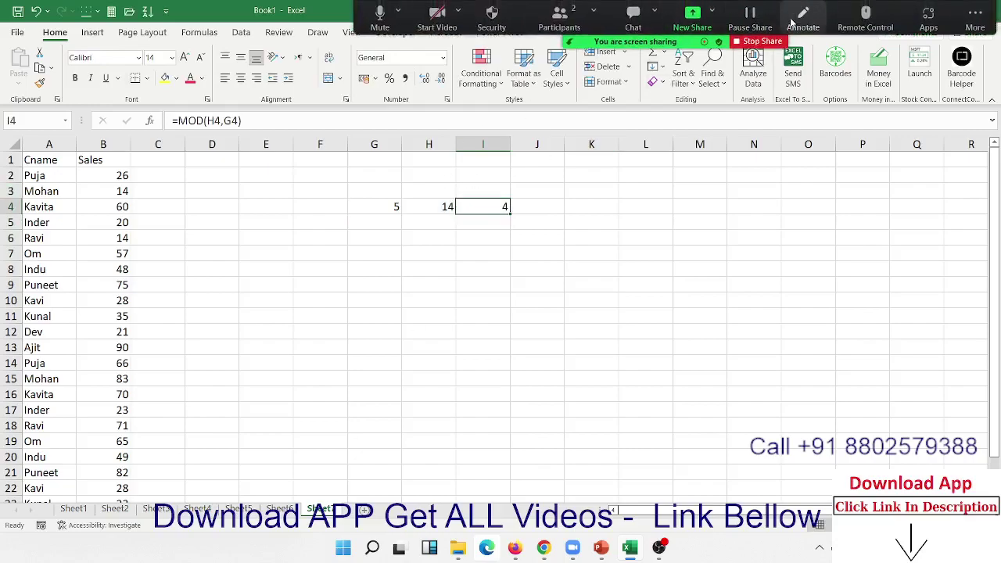
Step: Handwrite 14 ÷ 5 as long division over the sheet, showing quotient 2 and remainder 4
{"action": "left_click", "coordinate": [803, 14]}
{"action": "left_click_drag", "start_coordinate": [573, 217], "coordinate": [566, 323]}
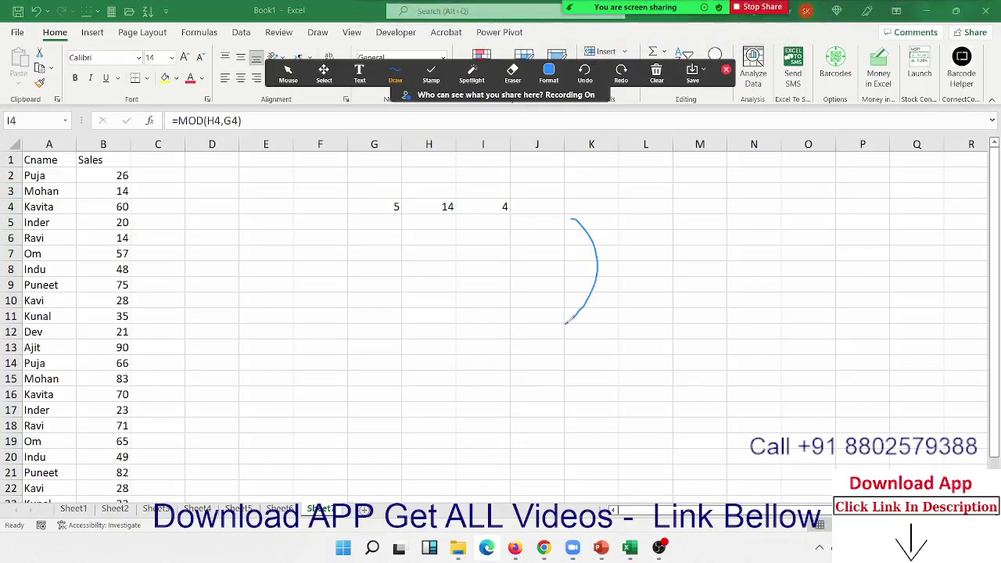
{"action": "mouse_move", "coordinate": [732, 221]}
{"action": "left_mouse_down"}
{"action": "mouse_move", "coordinate": [762, 276]}
{"action": "mouse_move", "coordinate": [790, 293]}
{"action": "left_mouse_up"}
{"action": "mouse_move", "coordinate": [616, 229]}
{"action": "left_mouse_down"}
{"action": "mouse_move", "coordinate": [618, 279]}
{"action": "mouse_move", "coordinate": [666, 249]}
{"action": "mouse_move", "coordinate": [661, 282]}
{"action": "left_mouse_up"}
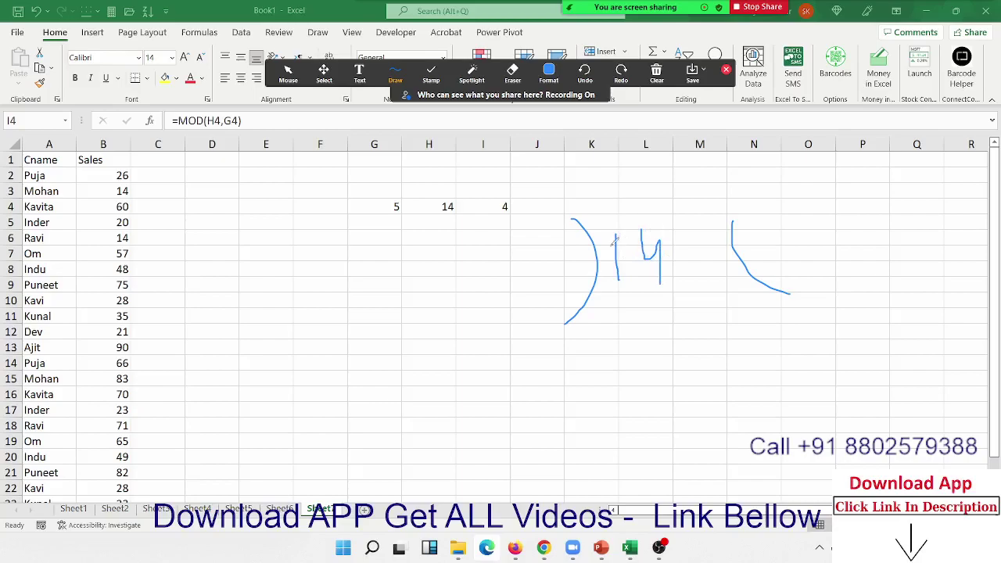
{"action": "mouse_move", "coordinate": [557, 256]}
{"action": "left_mouse_down"}
{"action": "mouse_move", "coordinate": [574, 256]}
{"action": "mouse_move", "coordinate": [571, 292]}
{"action": "left_mouse_up"}
{"action": "left_click_drag", "start_coordinate": [753, 248], "coordinate": [787, 284]}
{"action": "left_click_drag", "start_coordinate": [619, 308], "coordinate": [623, 354]}
{"action": "left_click_drag", "start_coordinate": [657, 305], "coordinate": [663, 309]}
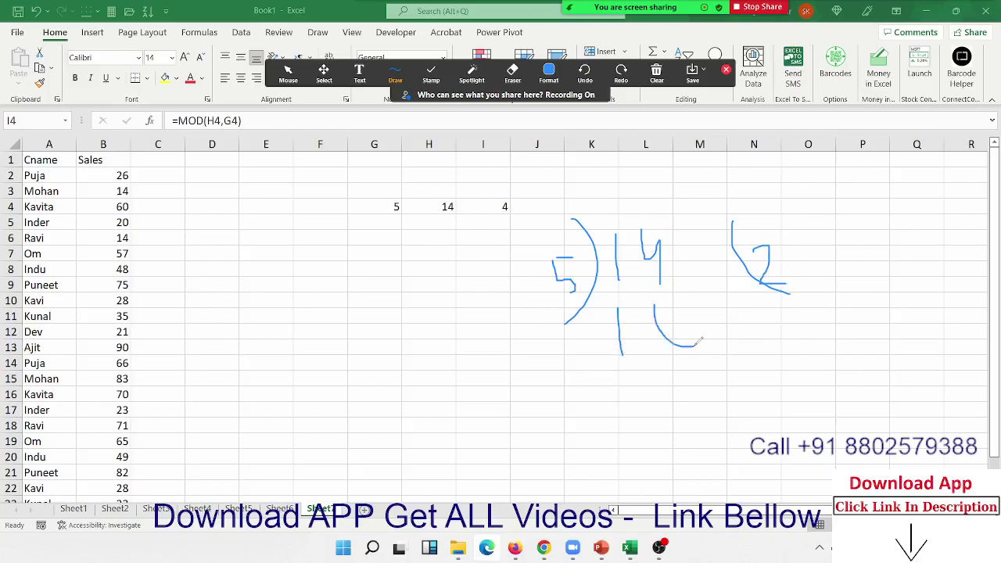
{"action": "left_click_drag", "start_coordinate": [600, 384], "coordinate": [743, 369]}
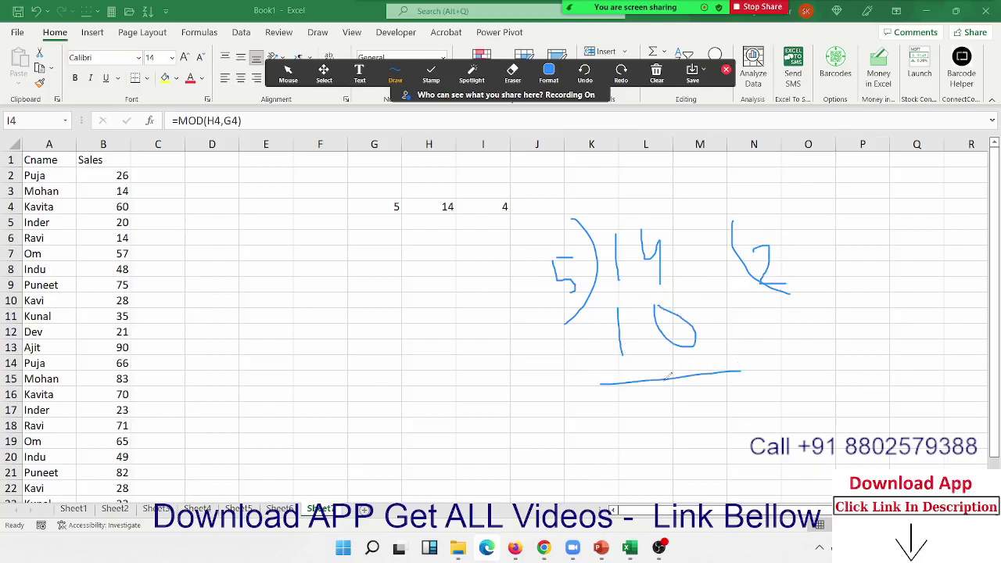
{"action": "mouse_move", "coordinate": [636, 393]}
{"action": "left_mouse_down"}
{"action": "mouse_move", "coordinate": [663, 416]}
{"action": "mouse_move", "coordinate": [642, 422]}
{"action": "left_mouse_up"}
{"action": "mouse_move", "coordinate": [694, 379]}
{"action": "left_mouse_down"}
{"action": "mouse_move", "coordinate": [718, 402]}
{"action": "mouse_move", "coordinate": [721, 431]}
{"action": "left_mouse_up"}
{"action": "left_click", "coordinate": [725, 70]}
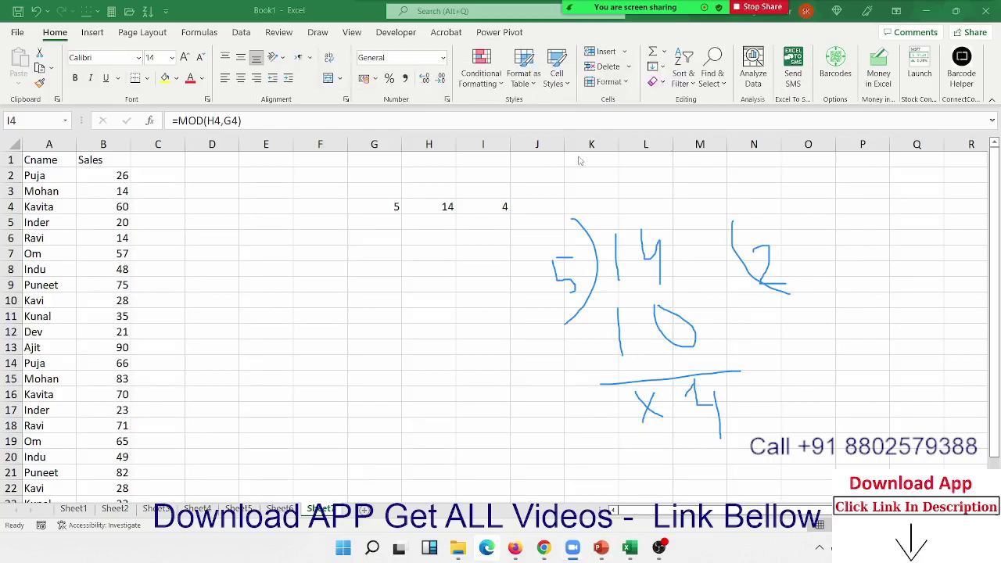
Step: Enter =ROW()-1 in C2 beside the Sales list
{"action": "left_click", "coordinate": [483, 215]}
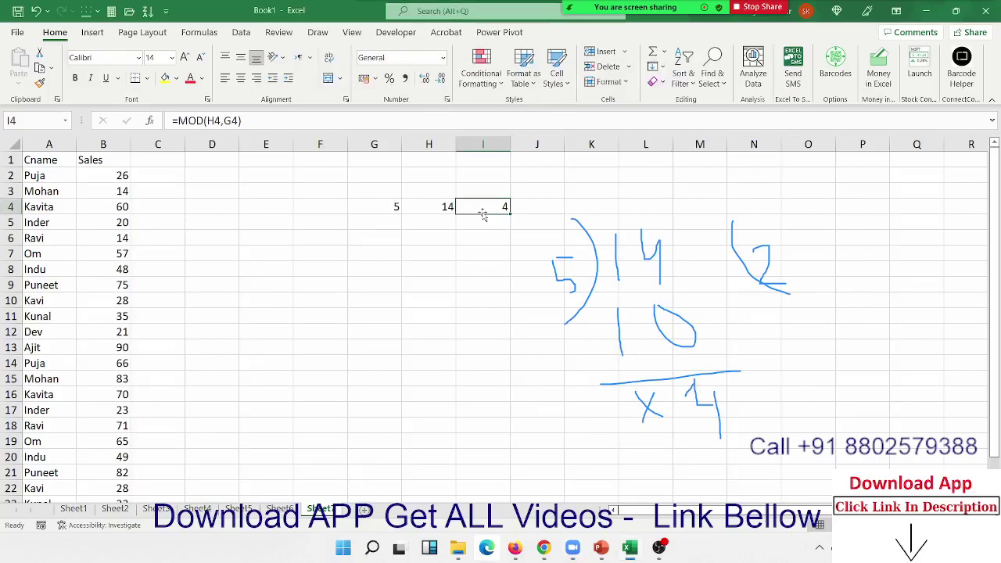
{"action": "left_click", "coordinate": [123, 190]}
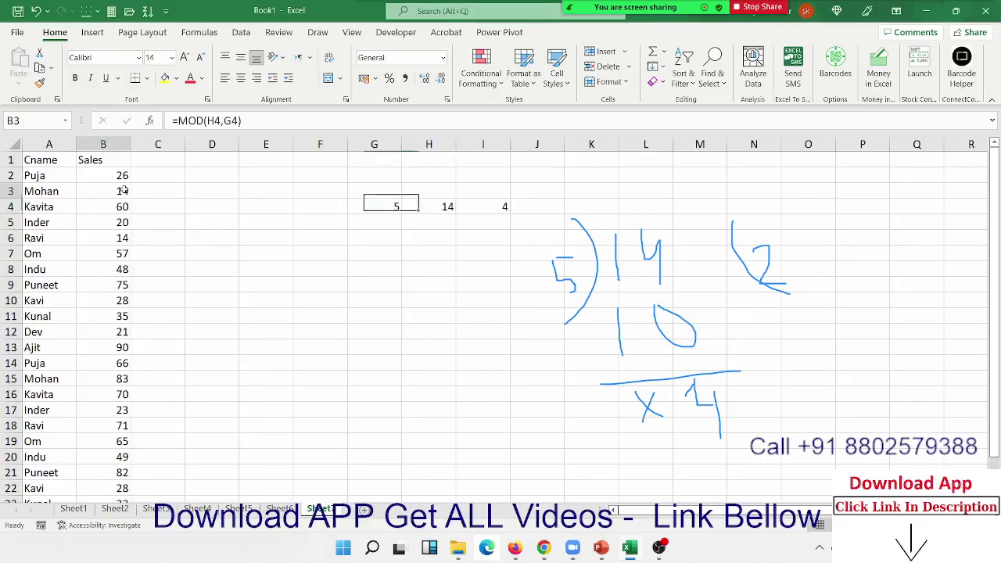
{"action": "left_click", "coordinate": [147, 186]}
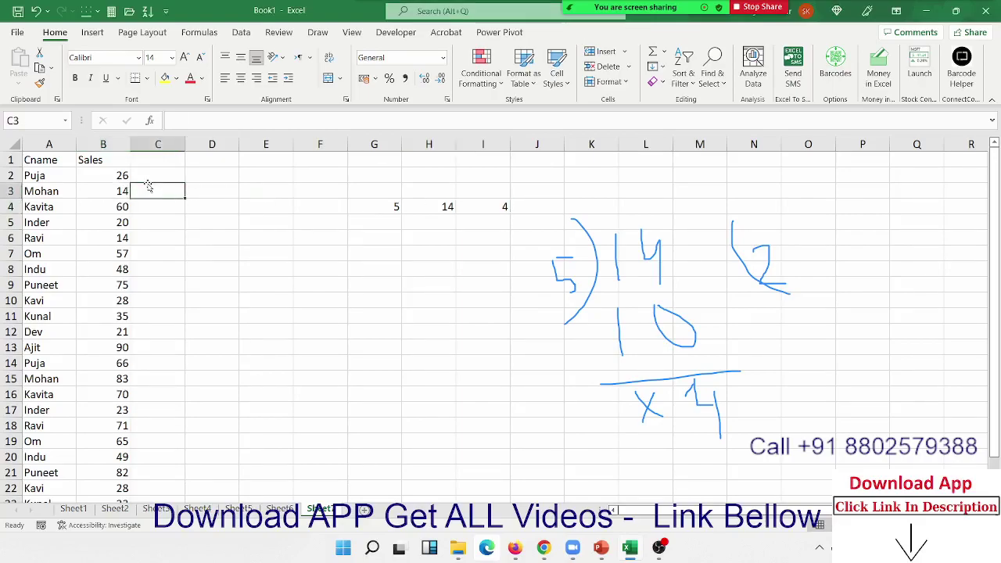
{"action": "left_click", "coordinate": [148, 172]}
{"action": "type", "text": "="}
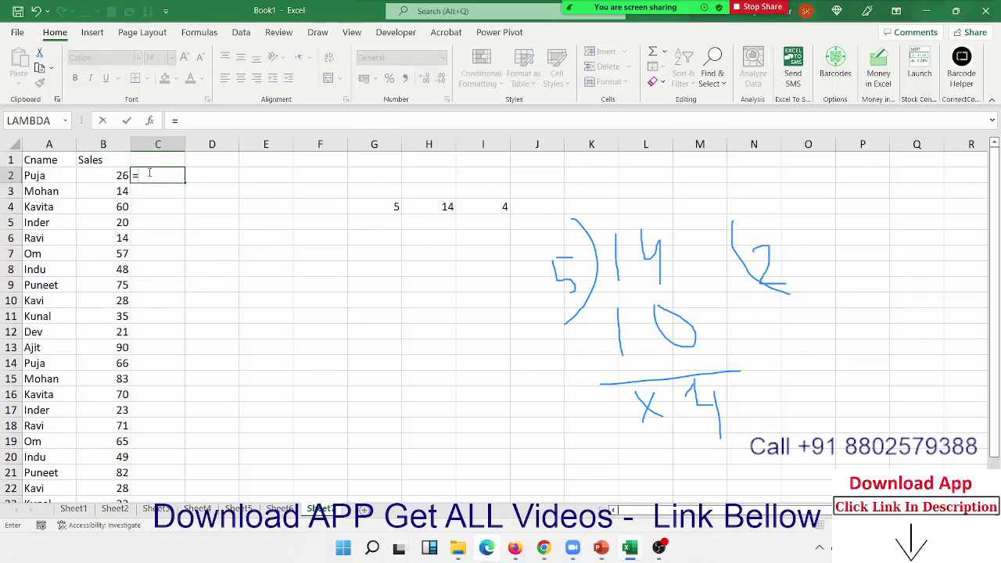
{"action": "type", "text": "row"}
{"action": "key", "text": "Tab"}
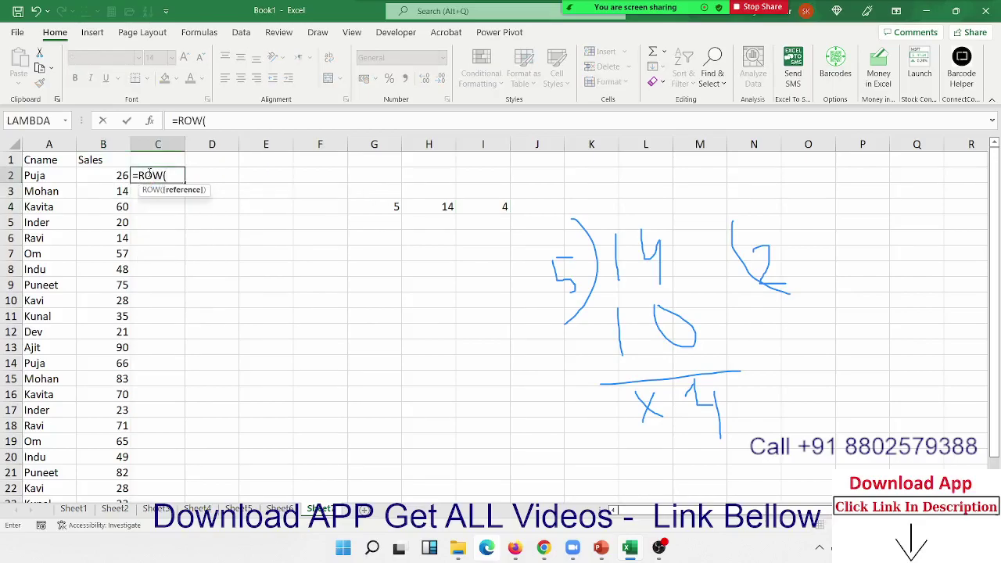
{"action": "type", "text": ")-1"}
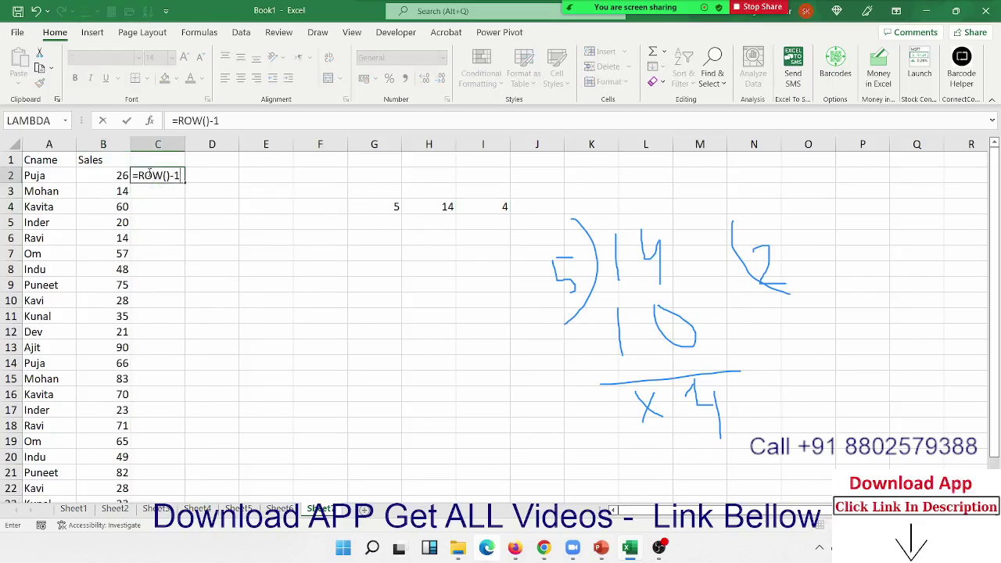
{"action": "key", "text": "Return"}
Step: Fill the ROW()-1 formula down column C to the end of the list
{"action": "left_click", "coordinate": [137, 175]}
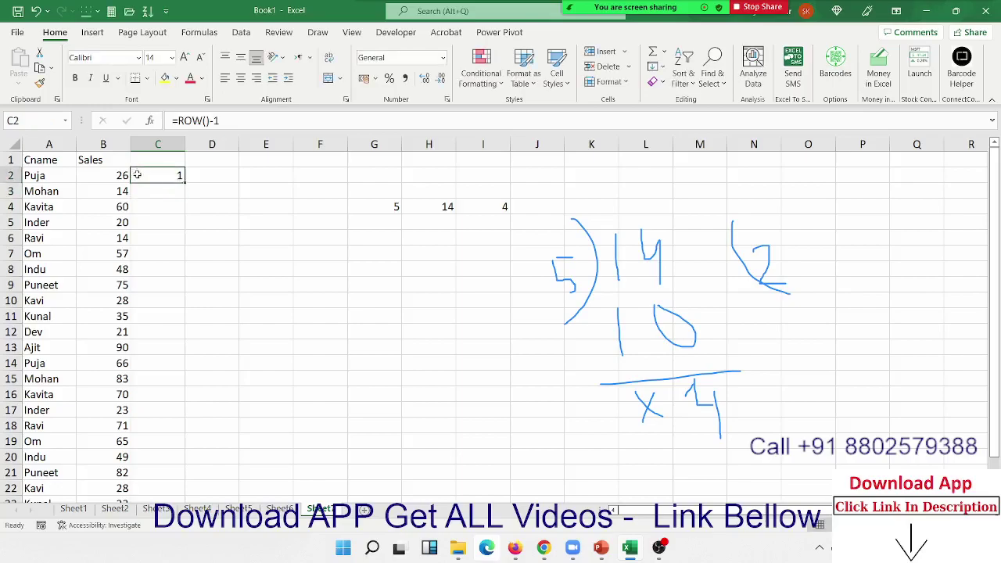
{"action": "double_click", "coordinate": [183, 179]}
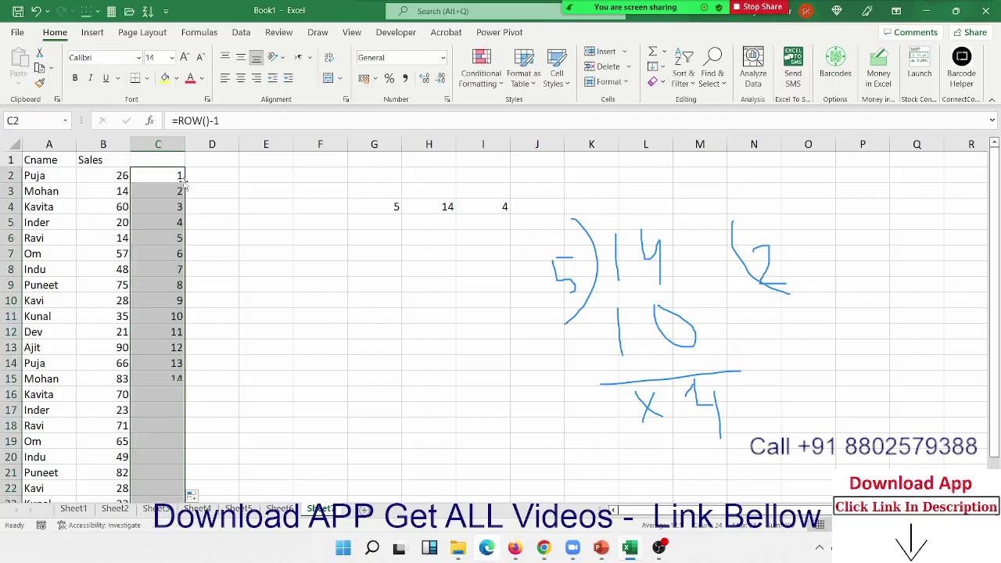
{"action": "key", "text": "ctrl+Down"}
{"action": "key", "text": "ctrl+Up"}
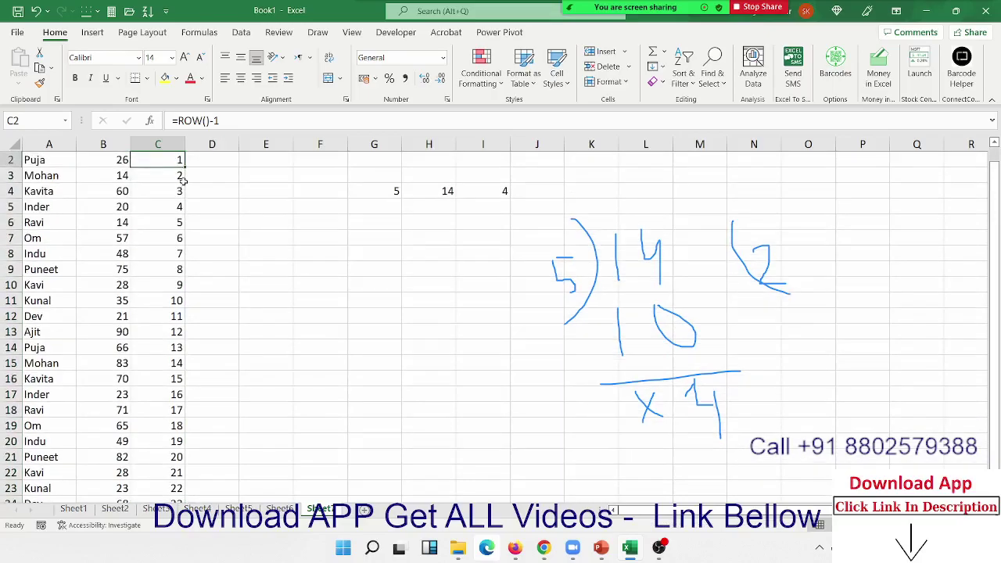
{"action": "scroll", "coordinate": [183, 180], "scroll_direction": "up", "scroll_amount": 1}
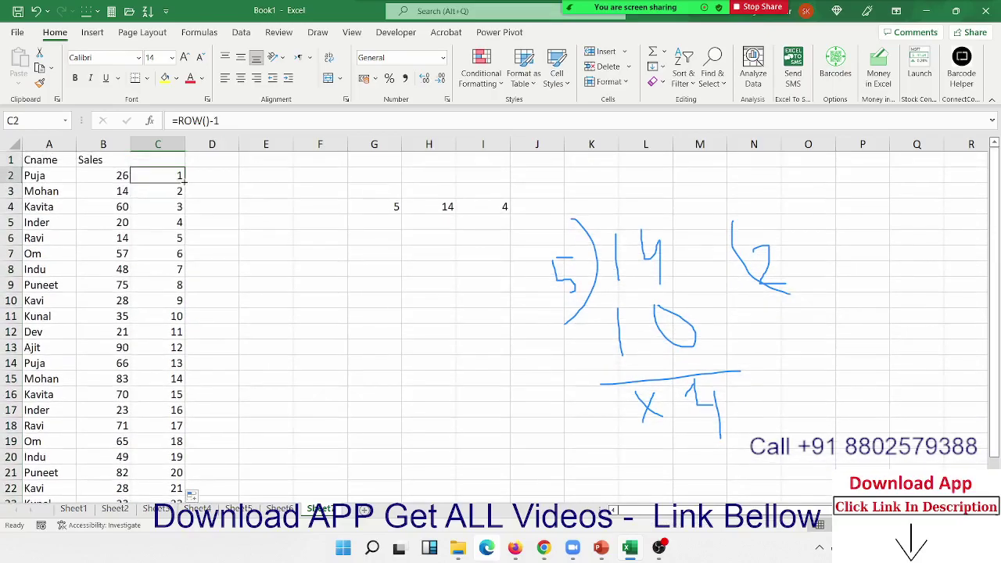
Step: Change C2 to =MOD(ROW()-1,3) and fill it down column C
{"action": "left_click", "coordinate": [177, 120]}
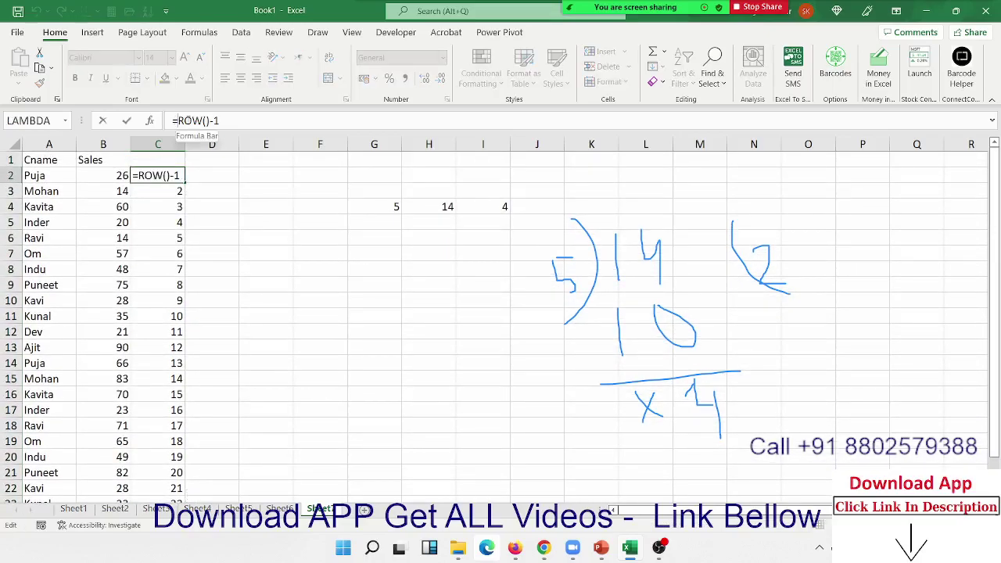
{"action": "type", "text": "mod"}
{"action": "key", "text": "Tab"}
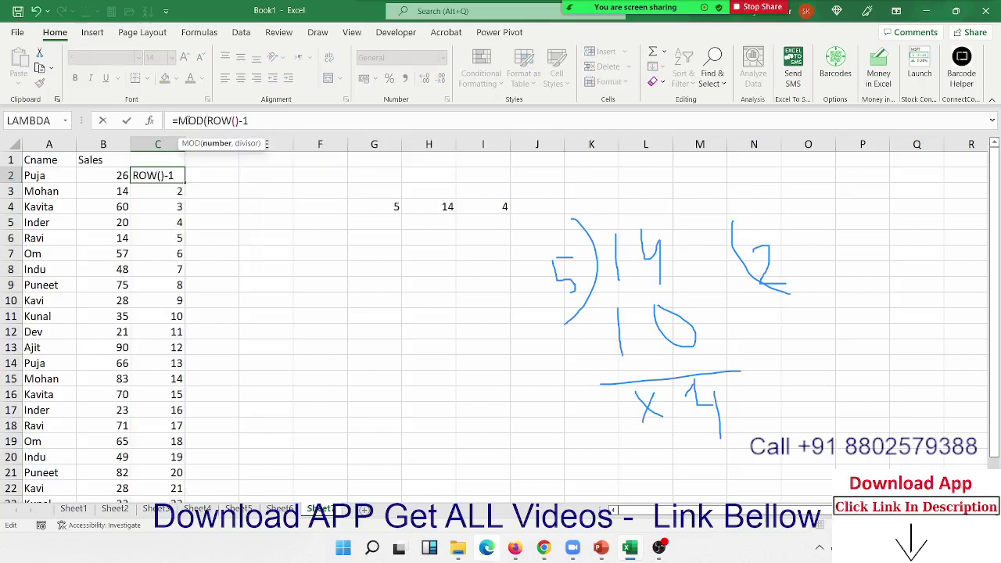
{"action": "type", "text": ","}
{"action": "type", "text": "3)"}
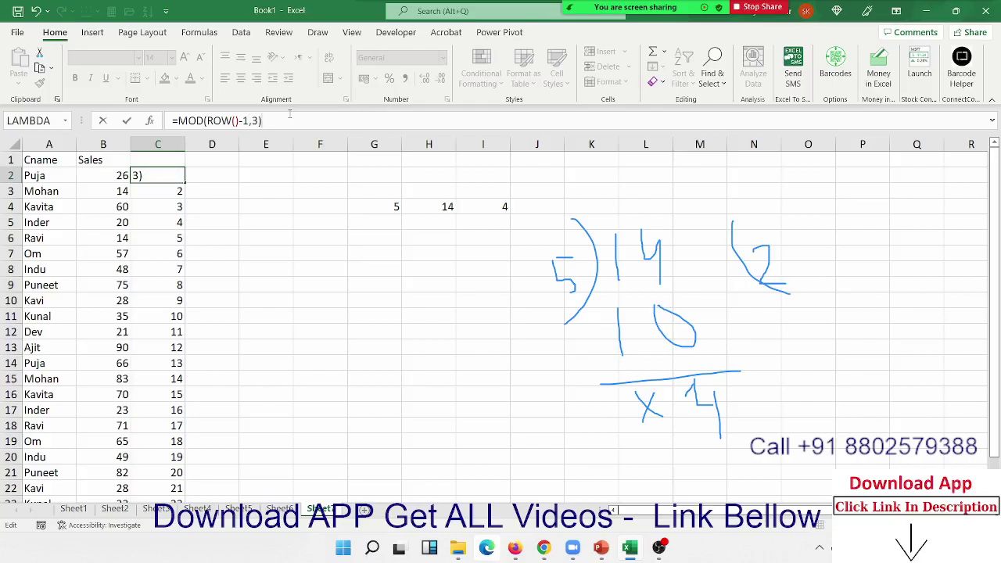
{"action": "key", "text": "ctrl+Return"}
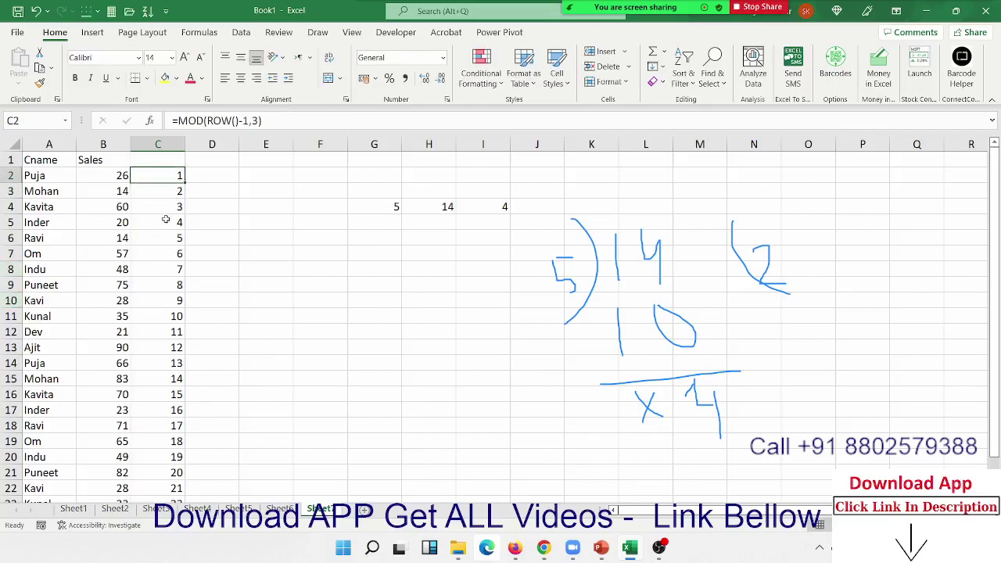
{"action": "double_click", "coordinate": [185, 181]}
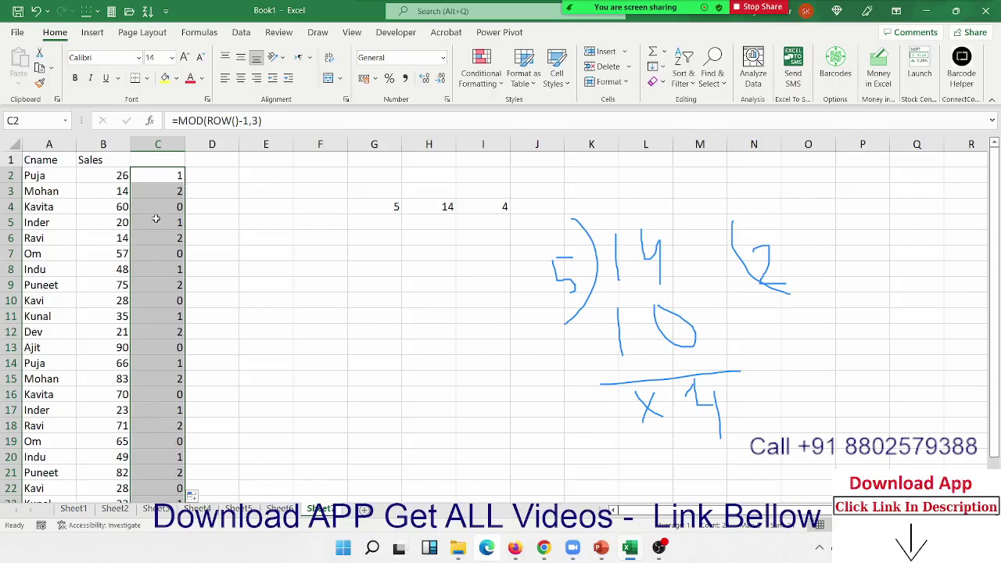
Step: Select rows 4, 7 and 10, where the cycle returns 0
{"action": "left_click_drag", "start_coordinate": [156, 211], "coordinate": [89, 210]}
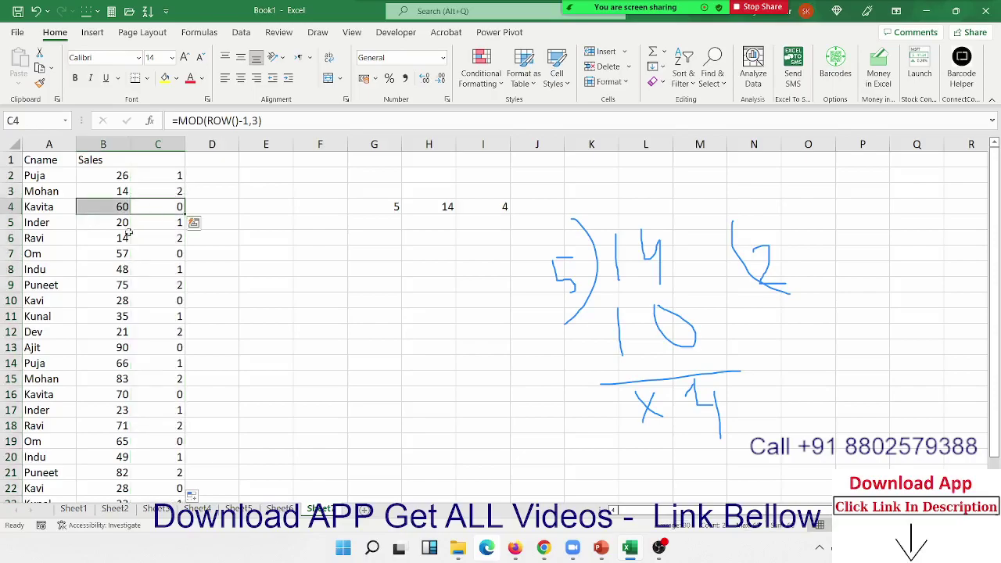
{"action": "left_click_drag", "start_coordinate": [160, 253], "coordinate": [94, 253]}
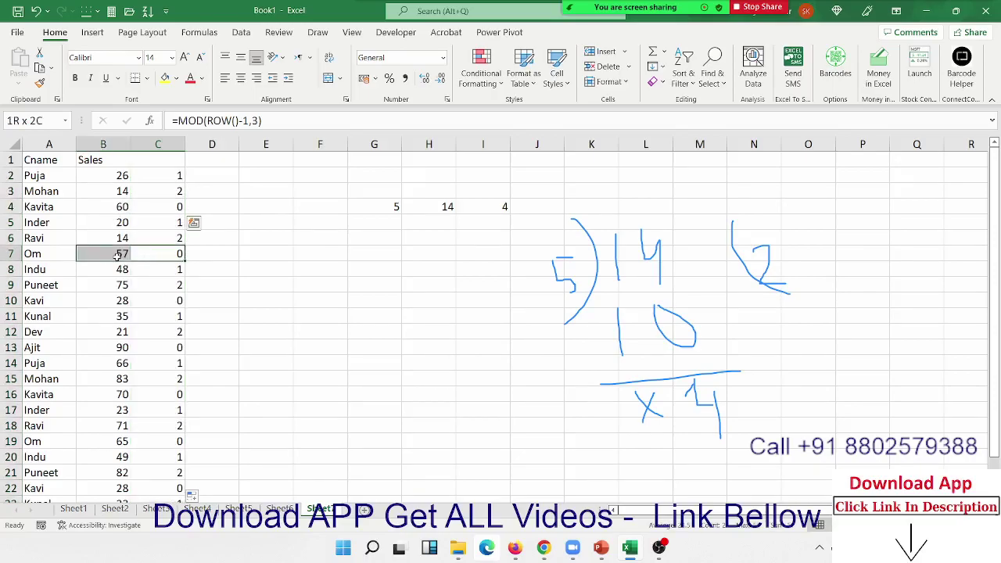
{"action": "left_click_drag", "start_coordinate": [161, 301], "coordinate": [92, 300]}
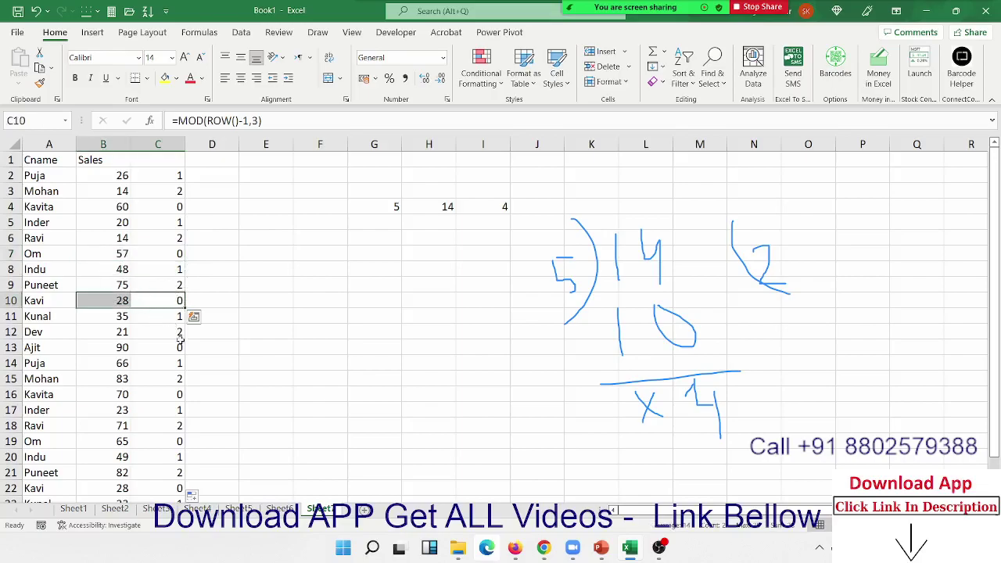
Step: Display I4's =MOD(H4,G4) formula, then leave it unchanged
{"action": "left_click", "coordinate": [492, 205]}
{"action": "double_click", "coordinate": [498, 207]}
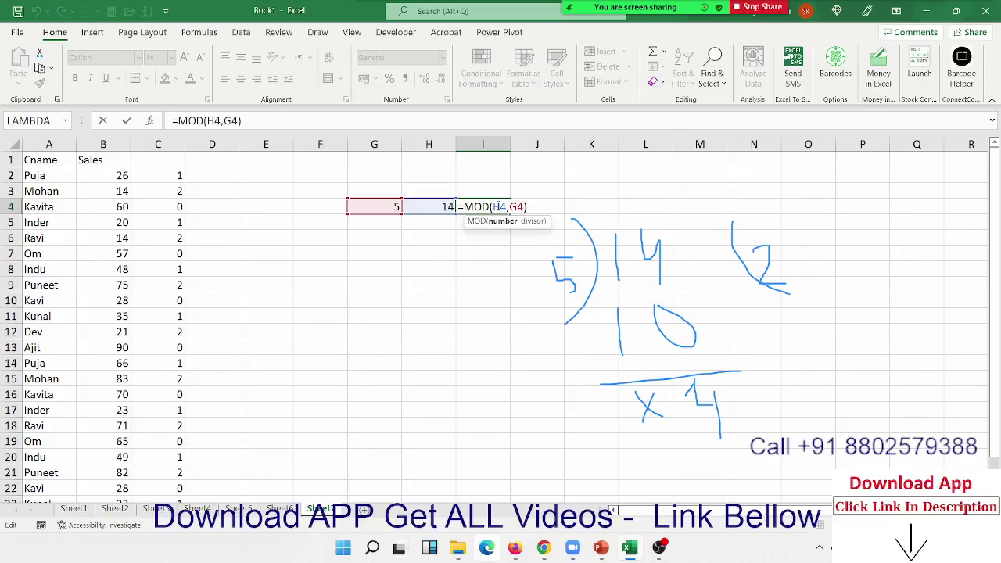
{"action": "key", "text": "Return"}
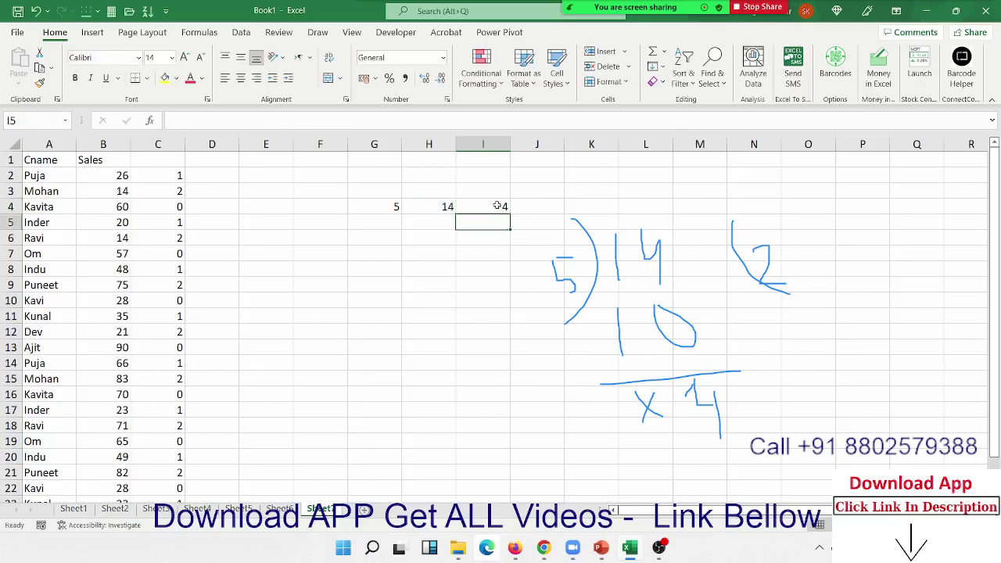
{"action": "key", "text": "Left"}
{"action": "key", "text": "Left"}
{"action": "key", "text": "Left"}
{"action": "key", "text": "Left"}
{"action": "key", "text": "Left"}
{"action": "key", "text": "Left"}
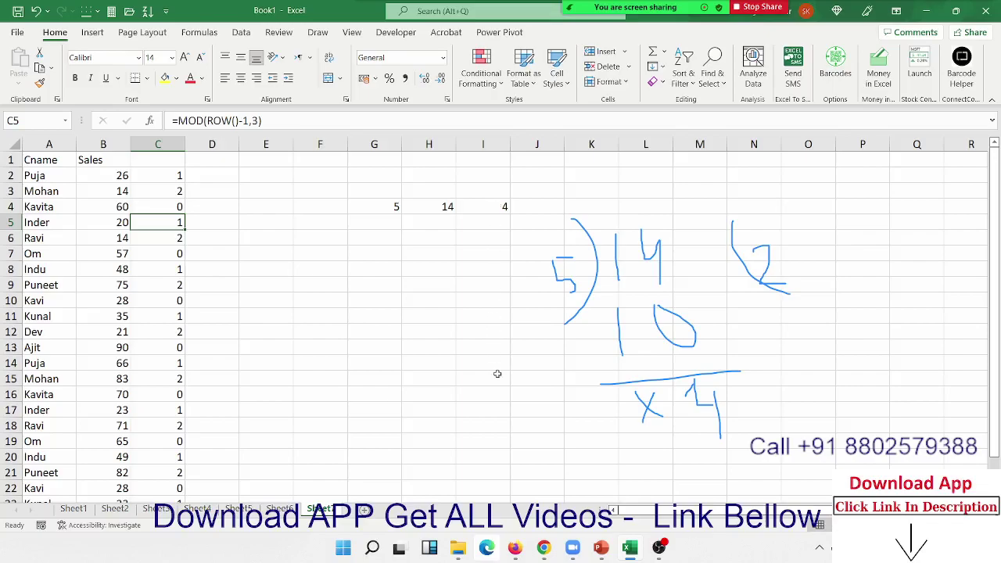
Step: Switch from Excel to the Firefox WhatsApp window, dismissing a YouTube Studio notice
{"action": "mouse_move", "coordinate": [543, 548]}
{"action": "left_click", "coordinate": [544, 484]}
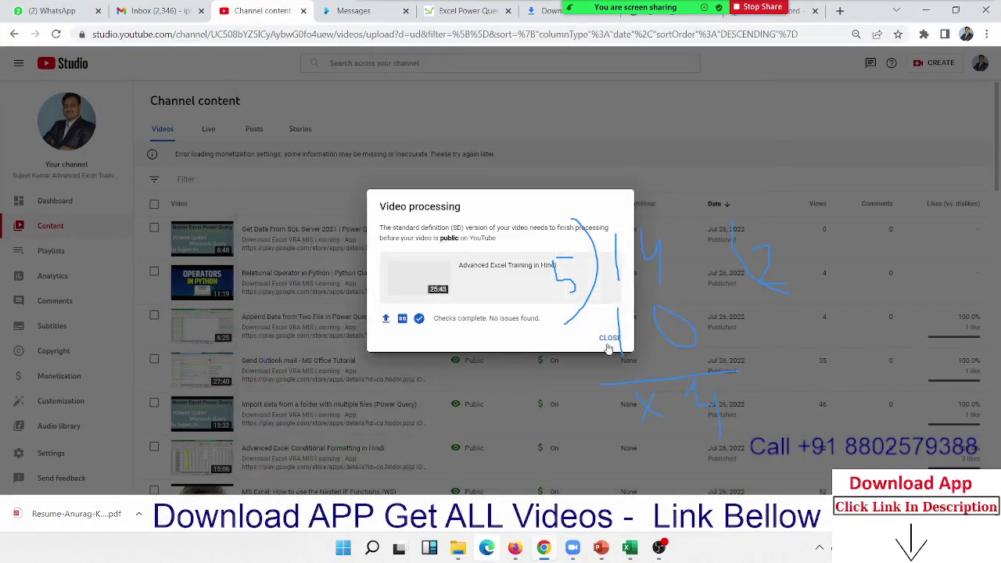
{"action": "left_click", "coordinate": [608, 338]}
{"action": "key", "text": "alt+Tab"}
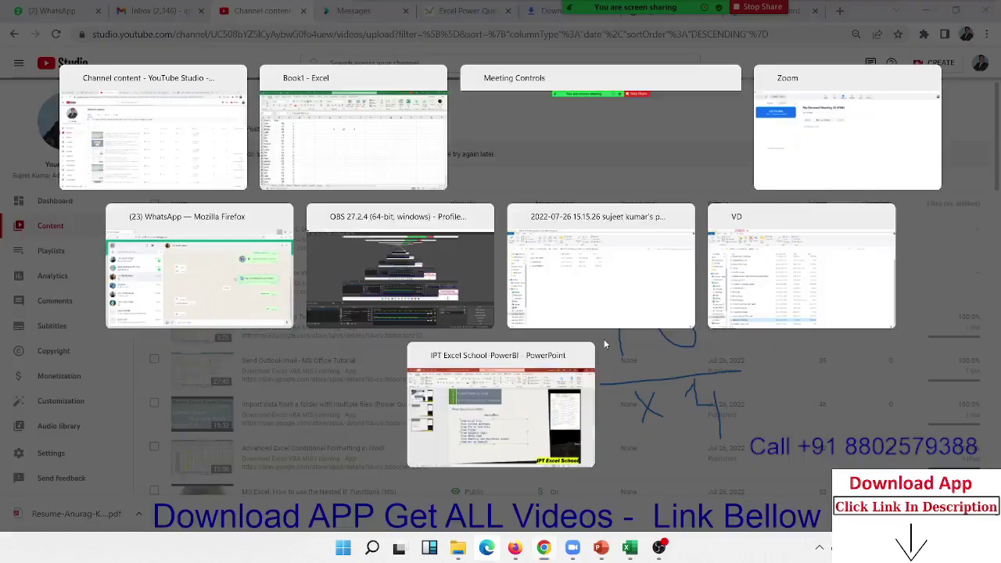
{"action": "left_click", "coordinate": [514, 547]}
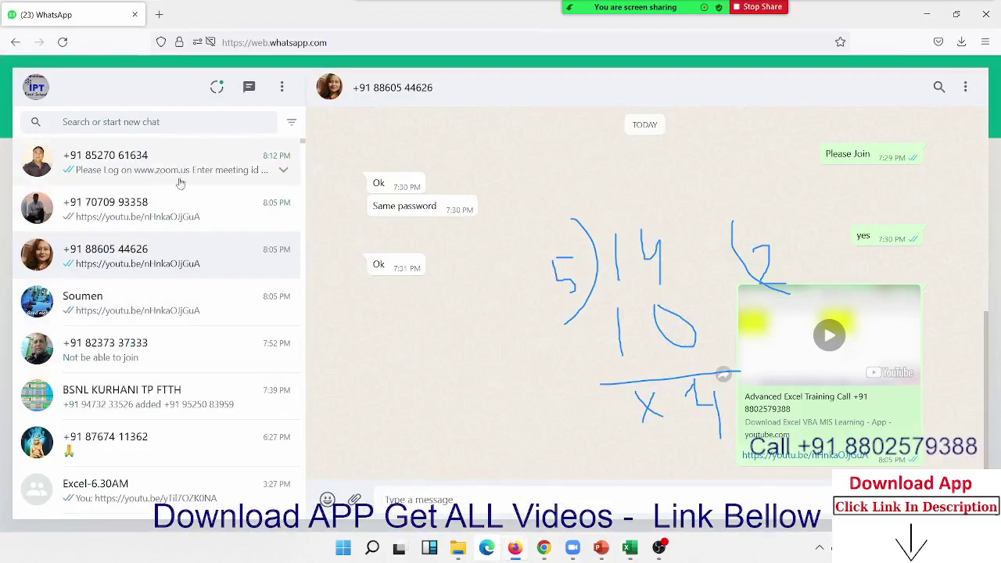
Step: Open the chat with the Advanced Excel with Formulas PDF and open the file in a new tab
{"action": "left_click", "coordinate": [180, 182]}
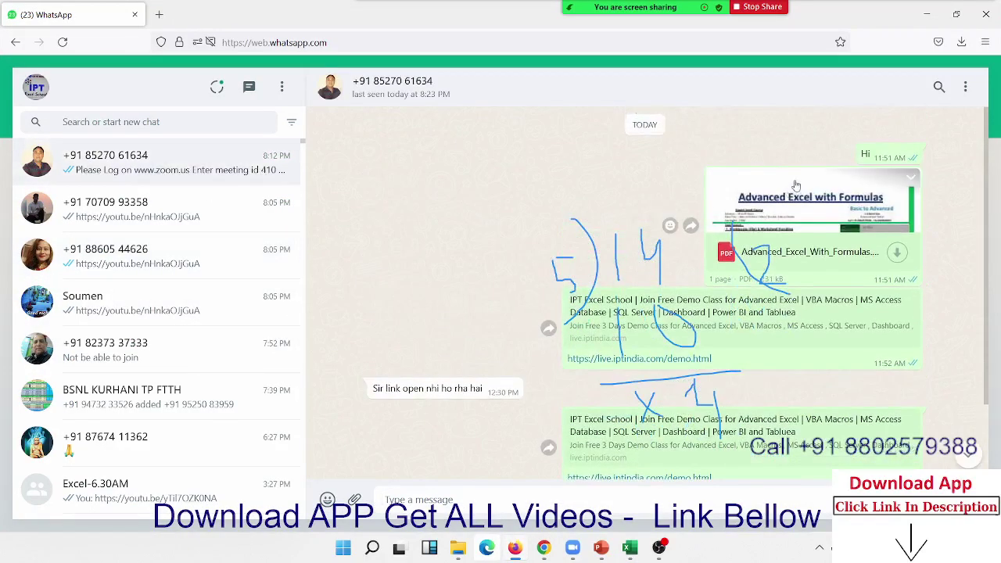
{"action": "left_click", "coordinate": [771, 212]}
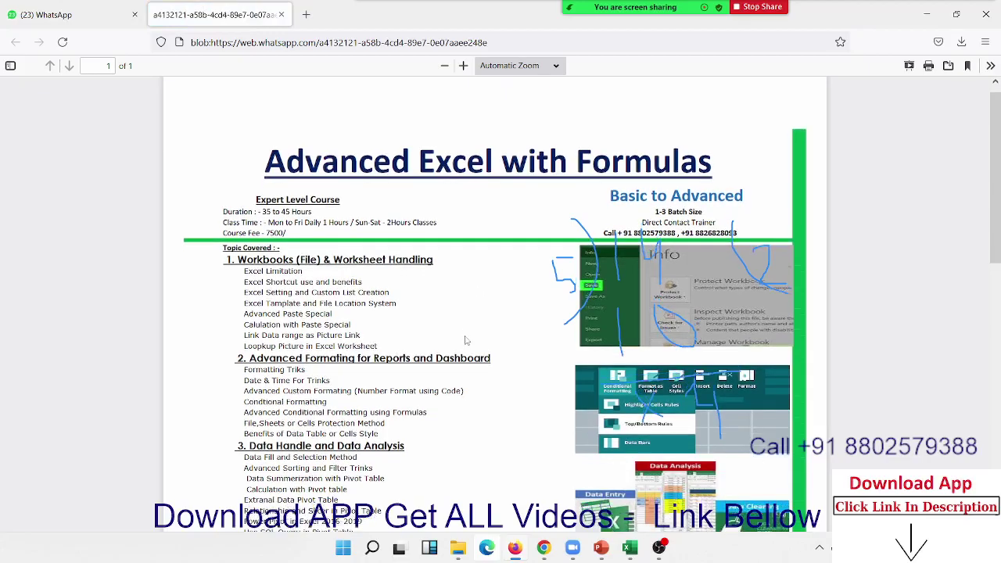
Step: Clear all the blue Zoom annotations drawn over the course brochure
{"action": "scroll", "coordinate": [466, 339], "scroll_direction": "down", "scroll_amount": 5}
{"action": "scroll", "coordinate": [466, 338], "scroll_direction": "down", "scroll_amount": 5}
{"action": "scroll", "coordinate": [466, 338], "scroll_direction": "up", "scroll_amount": 3}
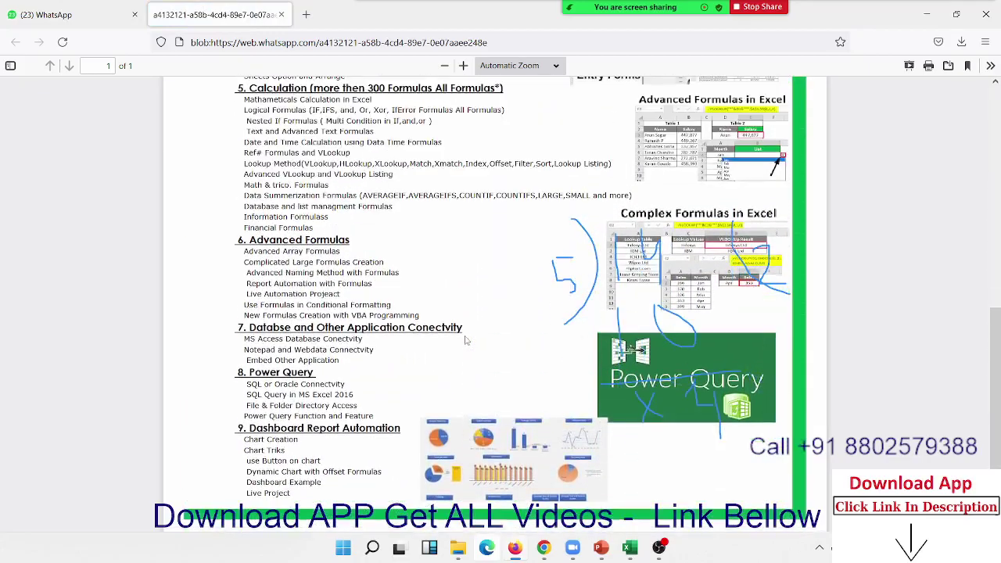
{"action": "scroll", "coordinate": [466, 339], "scroll_direction": "up", "scroll_amount": 2}
{"action": "scroll", "coordinate": [466, 338], "scroll_direction": "down", "scroll_amount": 5}
{"action": "scroll", "coordinate": [466, 338], "scroll_direction": "up", "scroll_amount": 3}
{"action": "scroll", "coordinate": [466, 338], "scroll_direction": "up", "scroll_amount": 5}
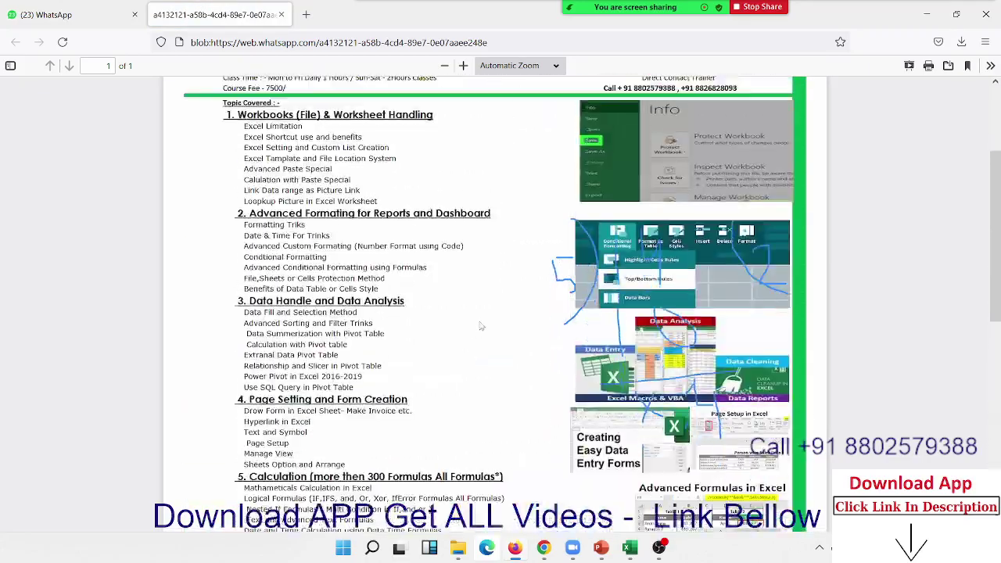
{"action": "left_click", "coordinate": [803, 16]}
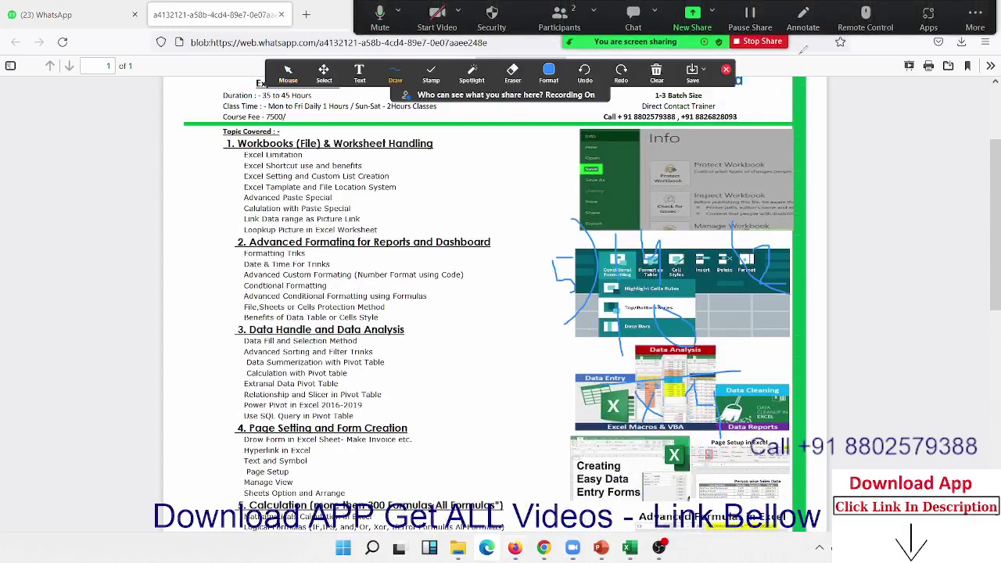
{"action": "left_click", "coordinate": [655, 75]}
{"action": "left_click", "coordinate": [677, 116]}
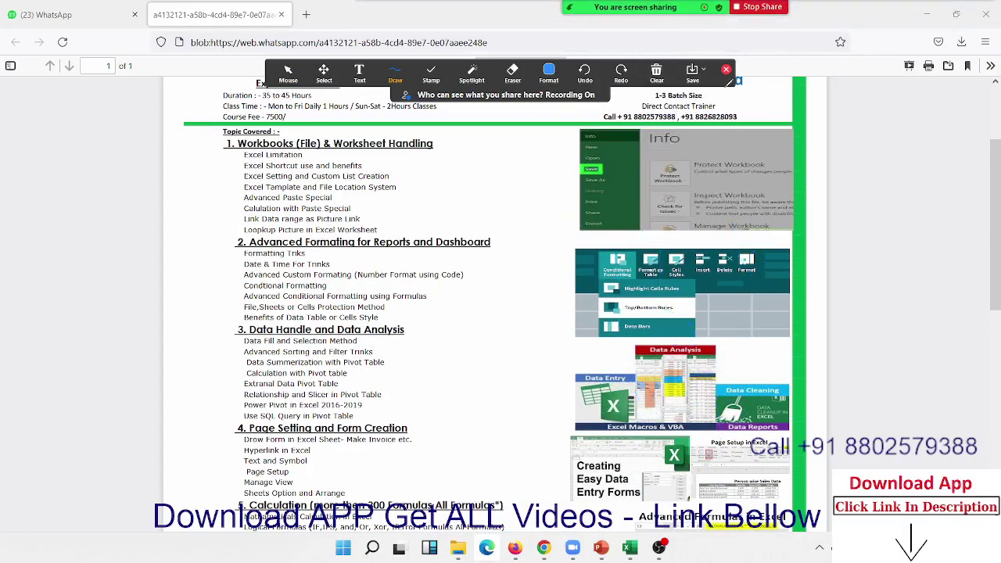
{"action": "left_click", "coordinate": [726, 70]}
Step: Scroll back up to the Advanced Excel with Formulas title at the top
{"action": "scroll", "coordinate": [566, 157], "scroll_direction": "up", "scroll_amount": 3}
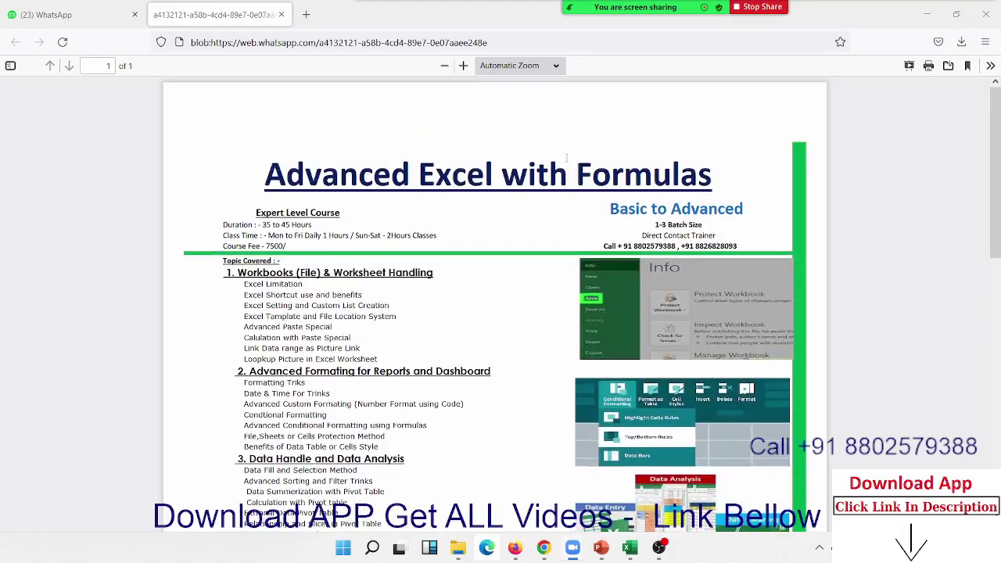
{"action": "scroll", "coordinate": [565, 167], "scroll_direction": "down", "scroll_amount": 5}
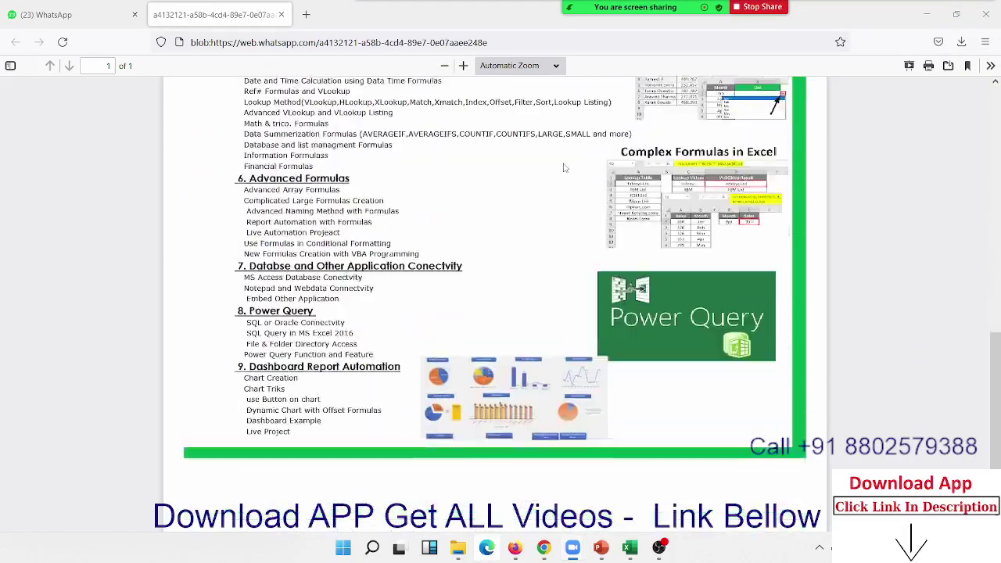
{"action": "scroll", "coordinate": [564, 168], "scroll_direction": "up", "scroll_amount": 2}
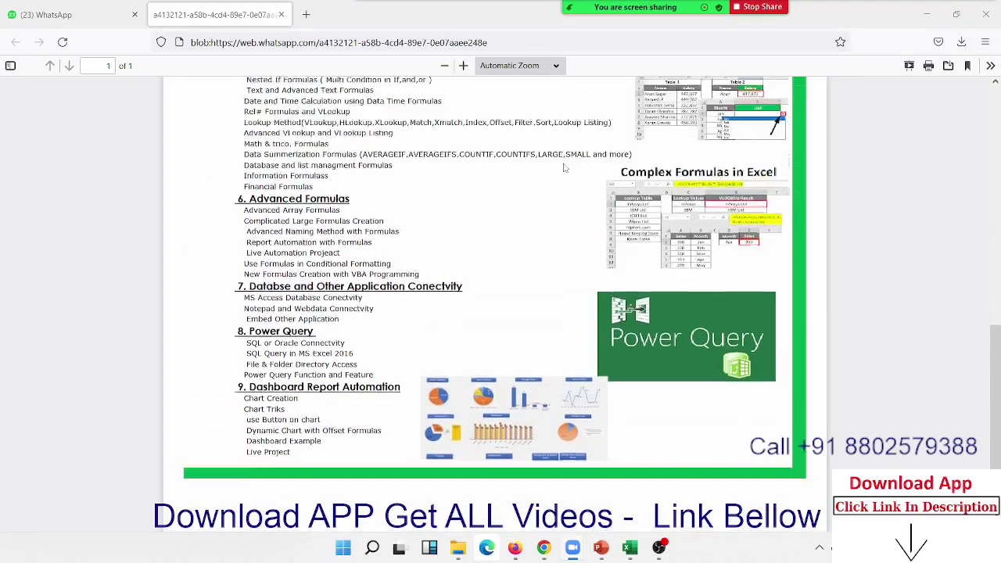
{"action": "scroll", "coordinate": [564, 168], "scroll_direction": "up", "scroll_amount": 6}
{"action": "scroll", "coordinate": [565, 168], "scroll_direction": "up", "scroll_amount": 3}
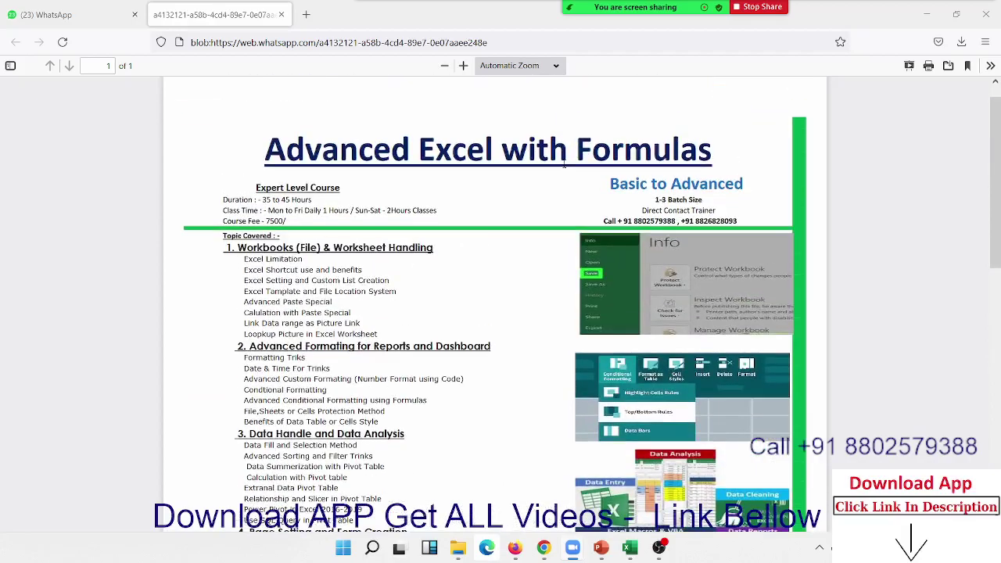
{"action": "scroll", "coordinate": [564, 164], "scroll_direction": "down", "scroll_amount": 3}
{"action": "scroll", "coordinate": [561, 163], "scroll_direction": "up", "scroll_amount": 4}
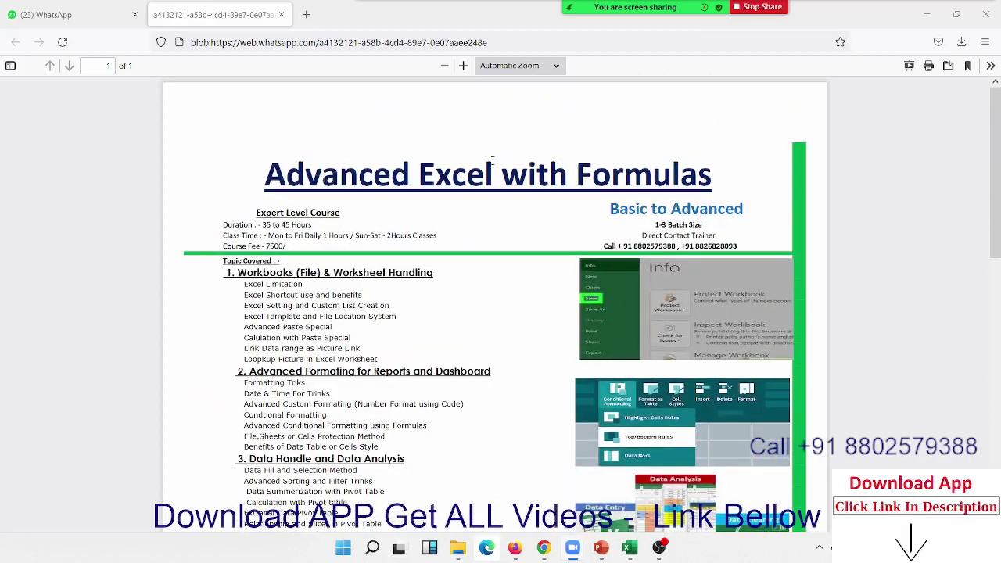